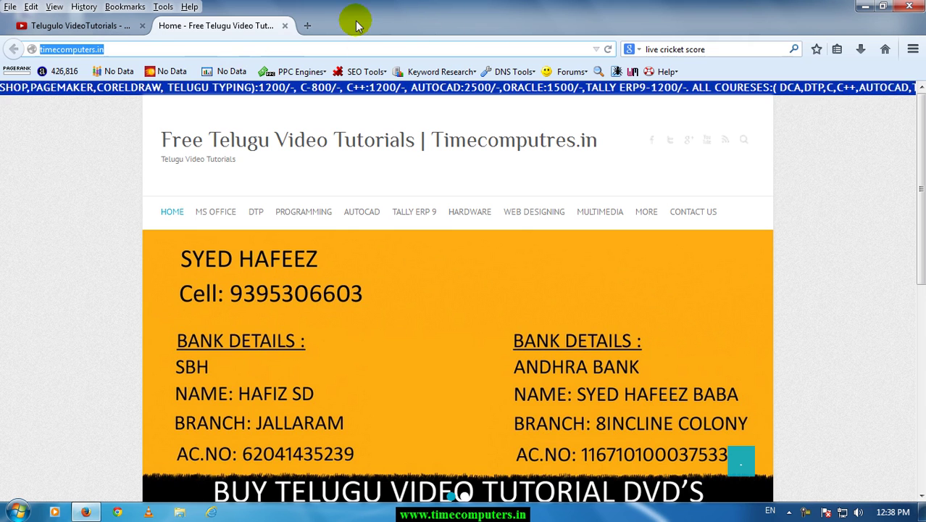
Open a new tab and type irctc.co.in in the address bar.
click(325, 26)
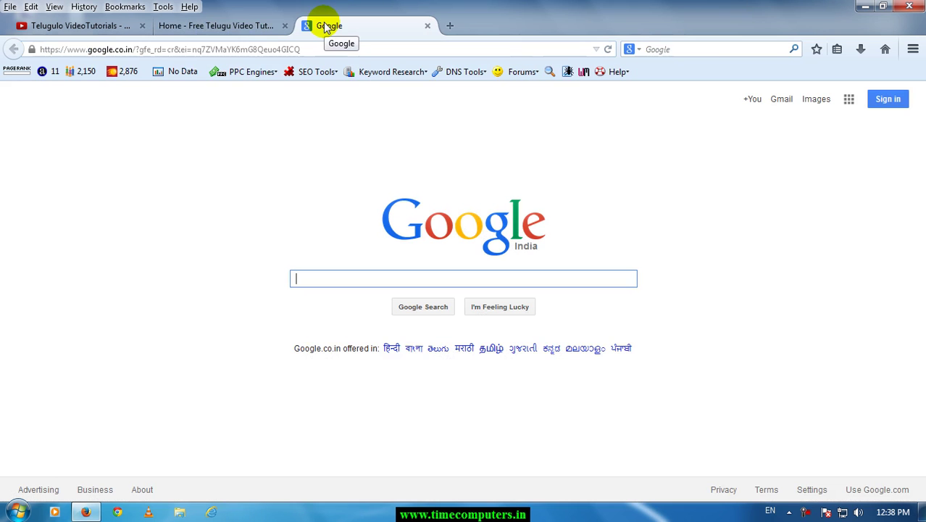
click(321, 48)
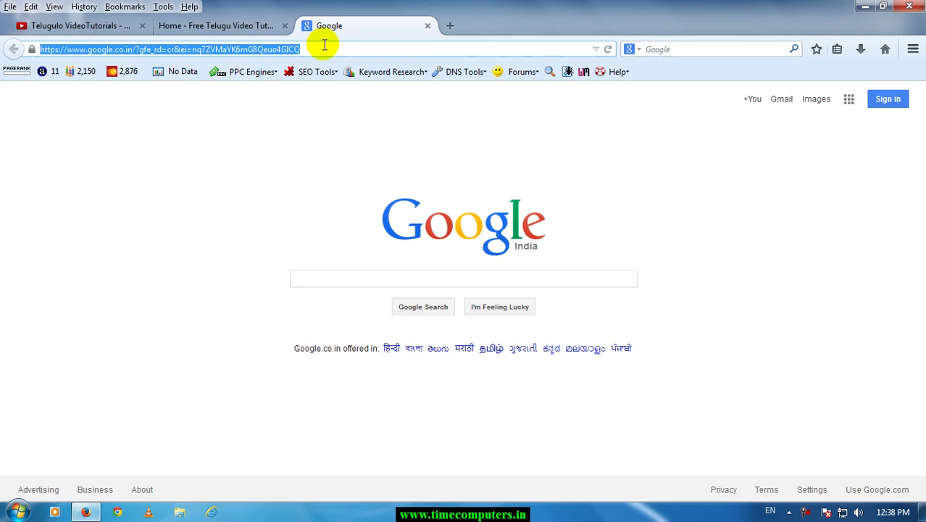
text(irc)
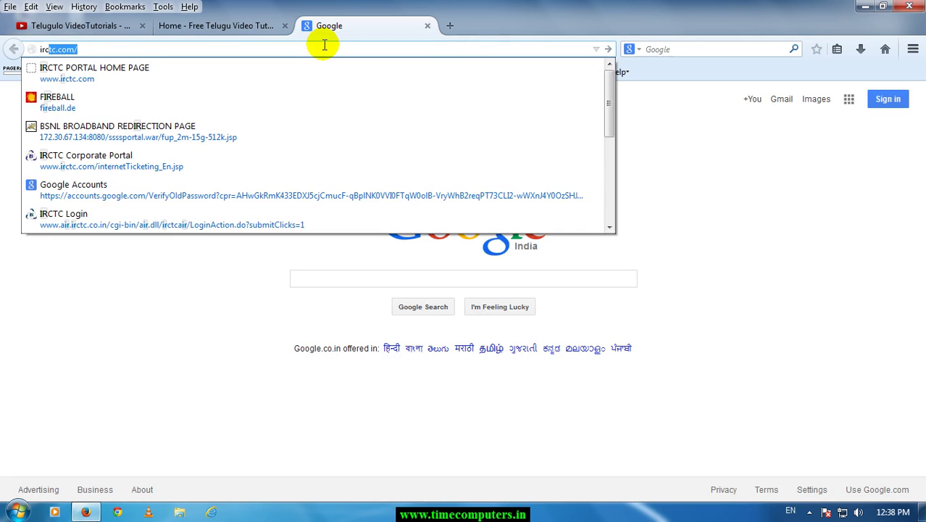
text(tc)
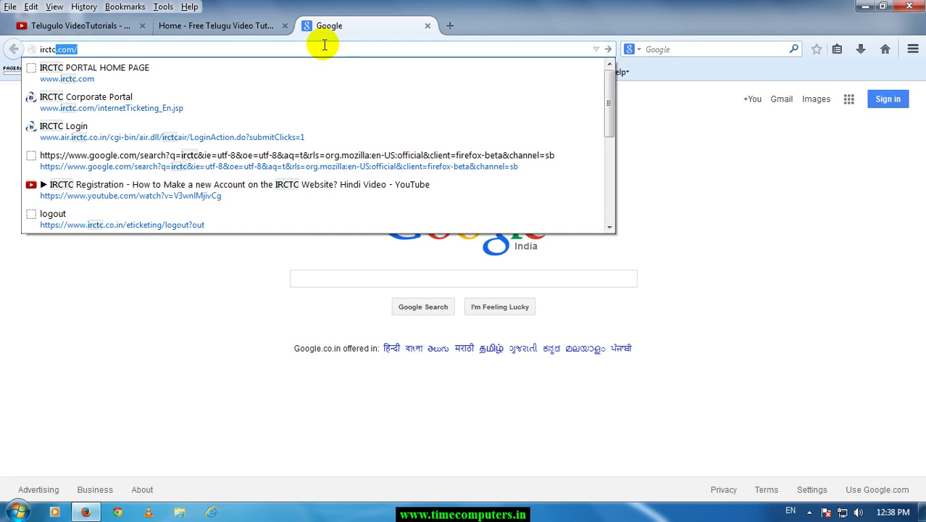
text(.co.in)
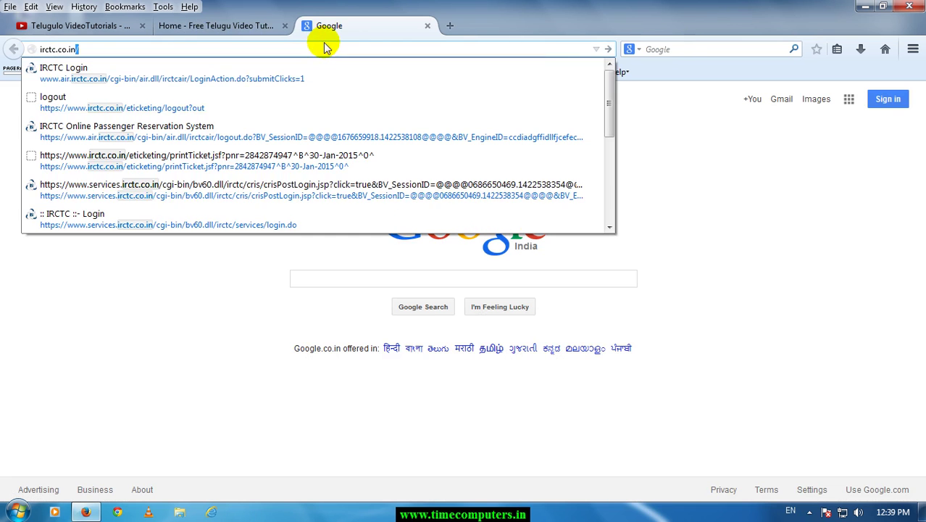
Search Google for irctc and open the IRCTC Next Generation eTicketing System result.
click(313, 284)
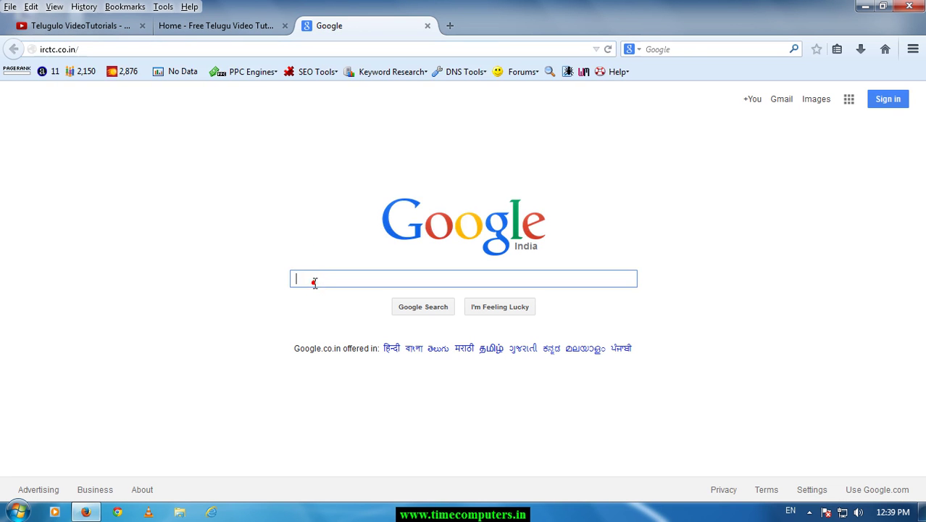
text(ir)
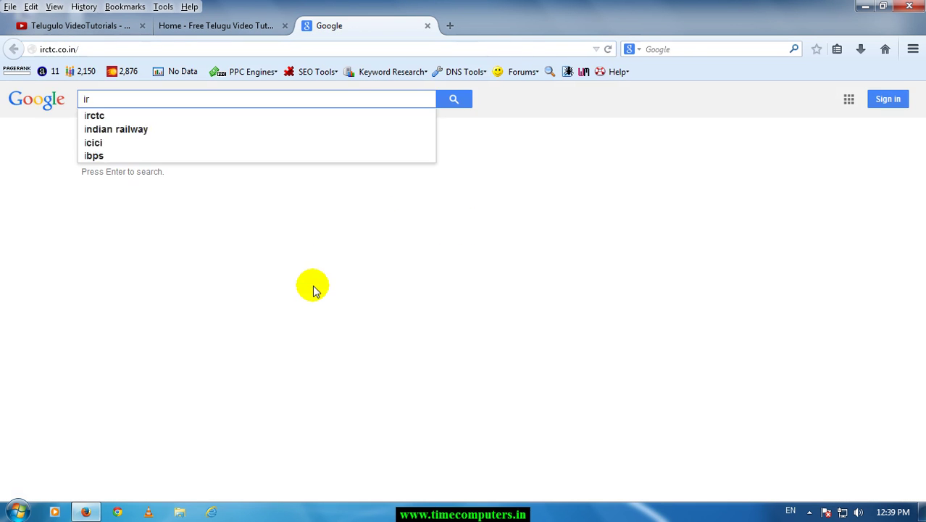
text(ctc)
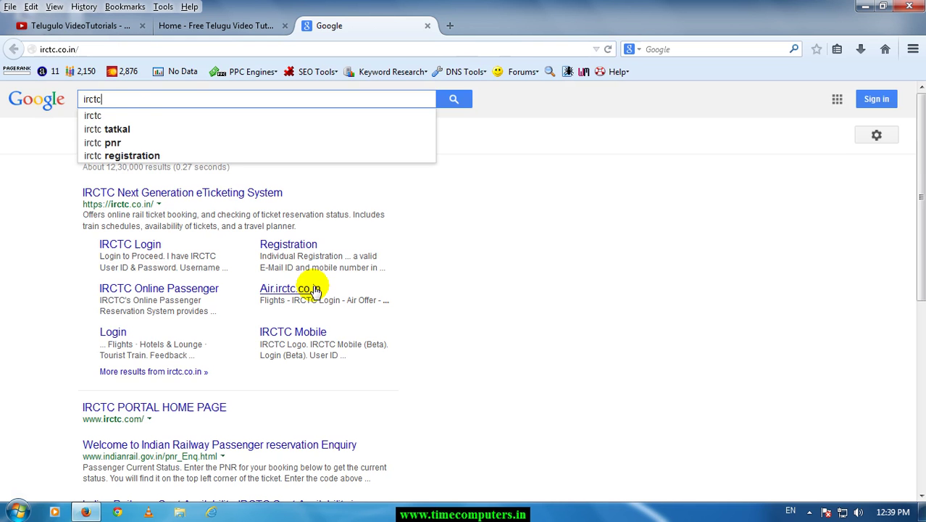
key(Return)
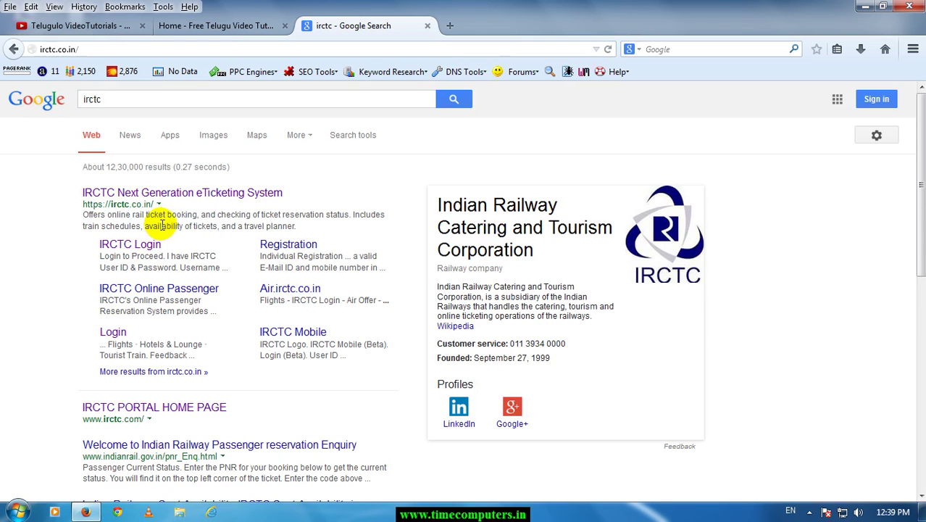
click(175, 195)
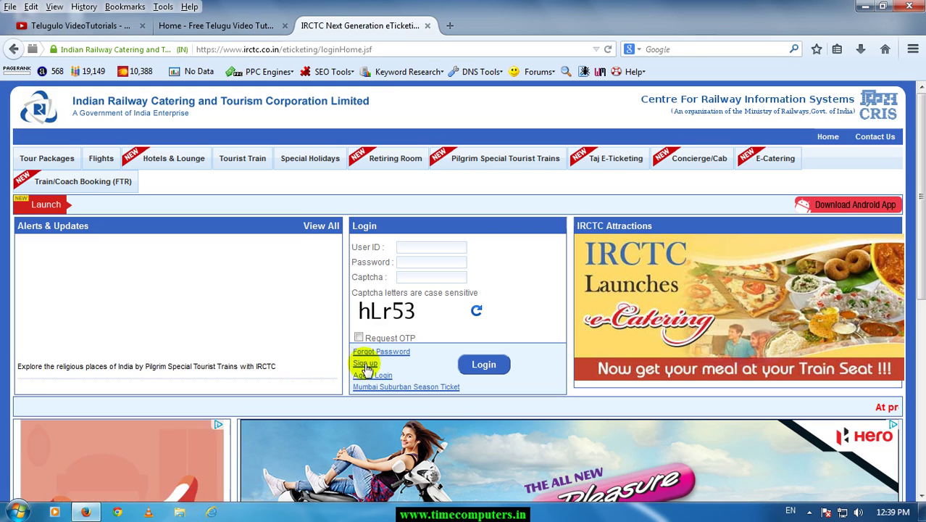
Go to the Sign up link under the IRCTC Login box.
click(364, 365)
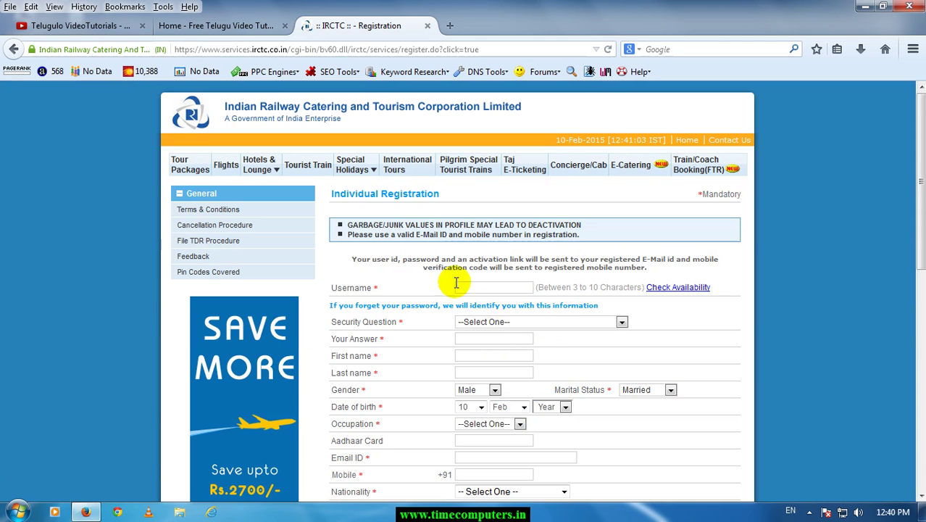
Enter a username and check its availability, getting 'User Already Registered'.
scroll(455, 284, down, 4)
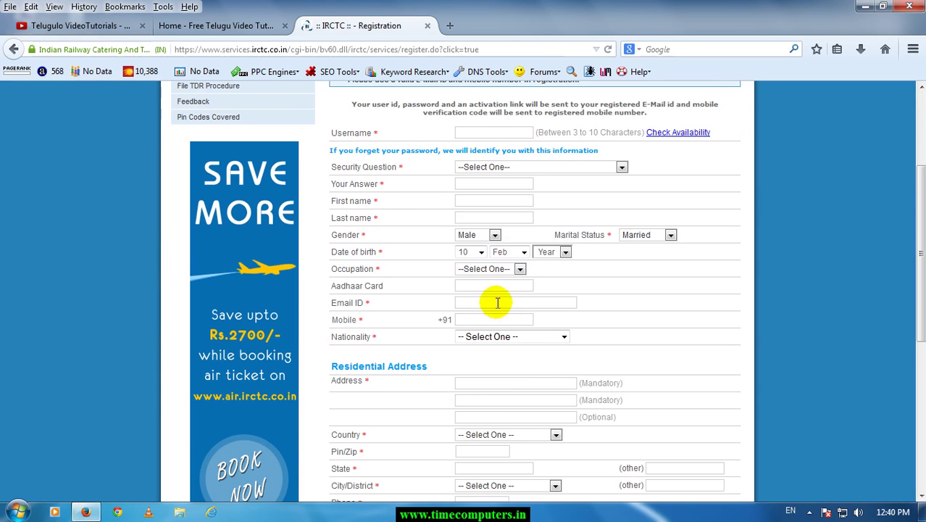
scroll(508, 315, up, 4)
click(487, 287)
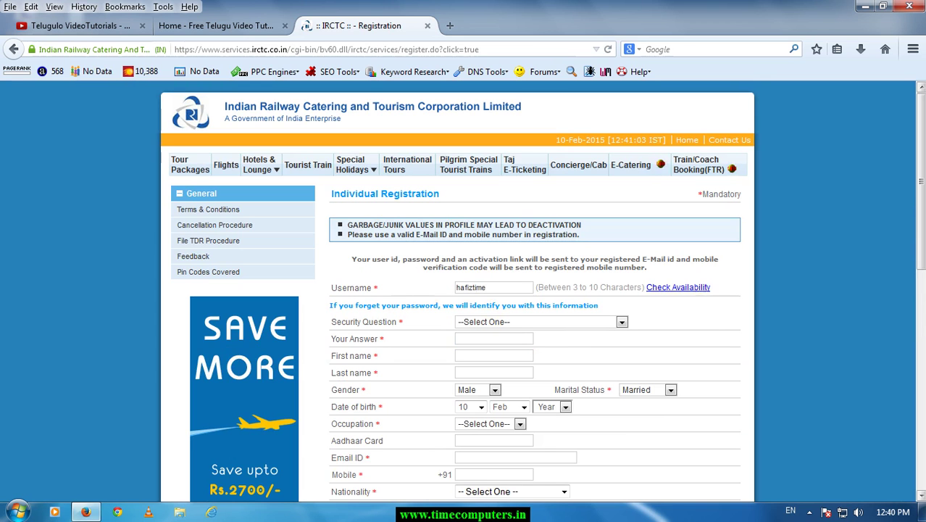
click(678, 287)
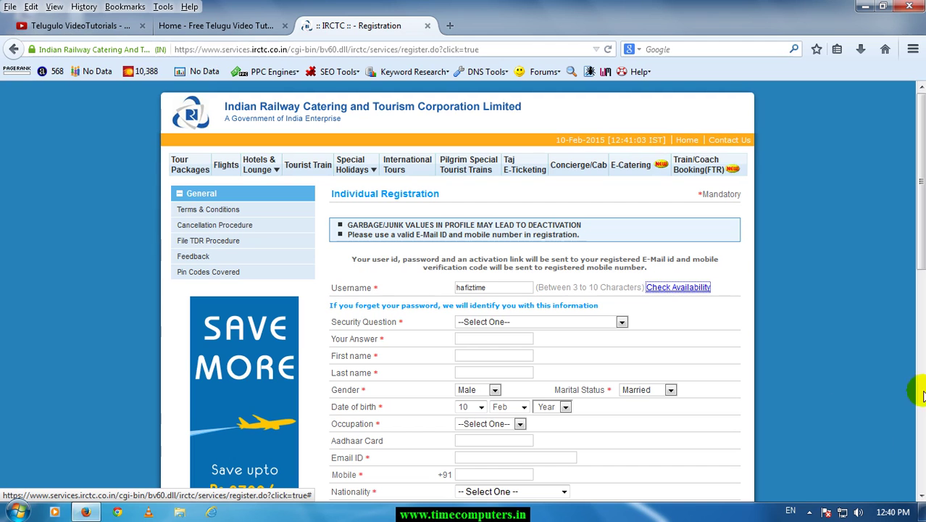
click(688, 288)
click(330, 207)
drag(437, 205, 466, 206)
Change the username's last two letters to 'sd' and recheck its availability.
click(509, 208)
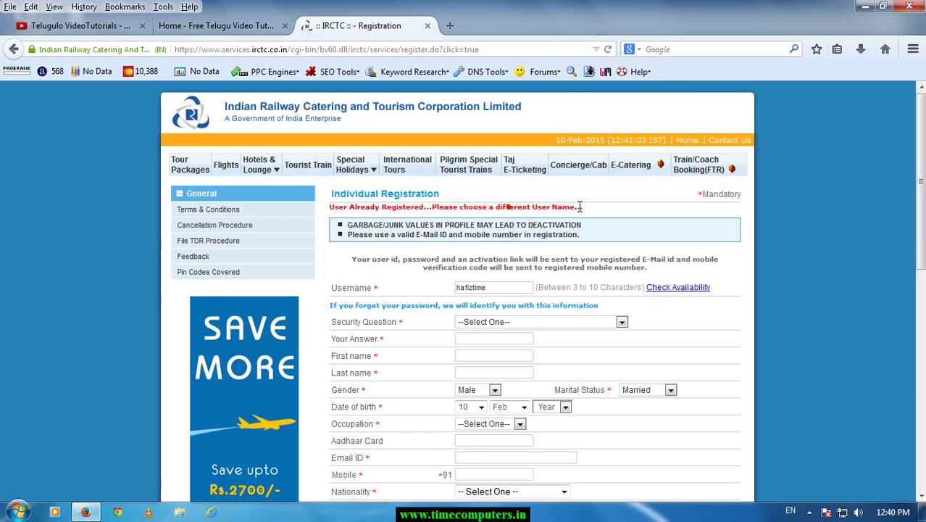
drag(582, 206, 434, 204)
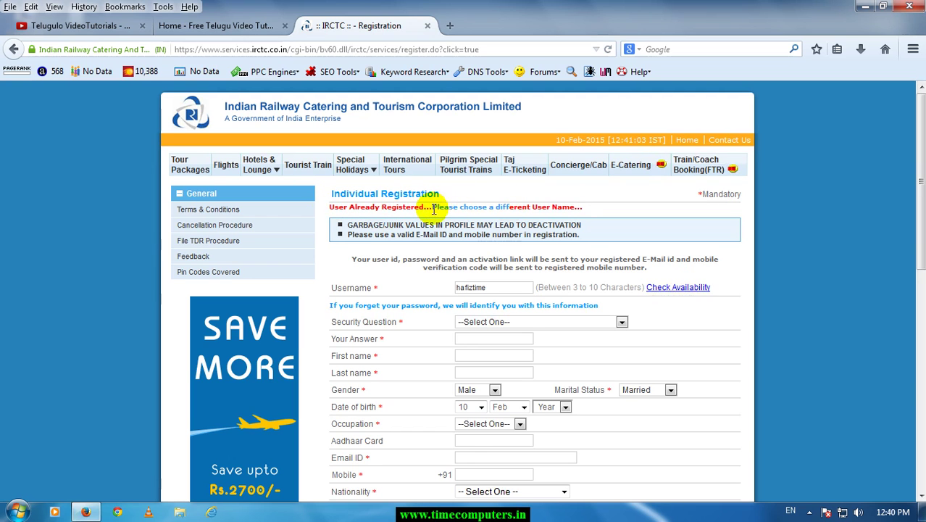
click(474, 287)
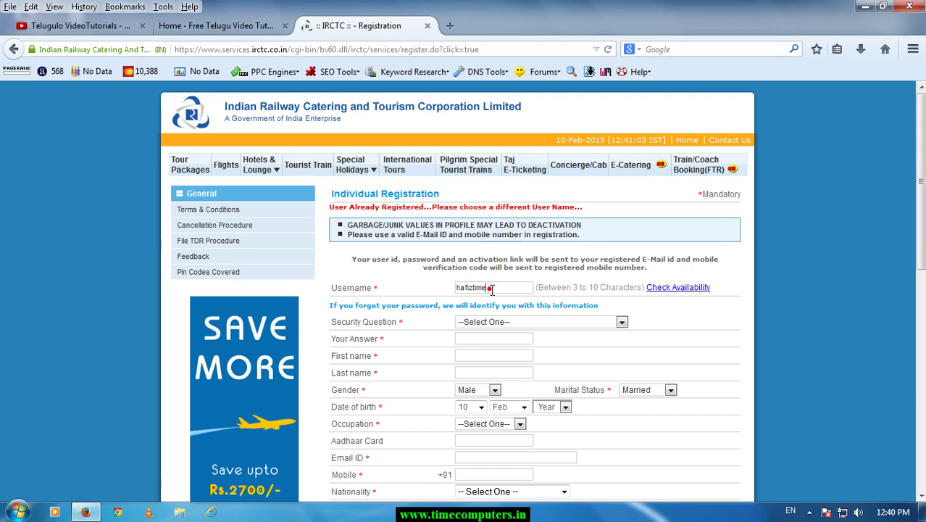
drag(491, 287, 478, 285)
text(sd)
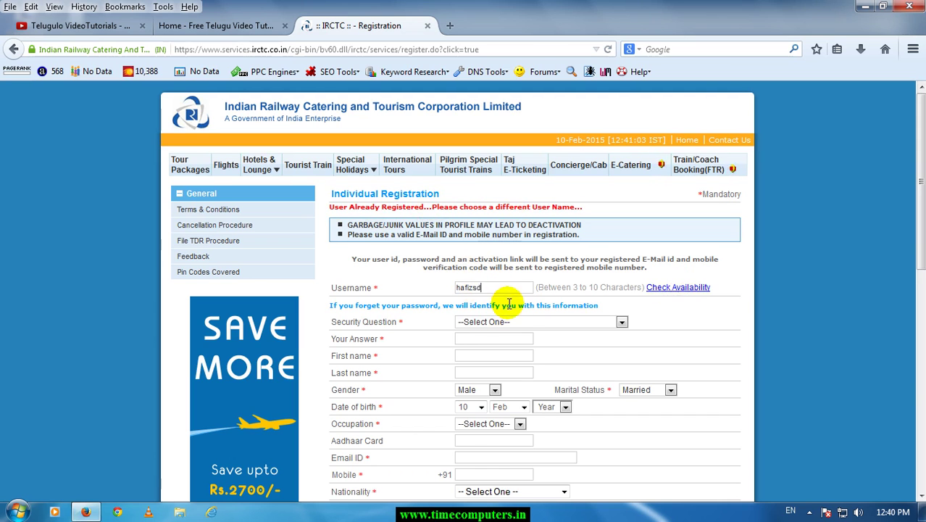
click(652, 290)
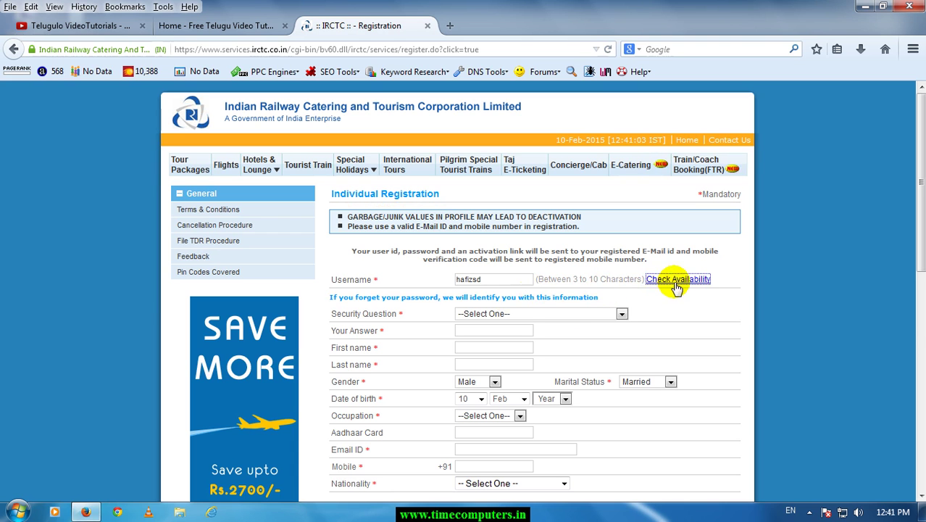
click(679, 280)
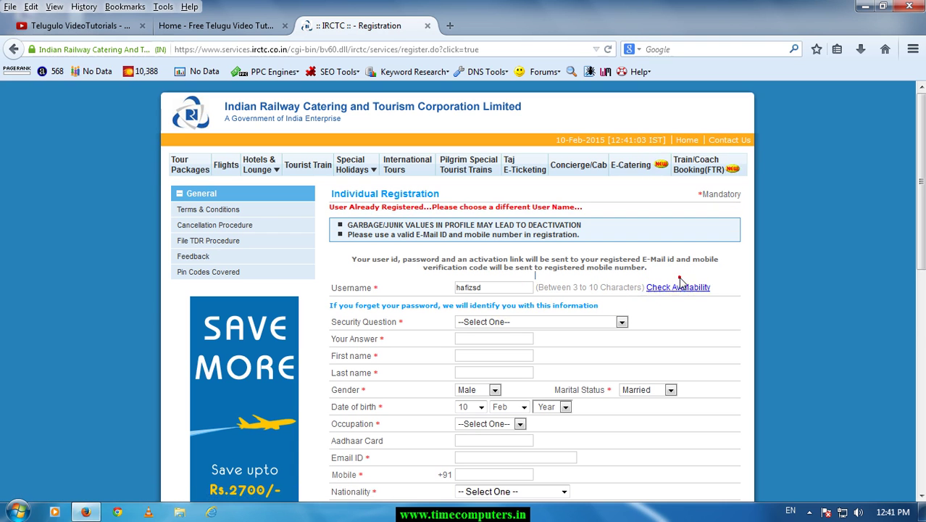
Replace the username with an entirely new one and check that it is available.
drag(331, 206, 451, 216)
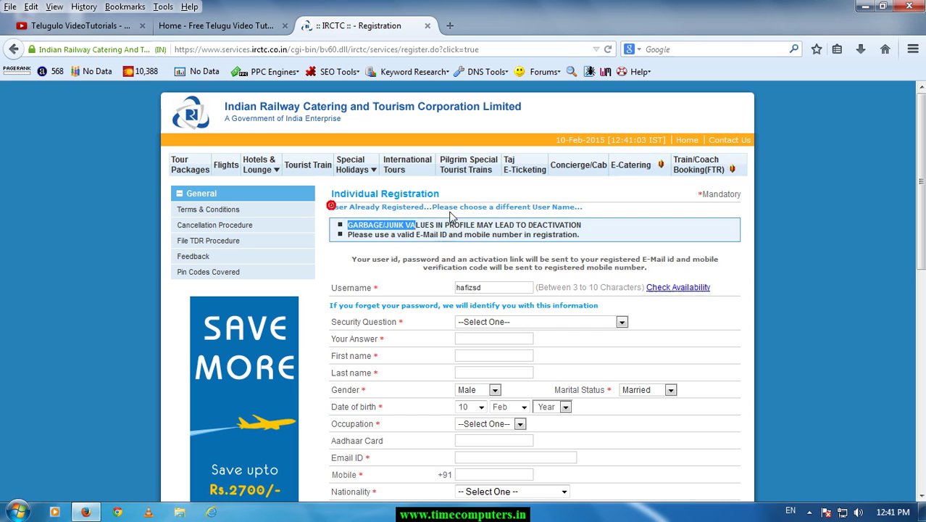
click(448, 207)
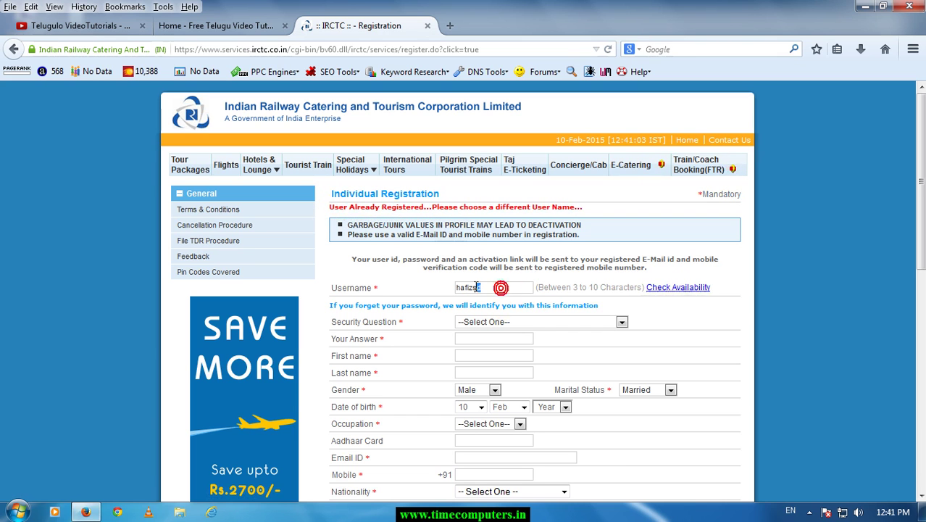
click(500, 289)
text(d)
double_click(502, 293)
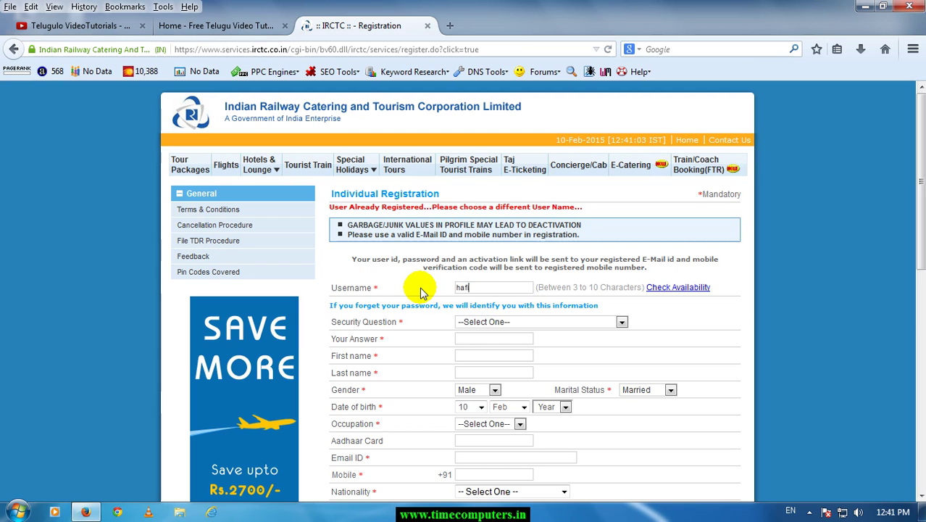
text(hafiztime1)
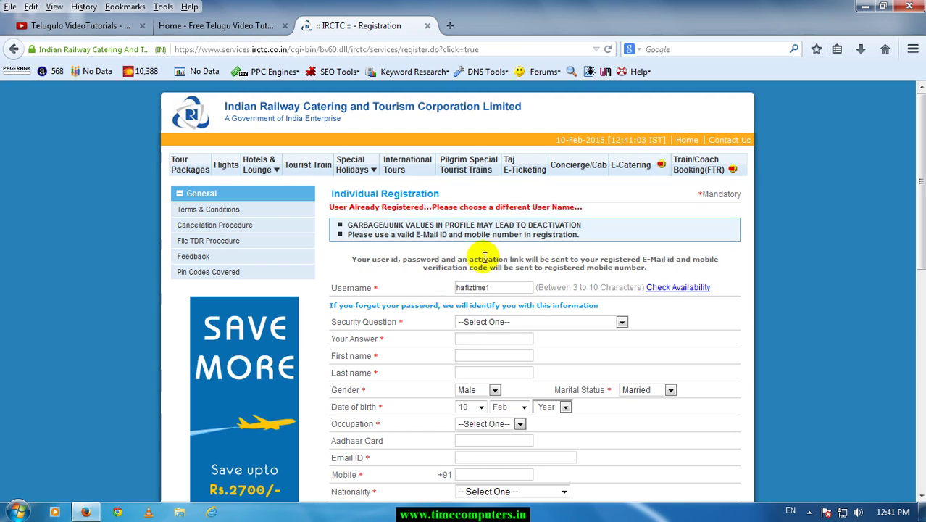
click(661, 287)
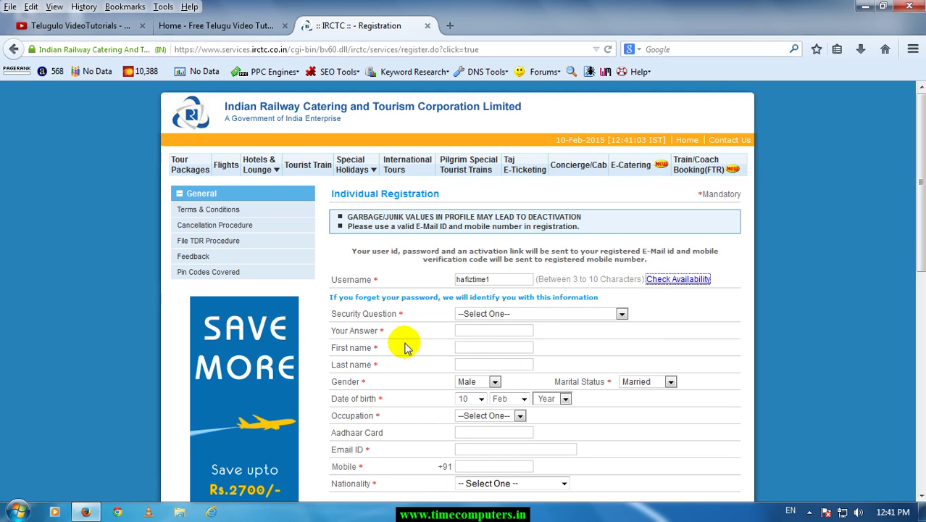
Choose 'What is your fathers middle name?', fill the answer and first/last names, and set Unmarried.
click(490, 317)
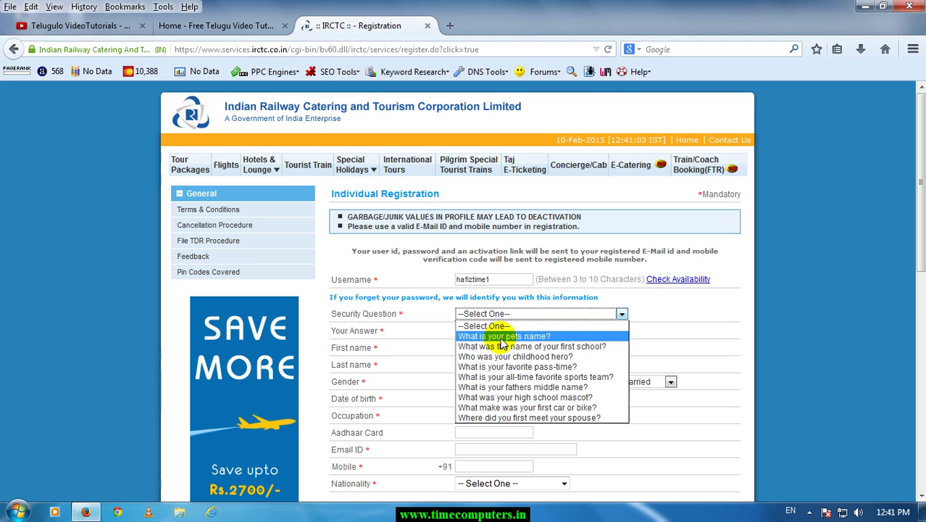
click(520, 387)
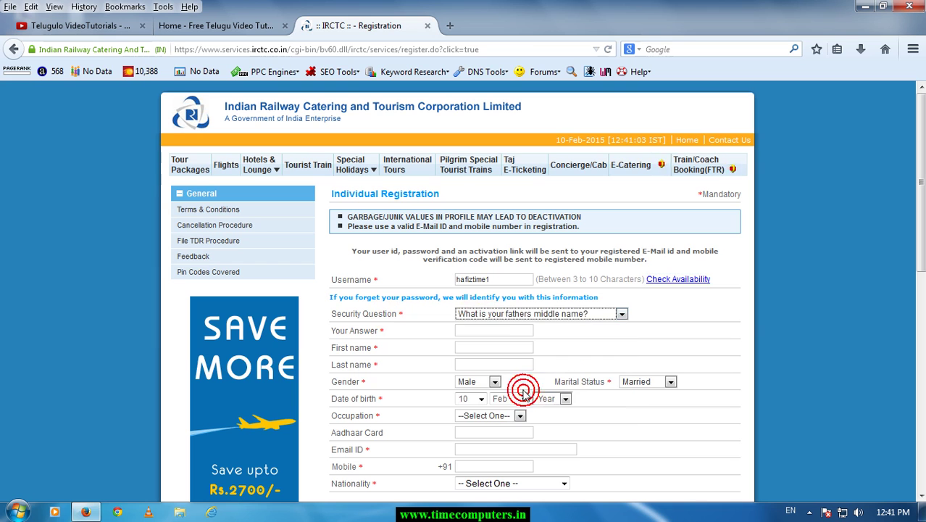
click(494, 333)
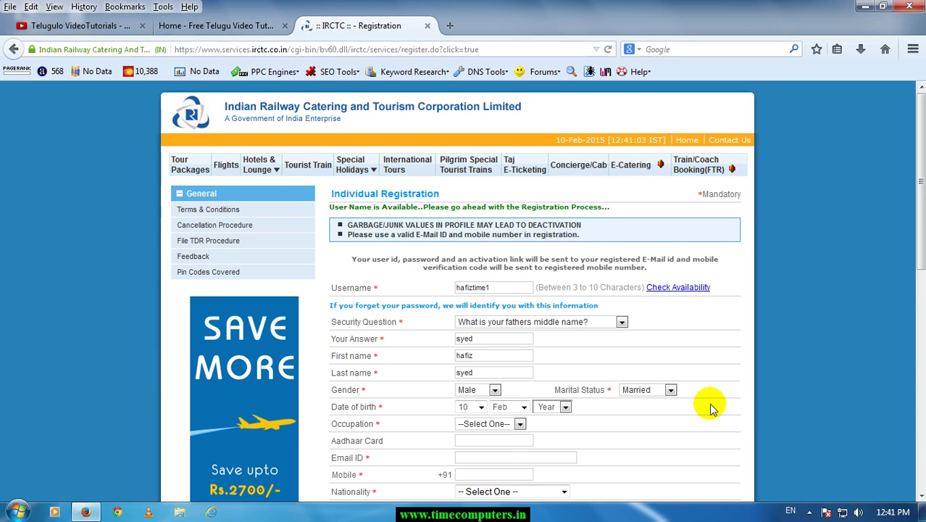
scroll(677, 388, down, 2)
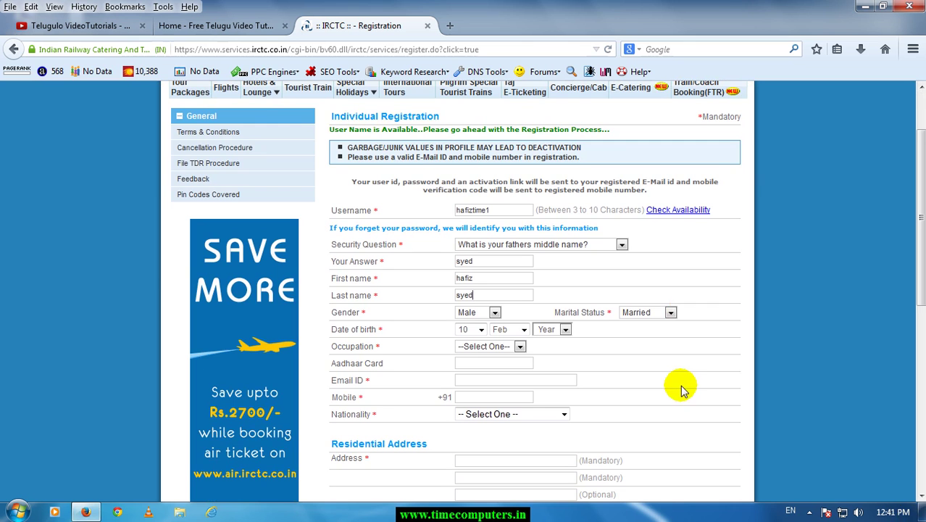
click(658, 315)
click(647, 335)
scroll(542, 331, up, 2)
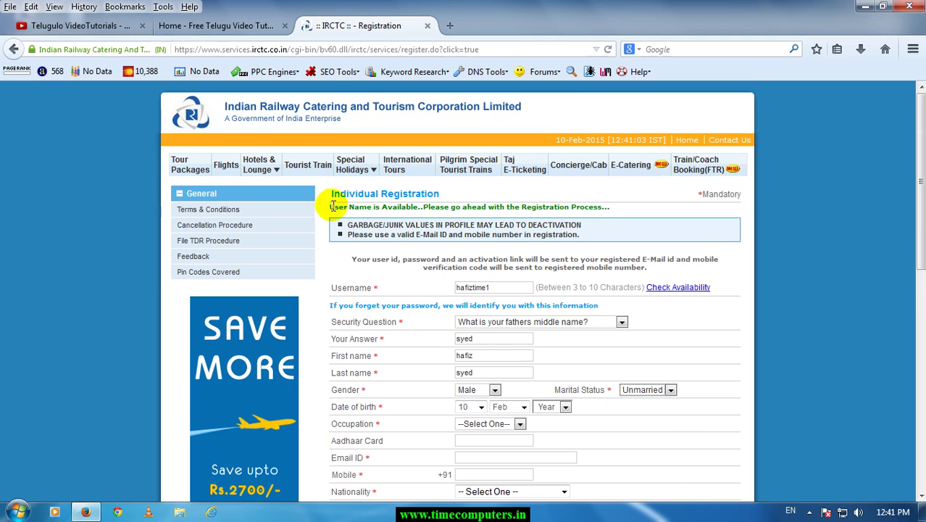
click(494, 290)
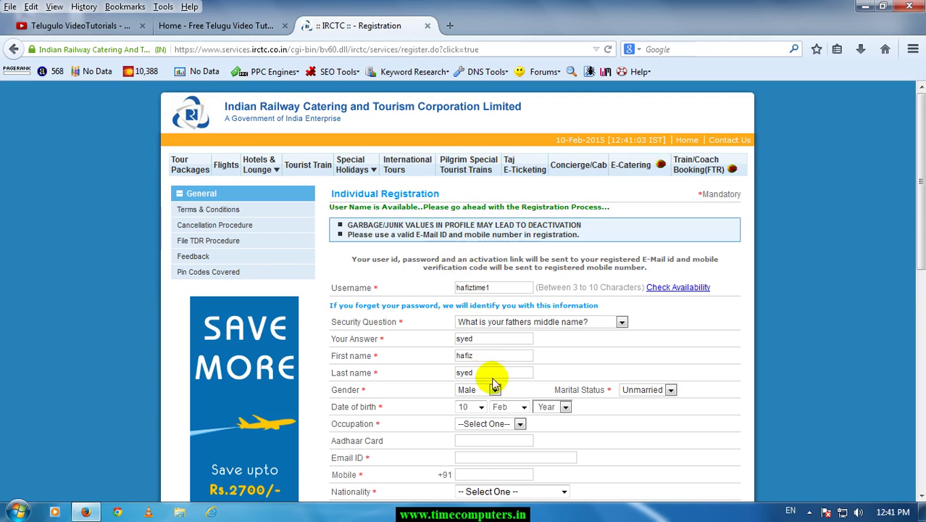
scroll(490, 377, down, 4)
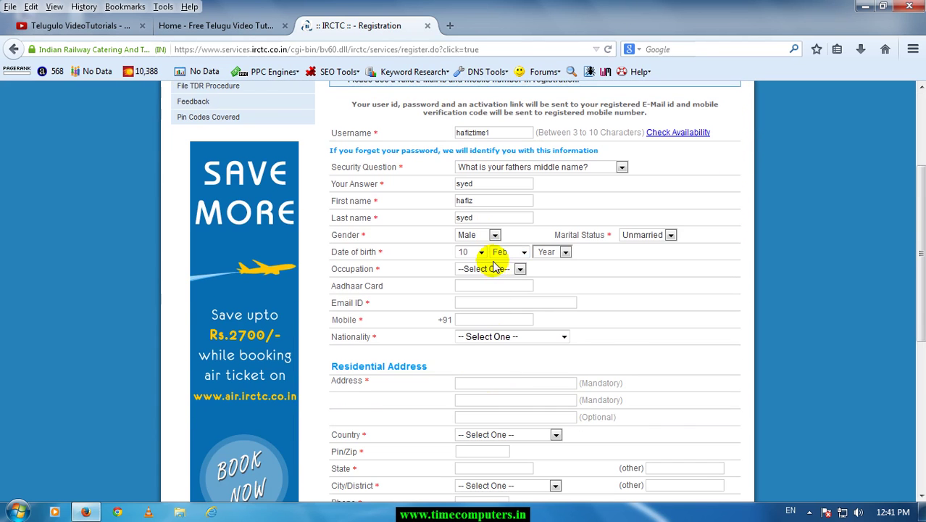
click(477, 252)
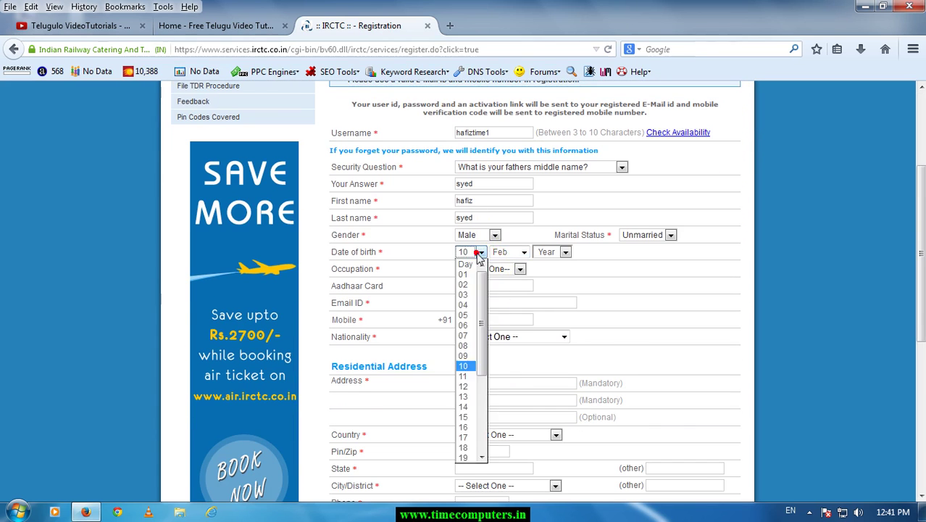
click(468, 285)
click(508, 252)
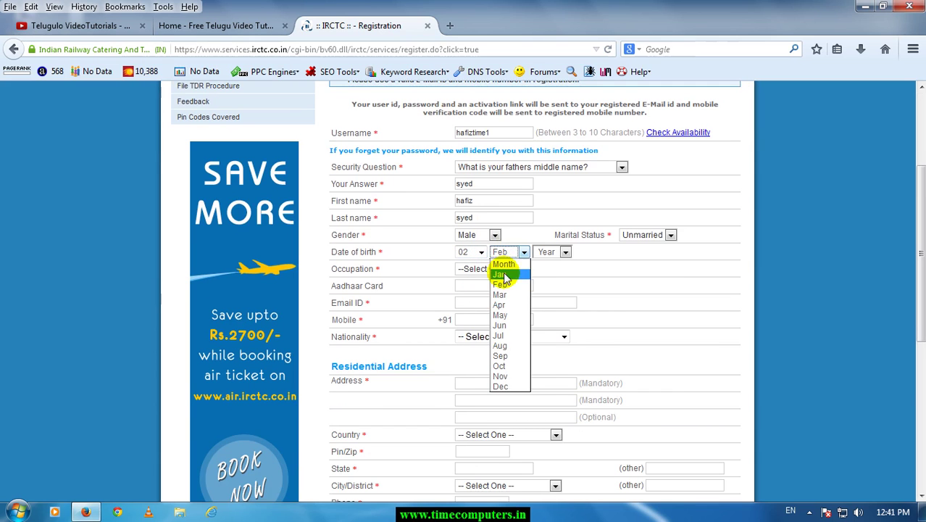
click(504, 272)
click(558, 252)
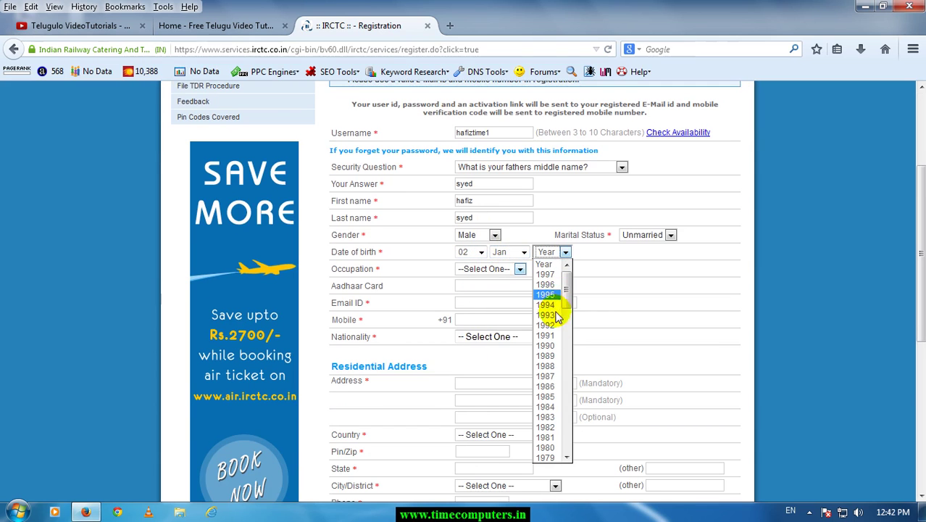
click(547, 398)
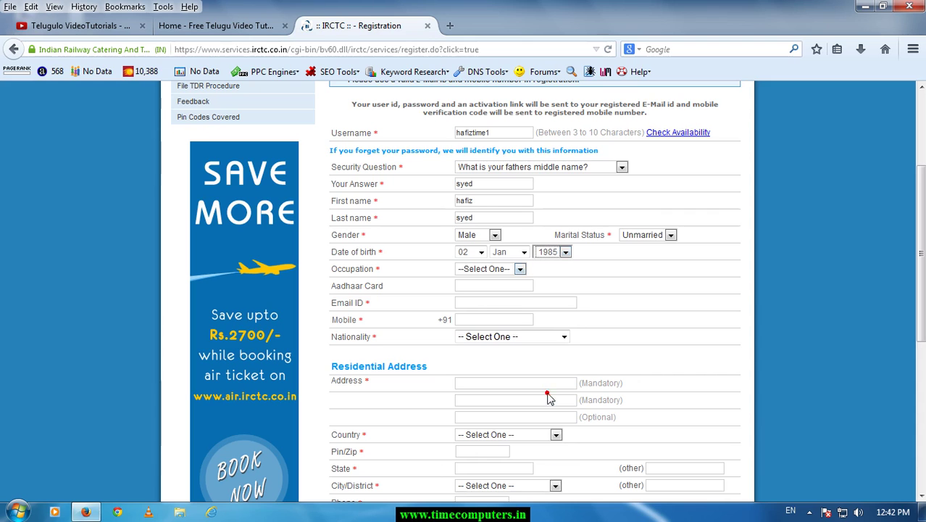
click(493, 270)
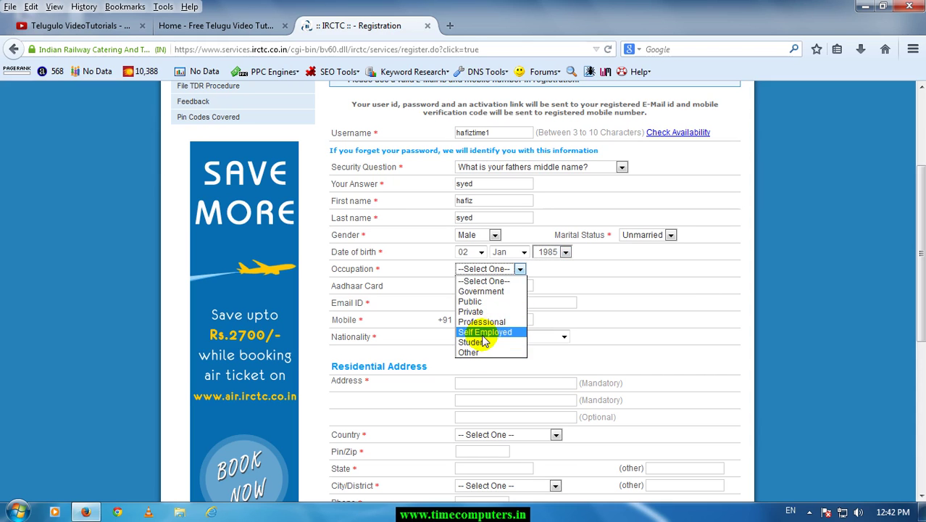
click(480, 332)
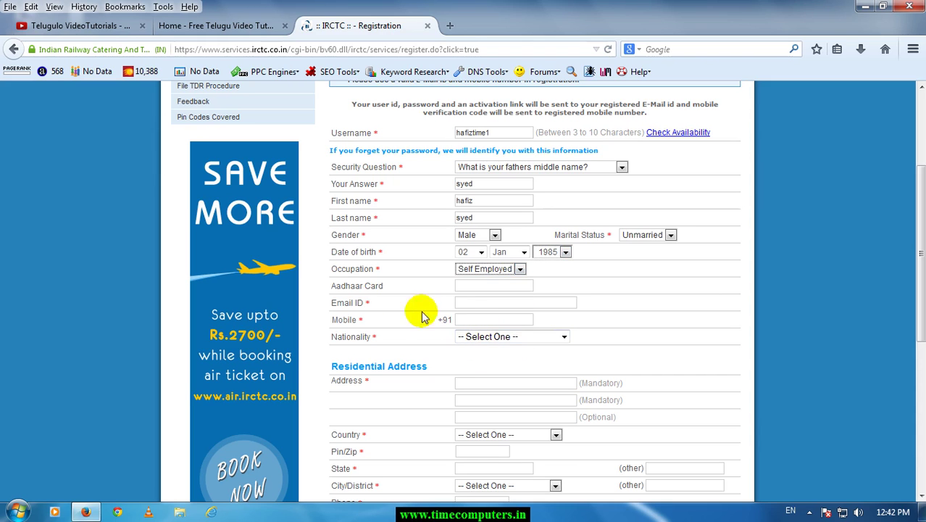
click(479, 289)
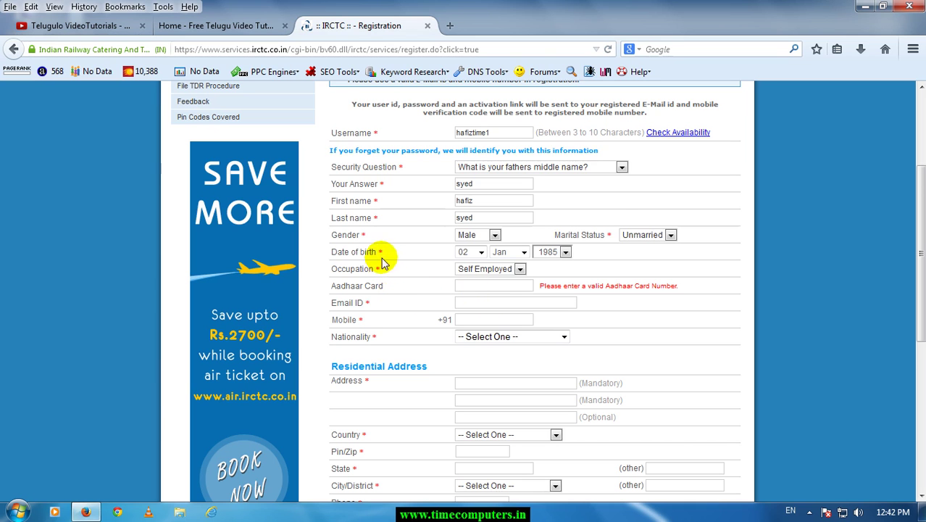
Fill in the e-mail address and mobile number from saved suggestions.
click(462, 309)
click(468, 307)
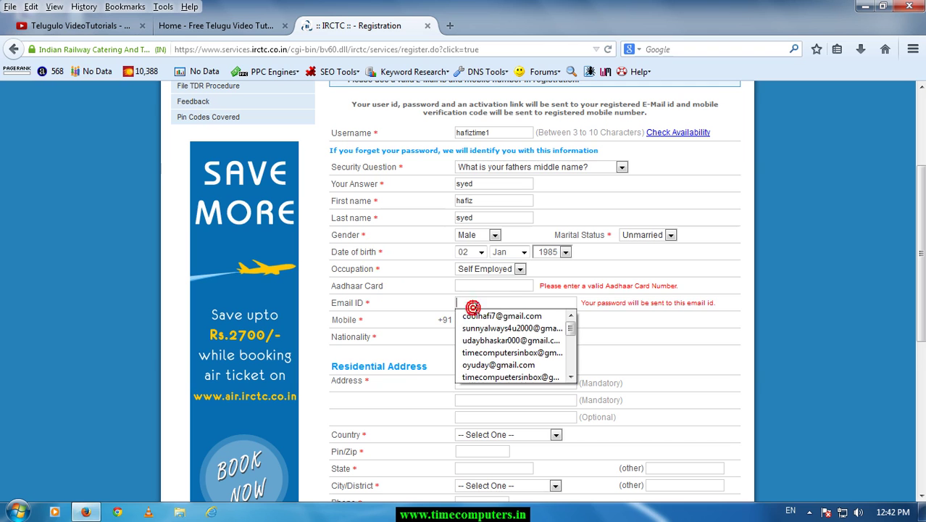
click(511, 353)
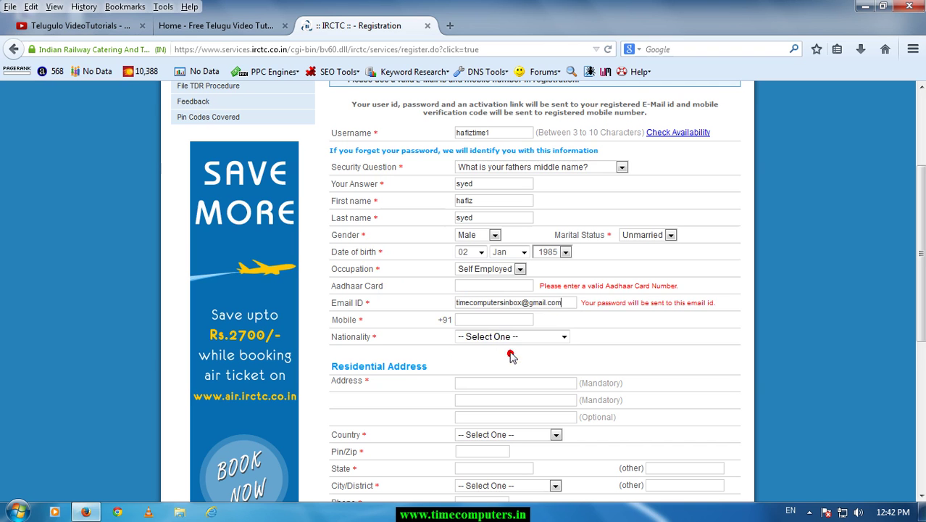
click(490, 319)
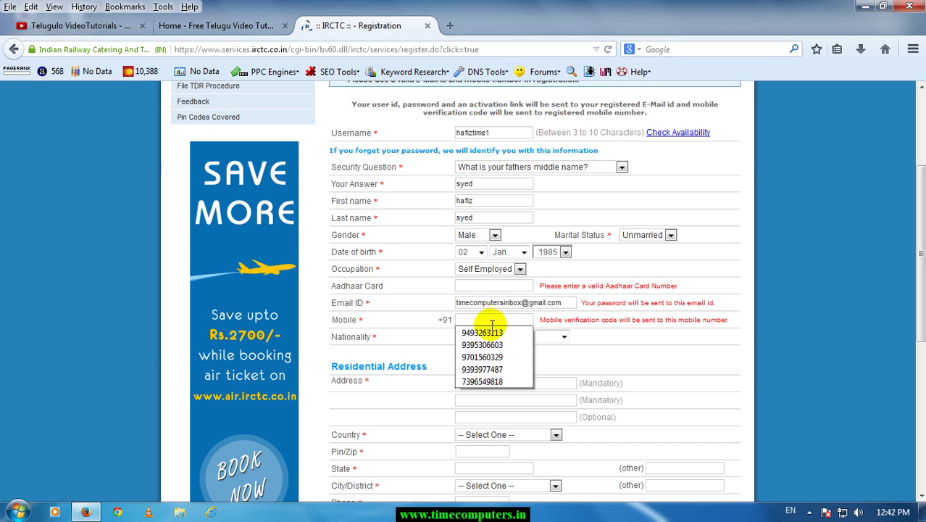
click(492, 329)
drag(506, 317, 434, 321)
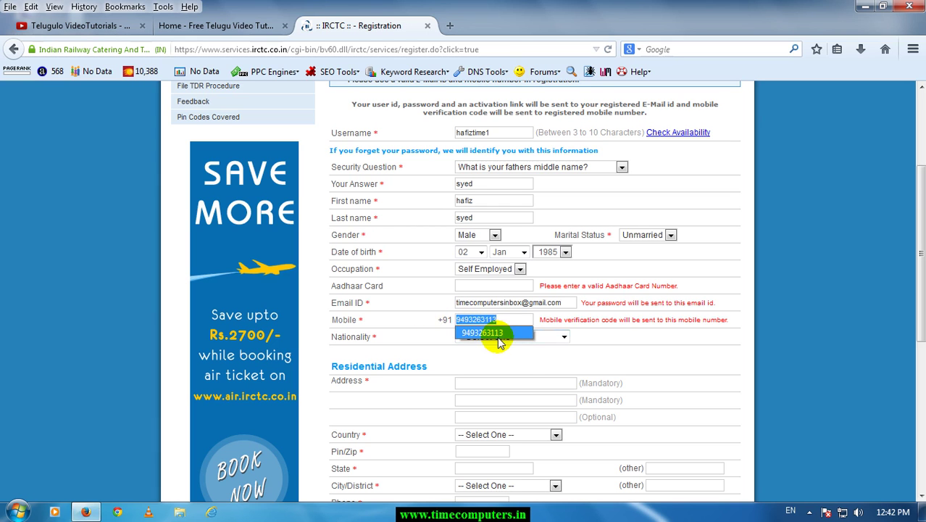
text(9)
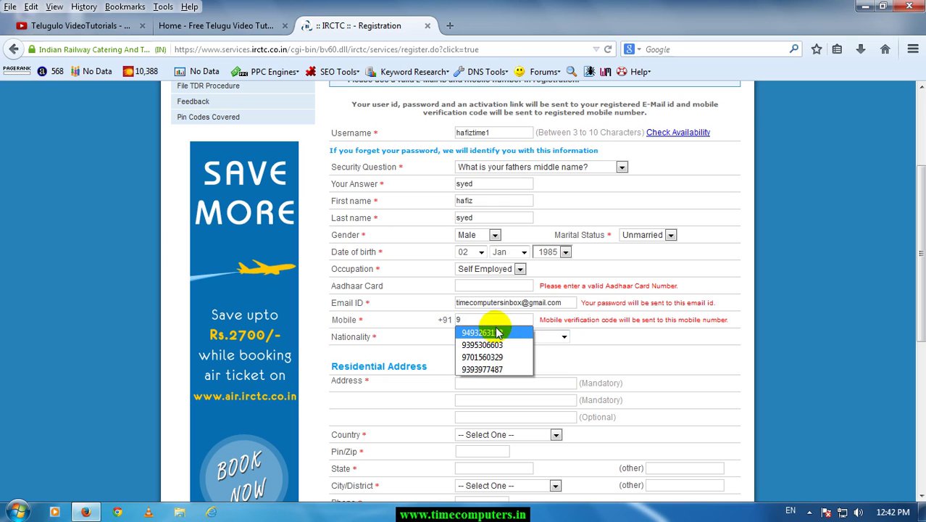
text(3)
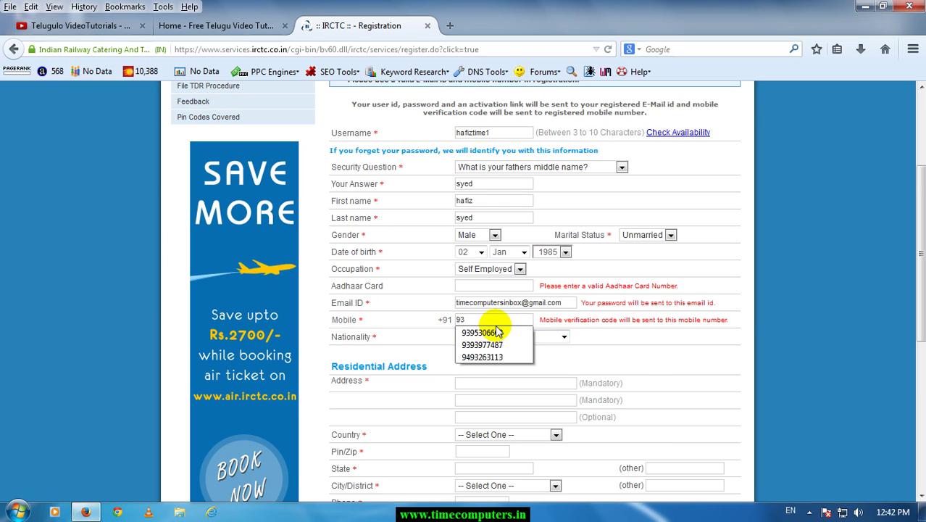
click(494, 333)
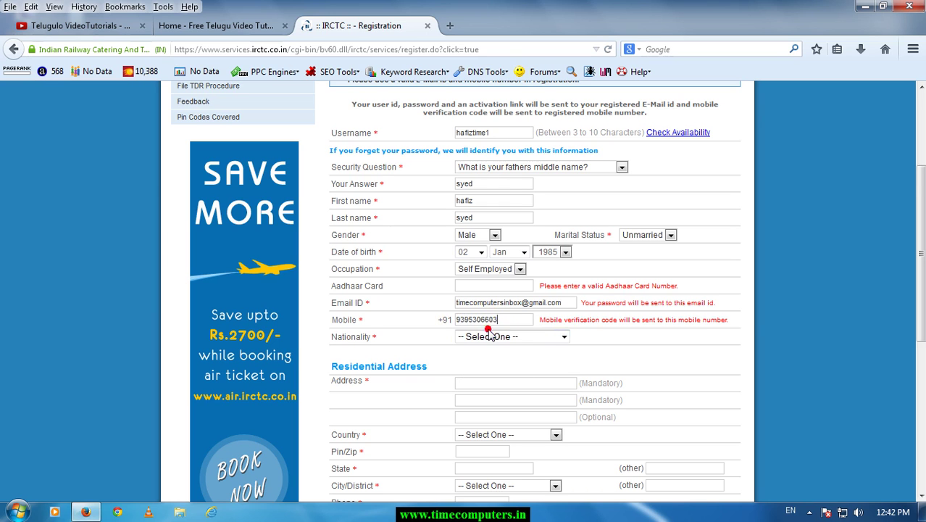
Select India as the nationality.
click(497, 337)
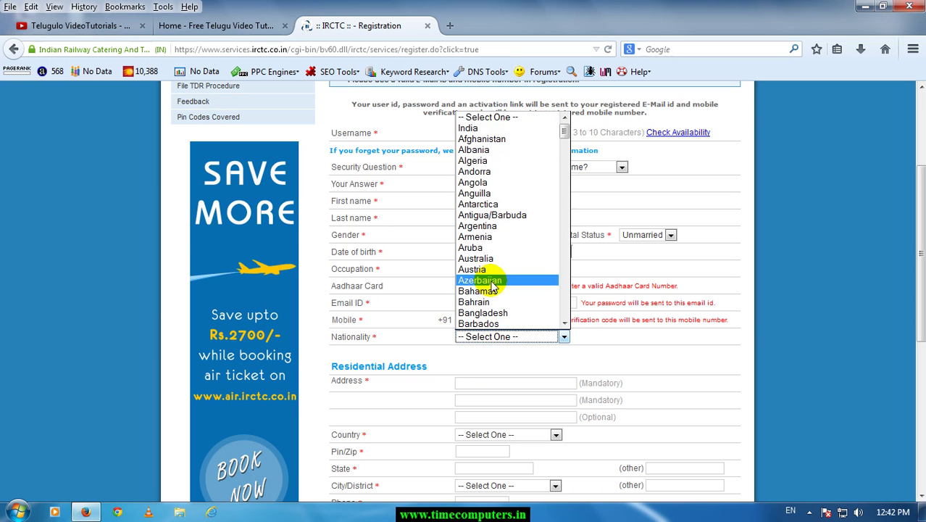
text(ind)
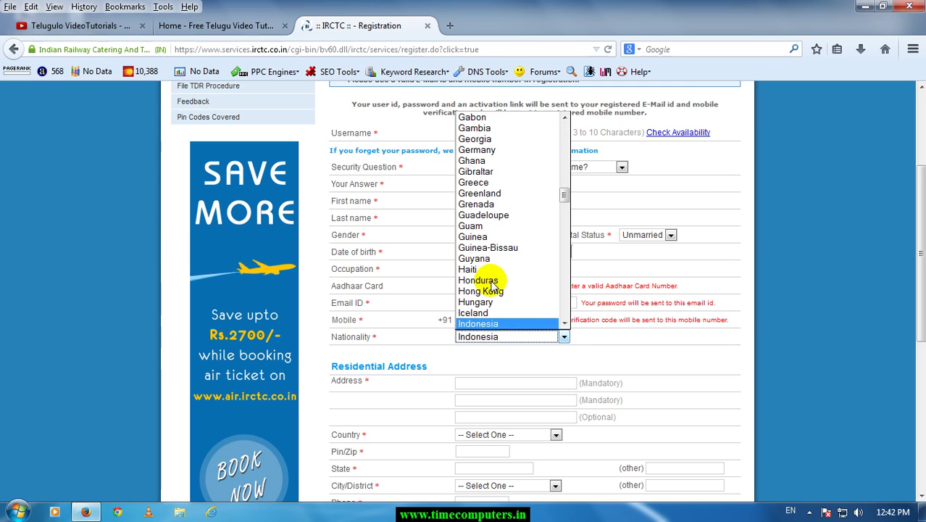
key(Down)
key(Down)
key(Down)
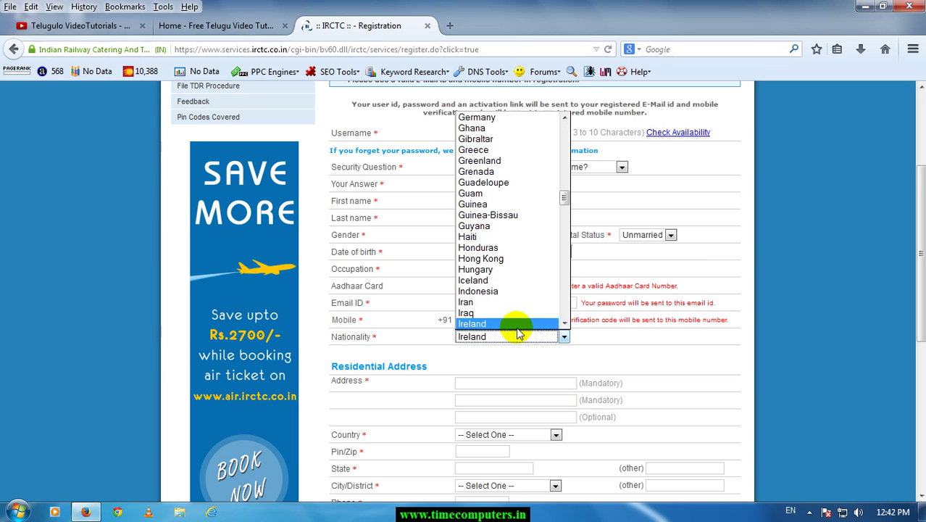
key(Down)
key(Down)
key(Home)
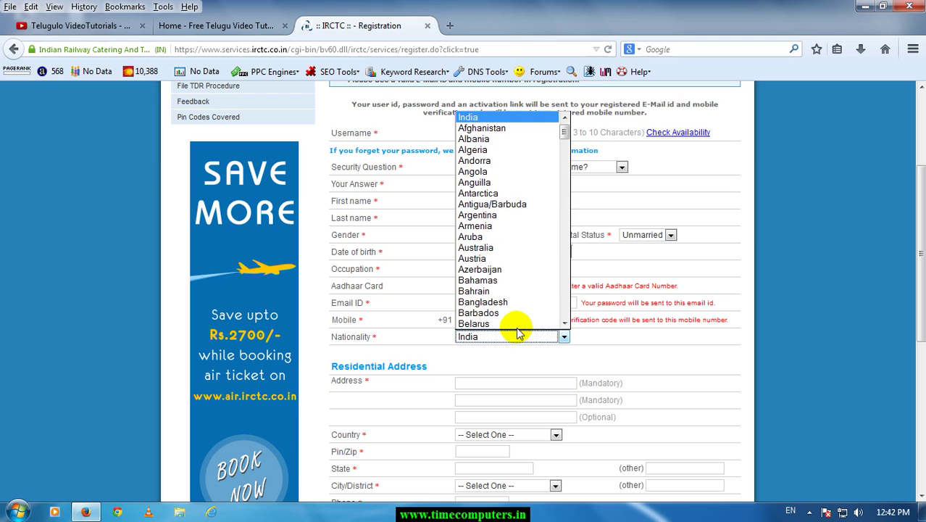
click(471, 117)
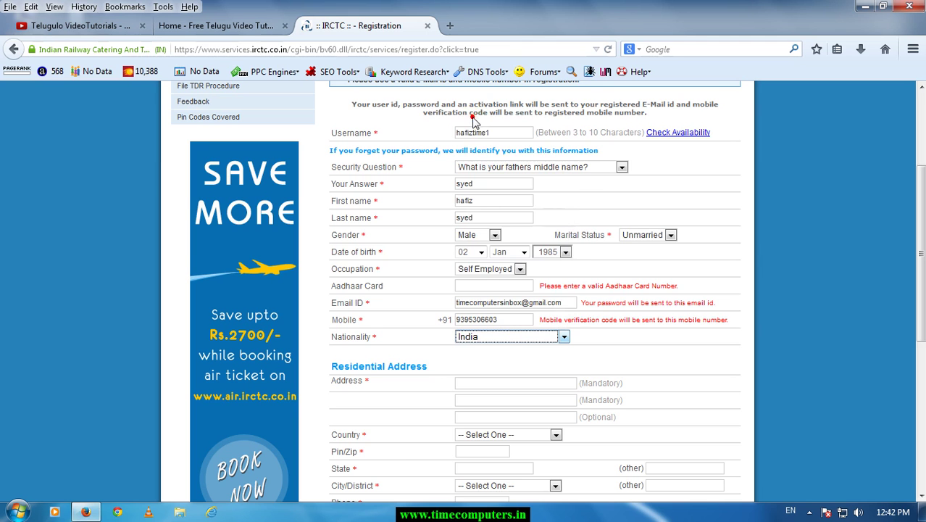
click(487, 382)
Enter the pin code so the state fills in, and choose the city/district.
scroll(490, 383, down, 4)
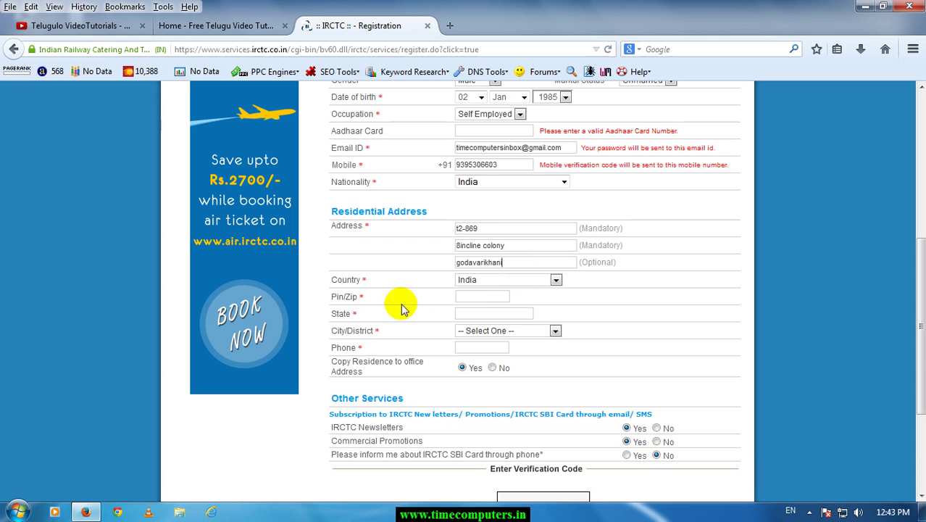
click(477, 300)
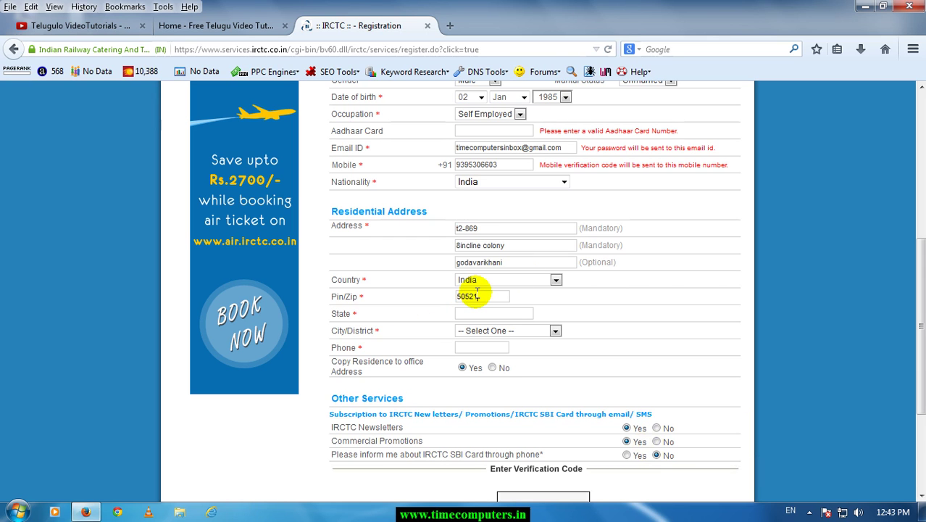
text(505211)
key(Tab)
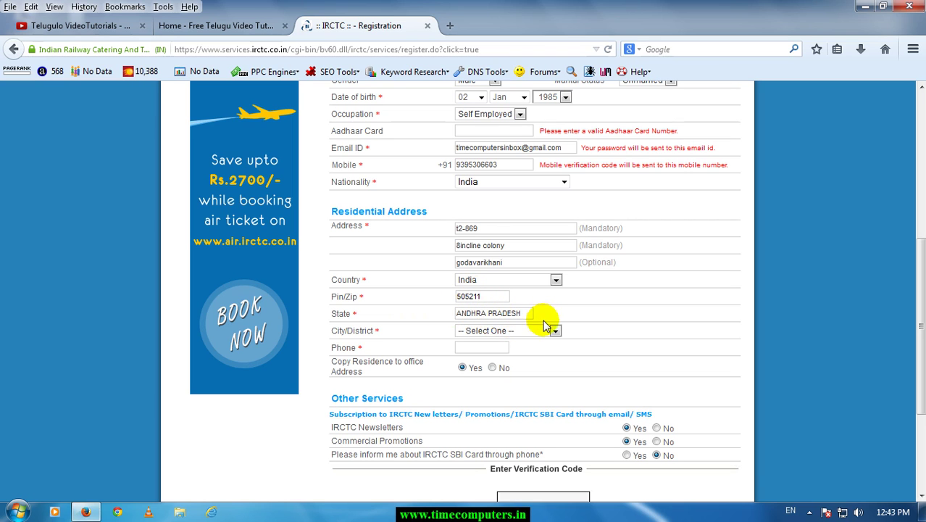
click(522, 337)
click(501, 349)
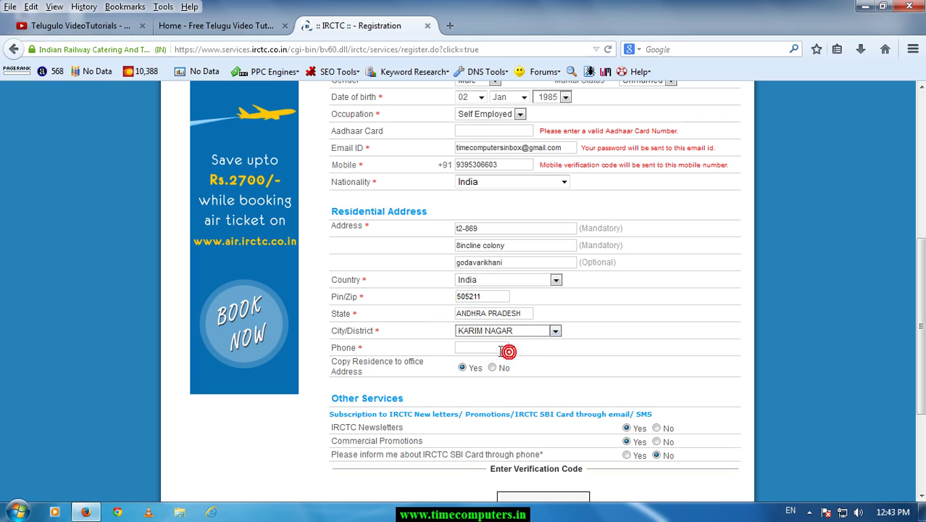
Enter the phone number and dismiss the Windows colour-scheme prompt, keeping the current scheme.
click(491, 345)
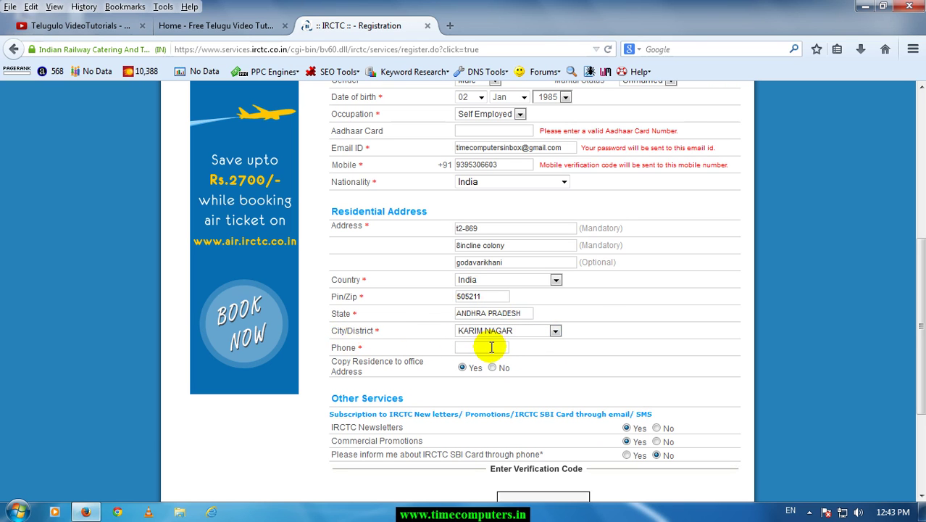
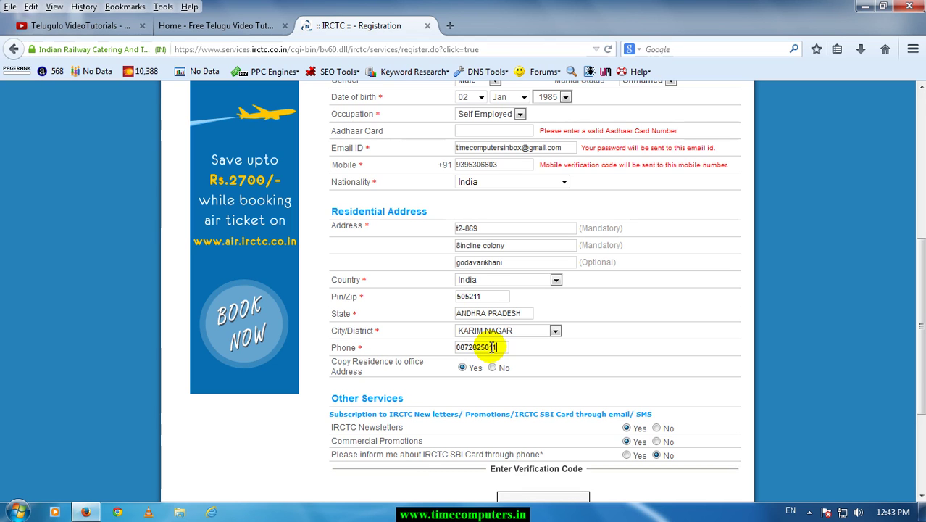
click(416, 351)
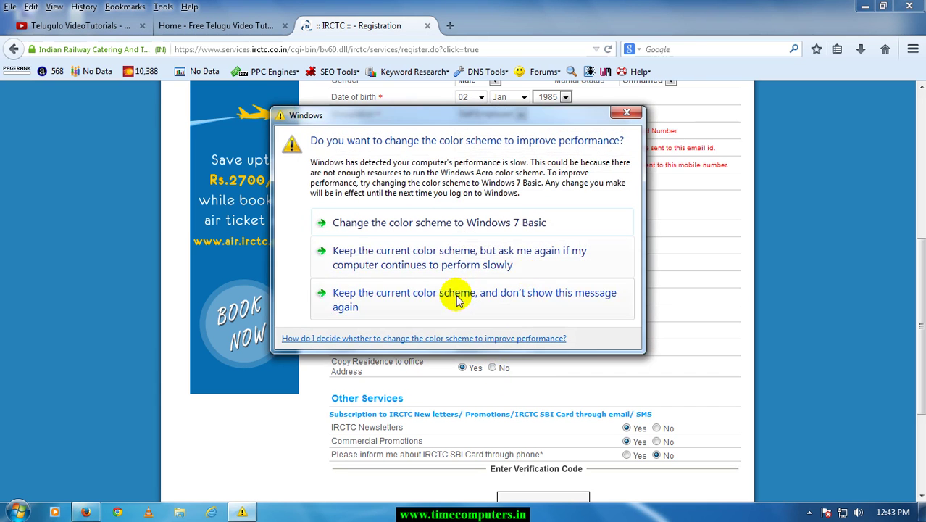
click(399, 291)
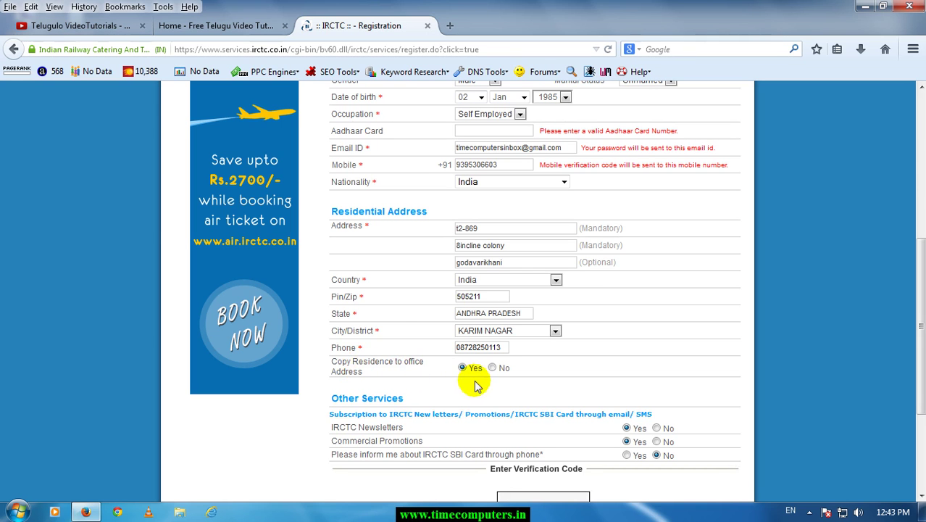
Enter the case-sensitive verification code at the bottom of the registration form.
scroll(467, 386, down, 2)
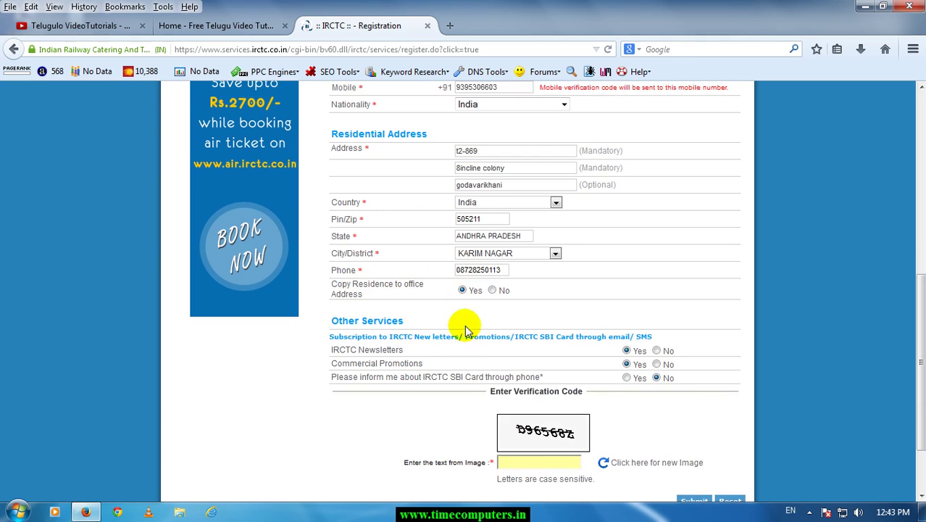
scroll(410, 359, down, 1)
scroll(410, 359, down, 2)
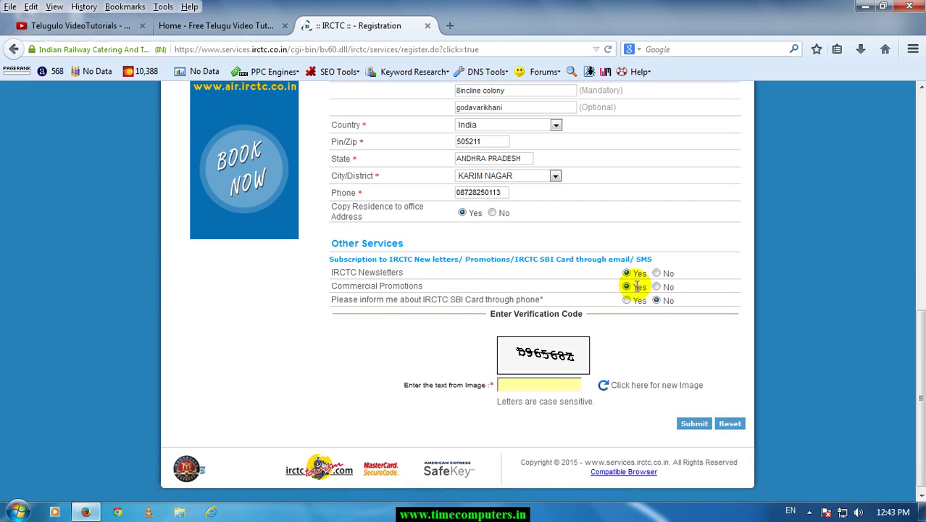
click(528, 384)
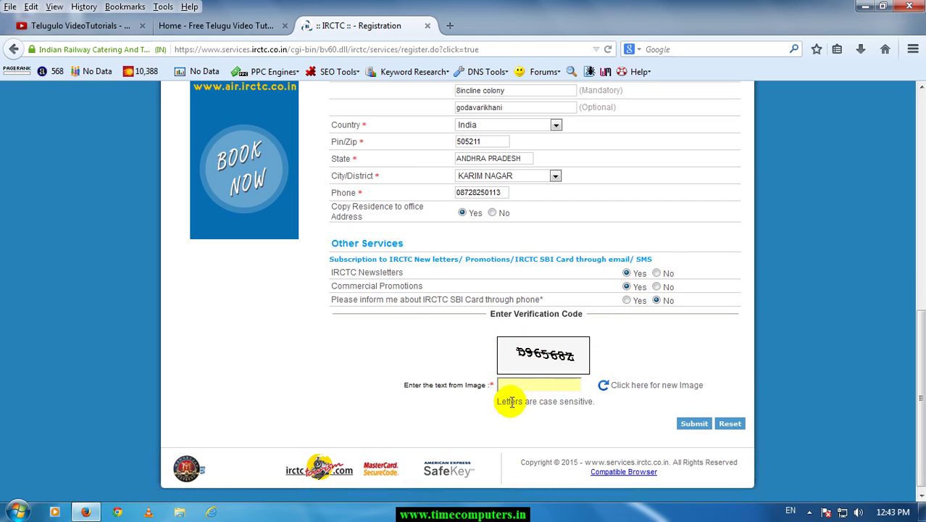
drag(506, 404, 589, 406)
click(531, 384)
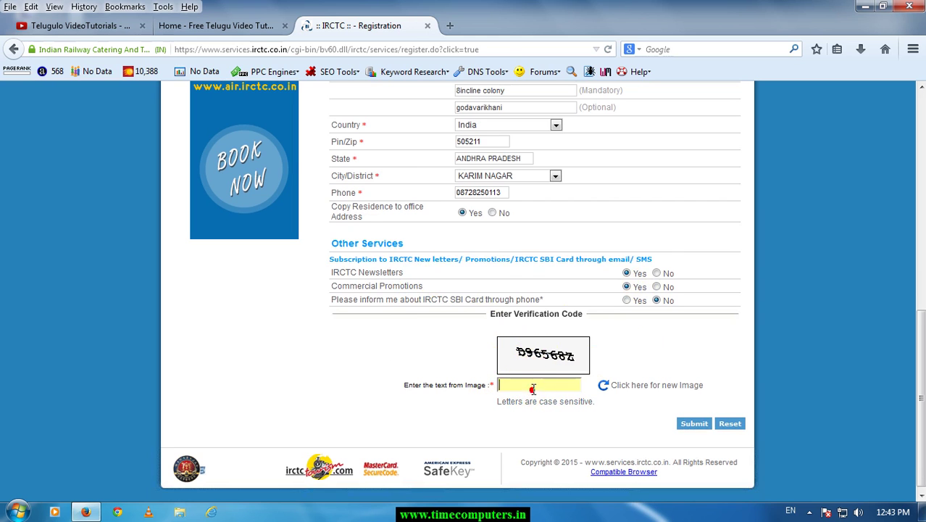
text(d)
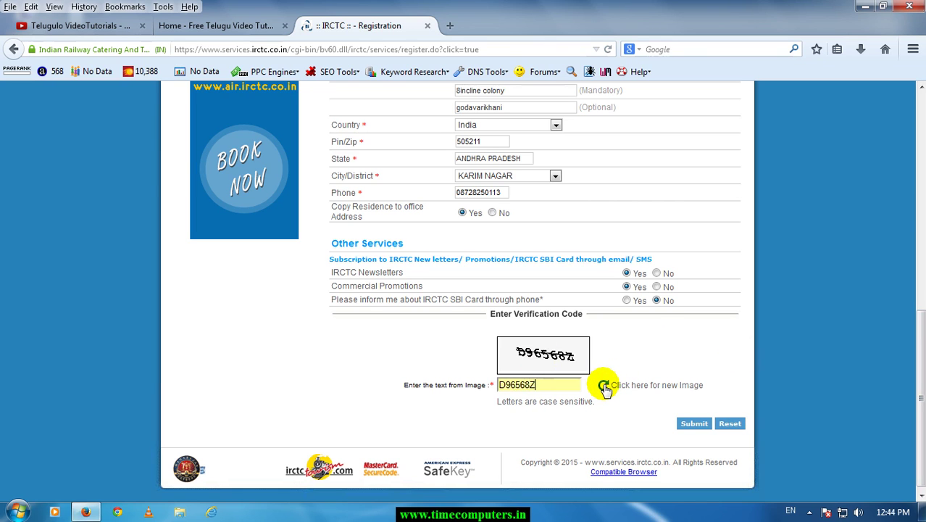
Submit the form and confirm the newsletter and e-mail/mobile validation dialogs.
click(686, 426)
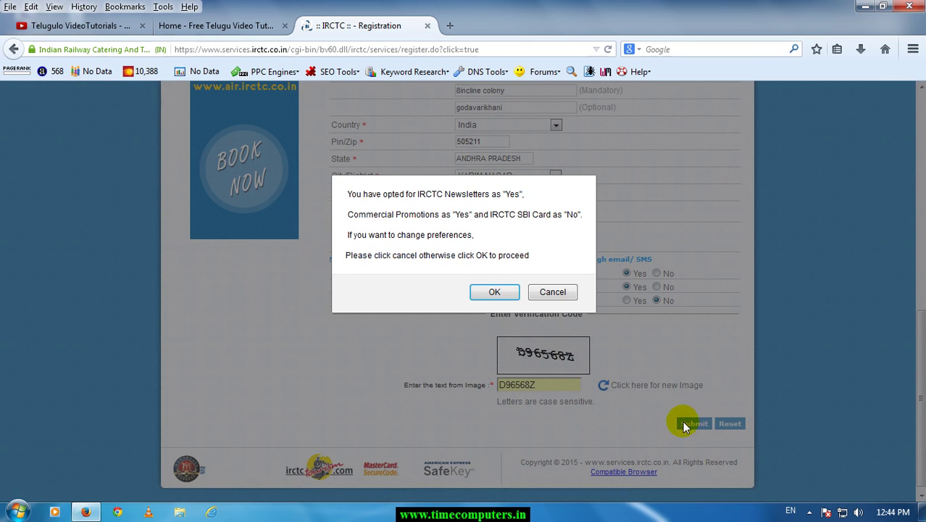
click(495, 293)
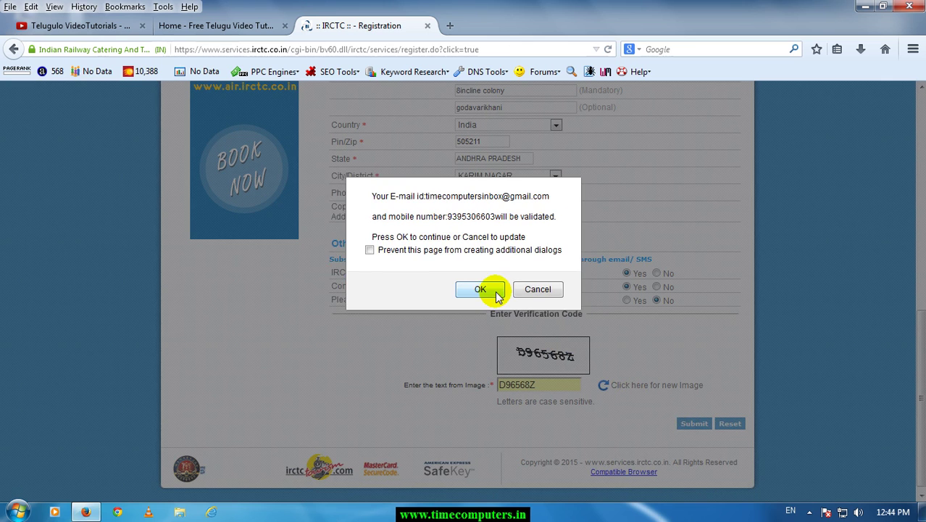
click(478, 289)
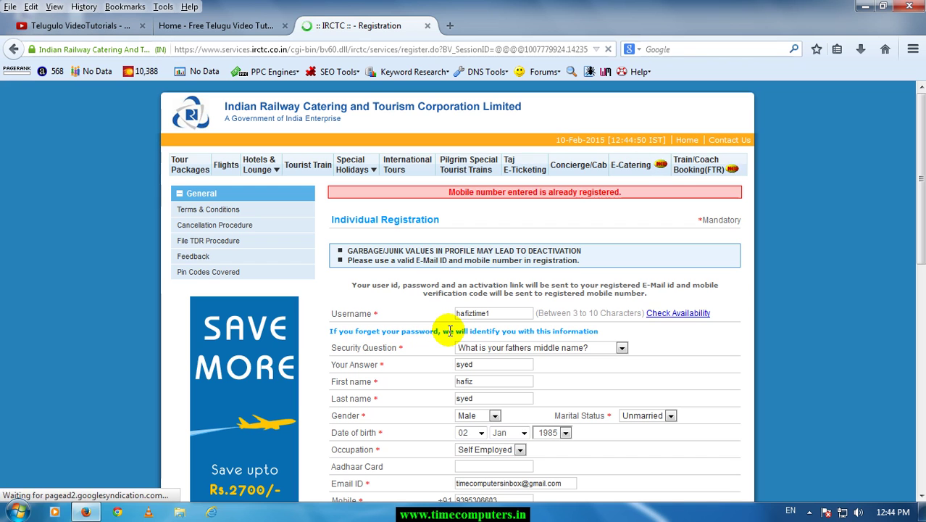
Enter the new verification code after the already-registered mobile error.
drag(449, 192, 620, 202)
click(625, 214)
scroll(549, 270, down, 3)
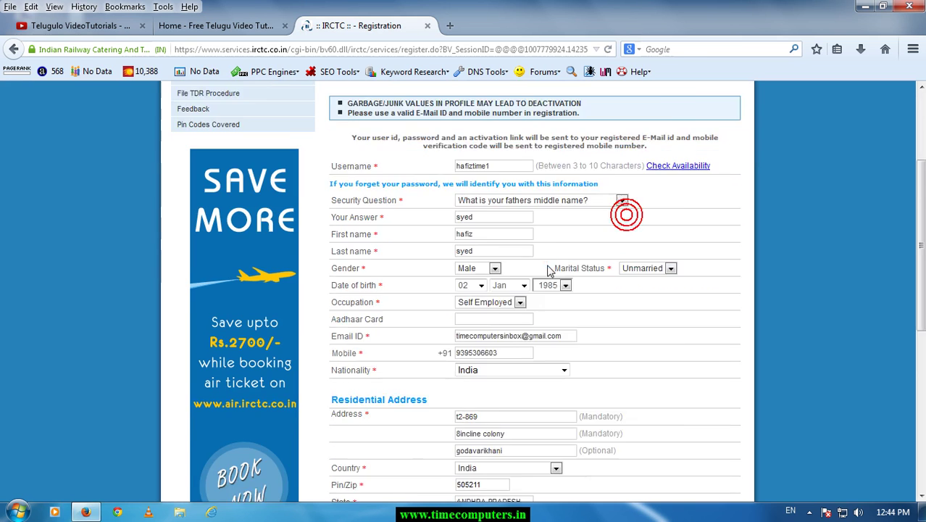
scroll(549, 270, down, 2)
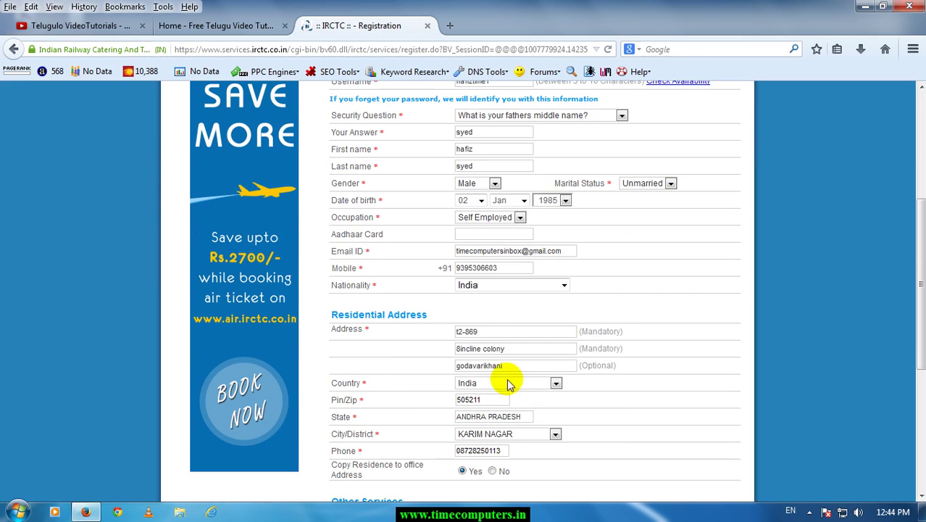
scroll(562, 304, up, 2)
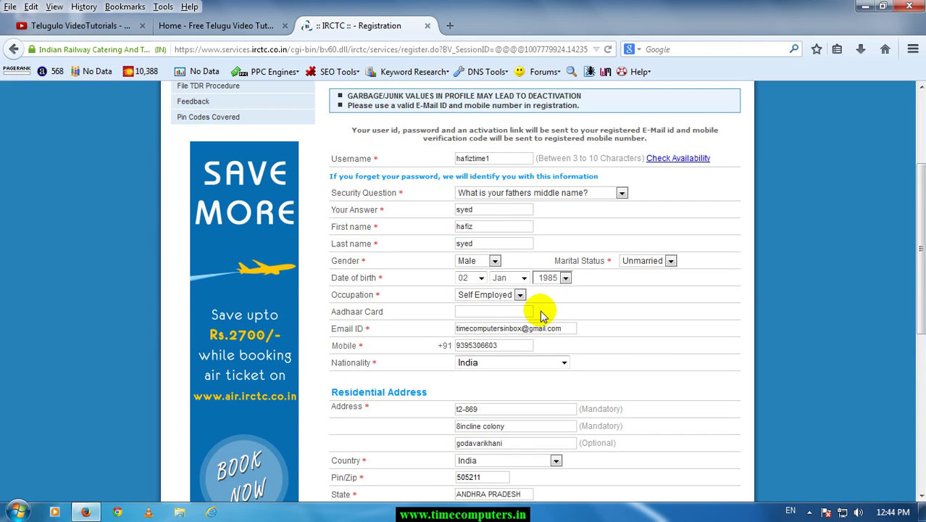
scroll(545, 295, down, 8)
click(520, 379)
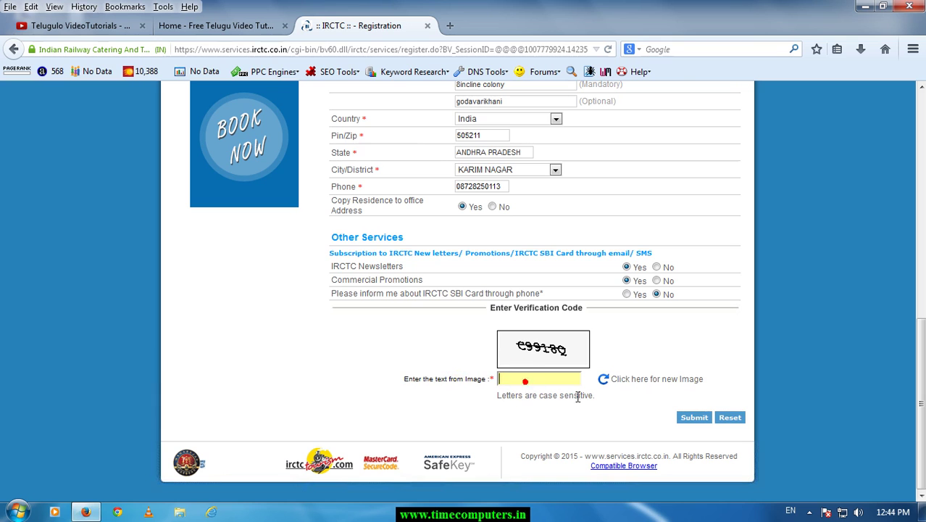
text(c)
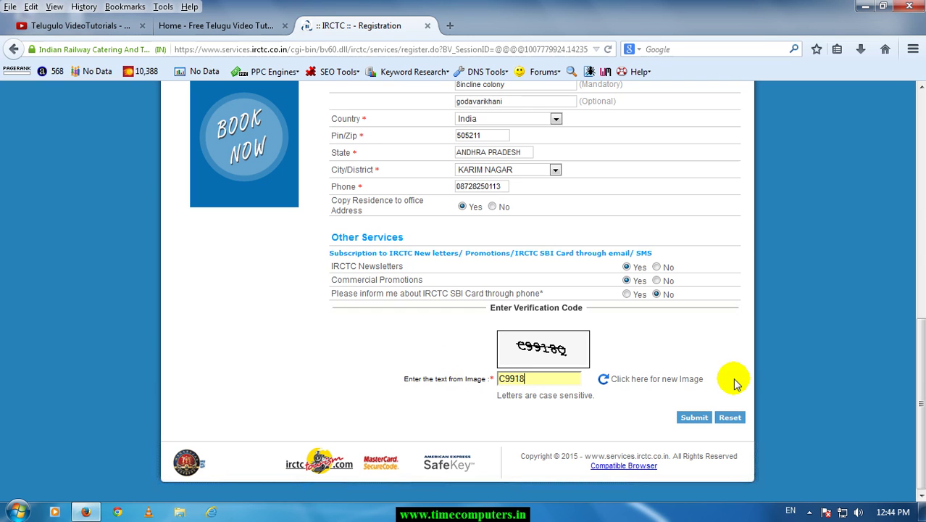
text(Q)
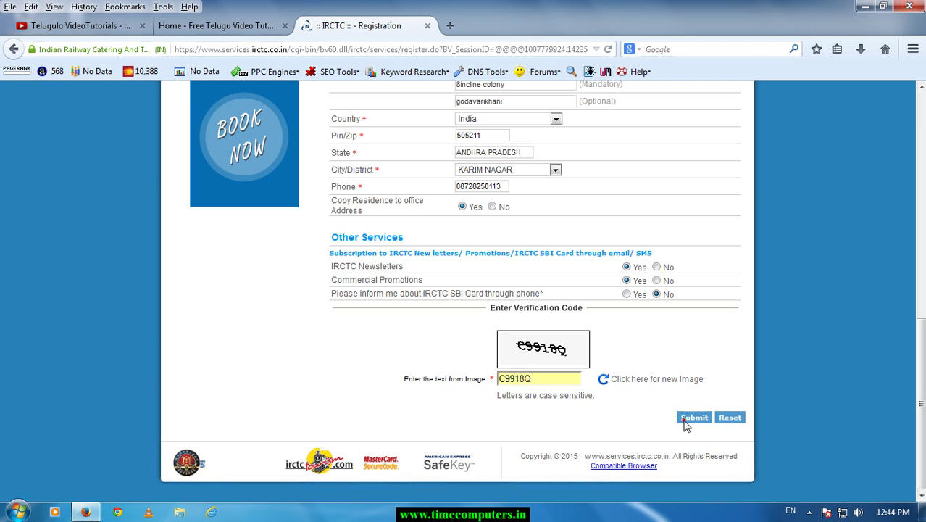
Resubmit the registration, confirming the newsletter and validation dialogs.
click(693, 417)
click(483, 292)
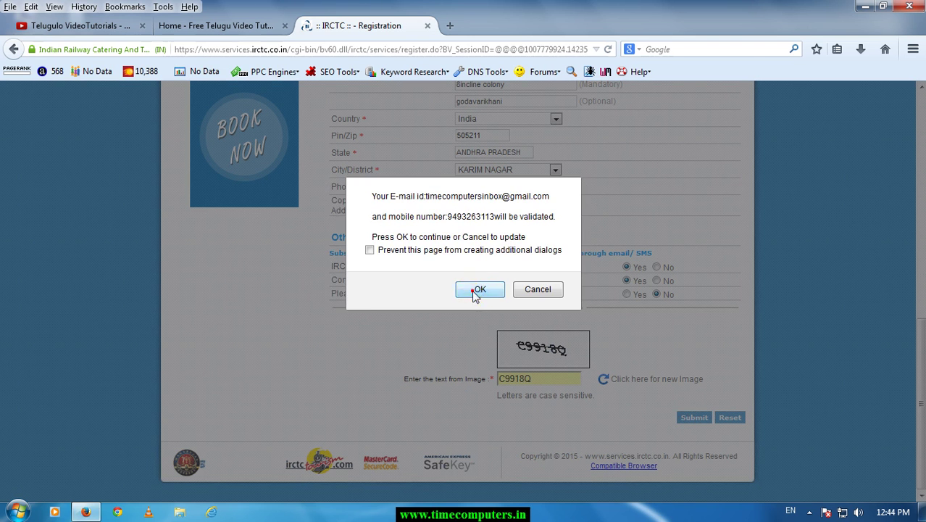
click(478, 291)
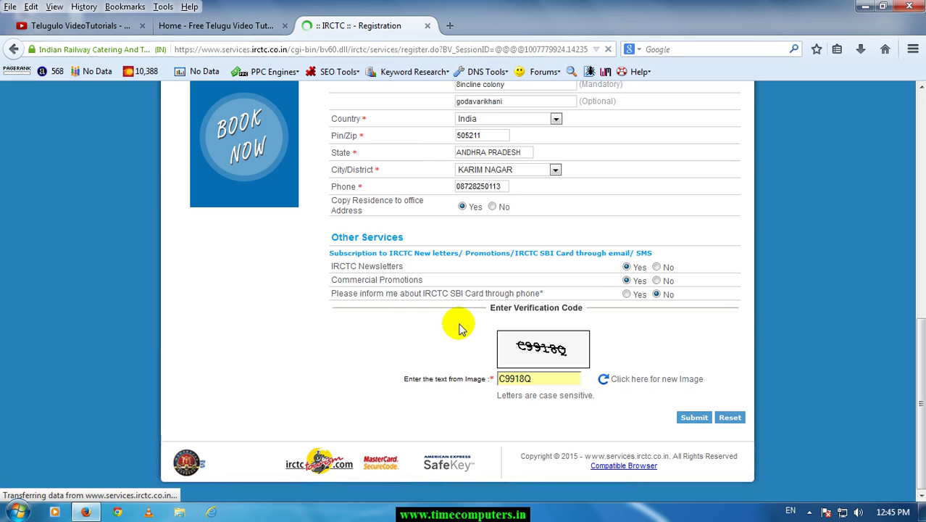
Delete the rejected number from the Mobile field.
scroll(515, 348, down, 7)
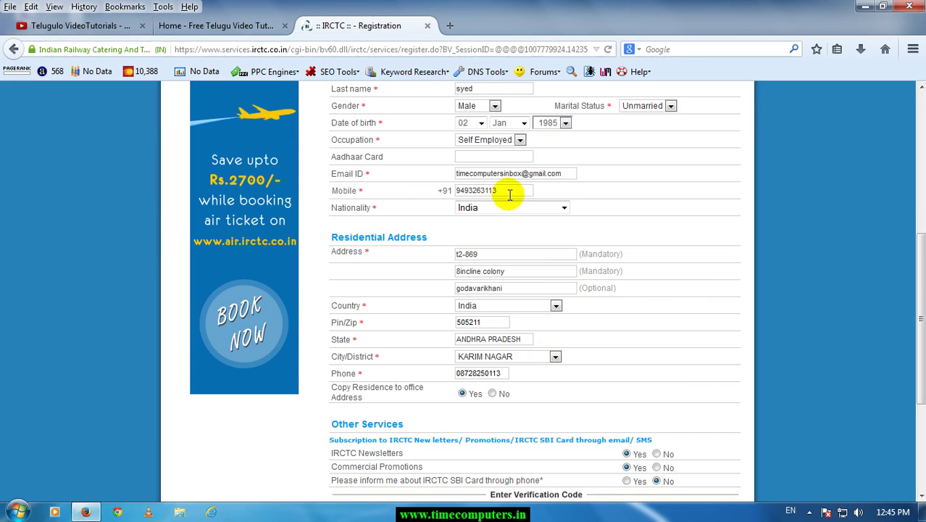
drag(505, 192, 399, 194)
key(BackSpace)
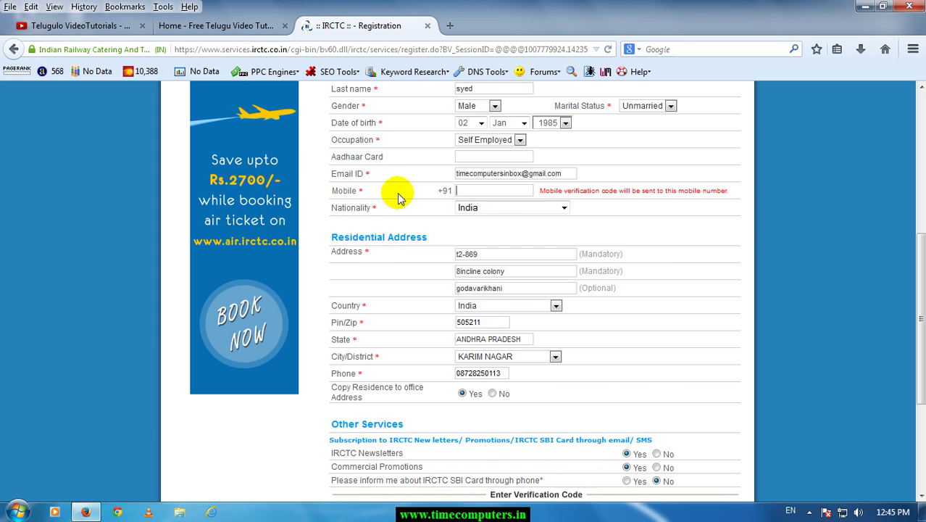
scroll(398, 197, down, 4)
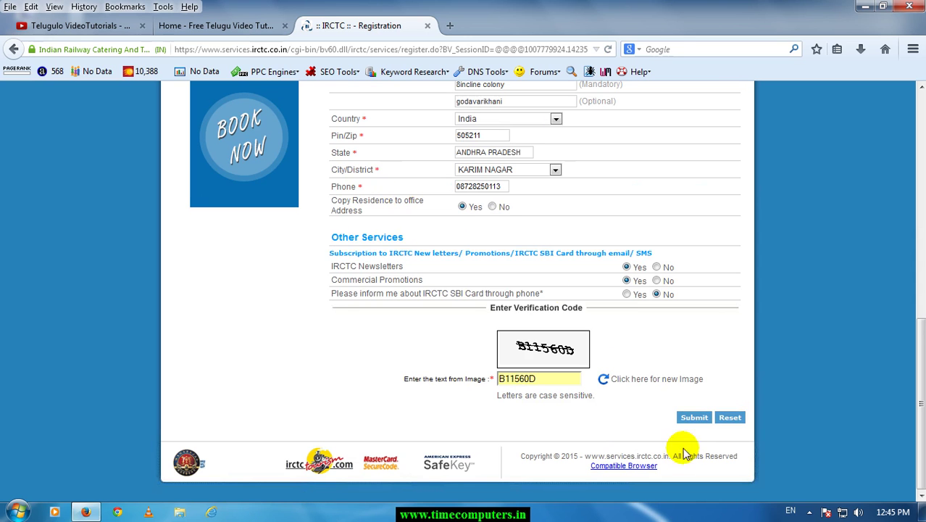
Submit the corrected registration form and confirm both follow-up dialogs.
click(694, 418)
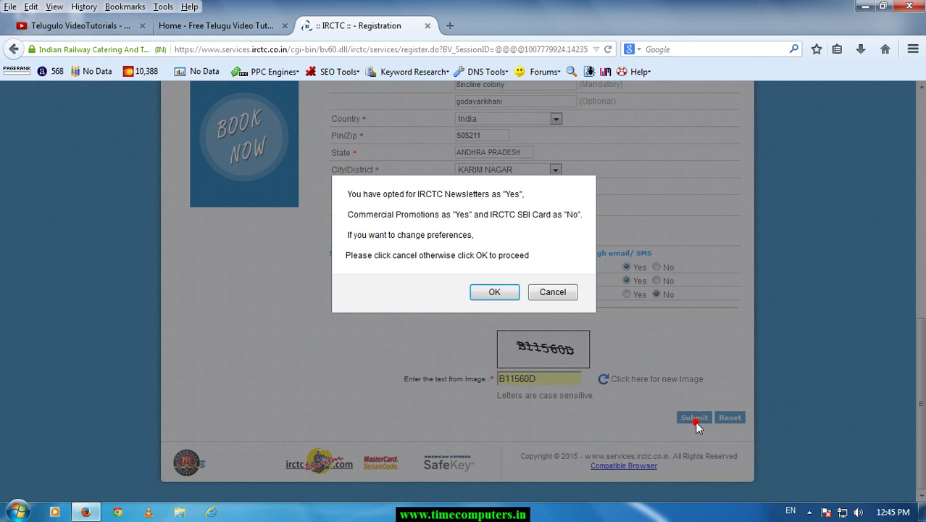
click(488, 292)
click(486, 291)
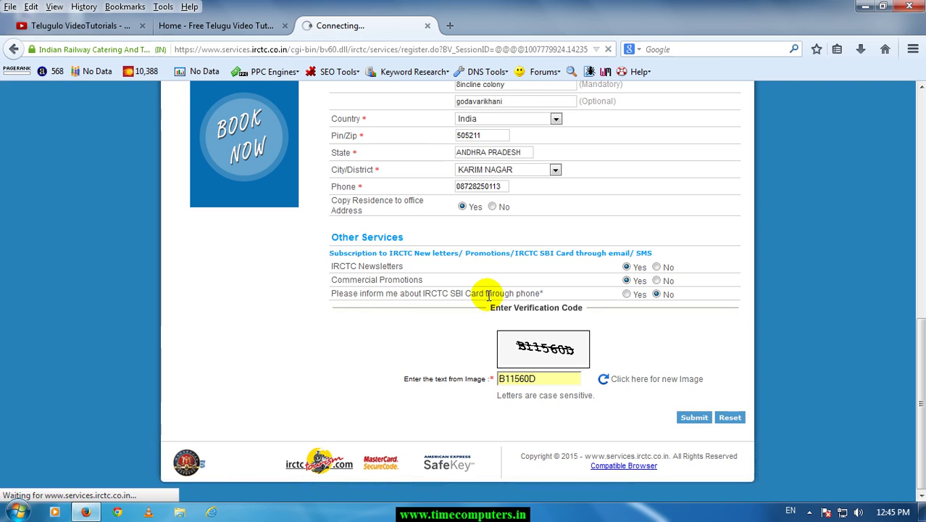
Accept the IRCTC Services Offered terms and conditions.
scroll(507, 330, down, 3)
scroll(508, 330, down, 10)
scroll(533, 240, down, 5)
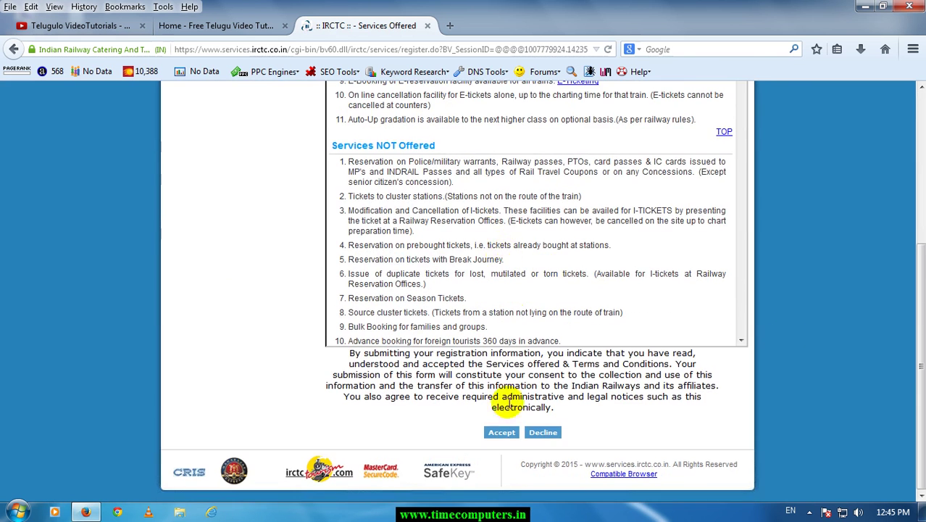
scroll(504, 312, up, 5)
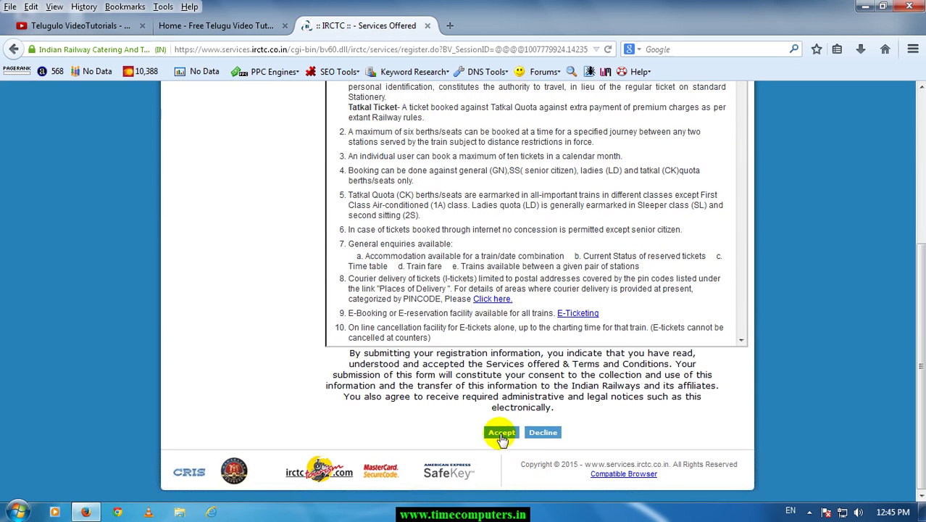
click(501, 437)
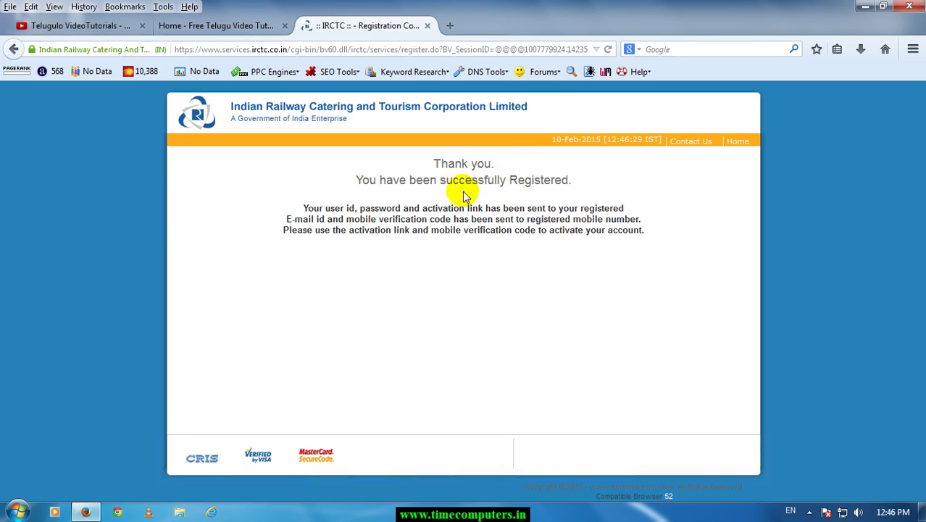
drag(311, 208, 570, 208)
Open the 'Email From IRCTC' message in Gmail.
click(354, 225)
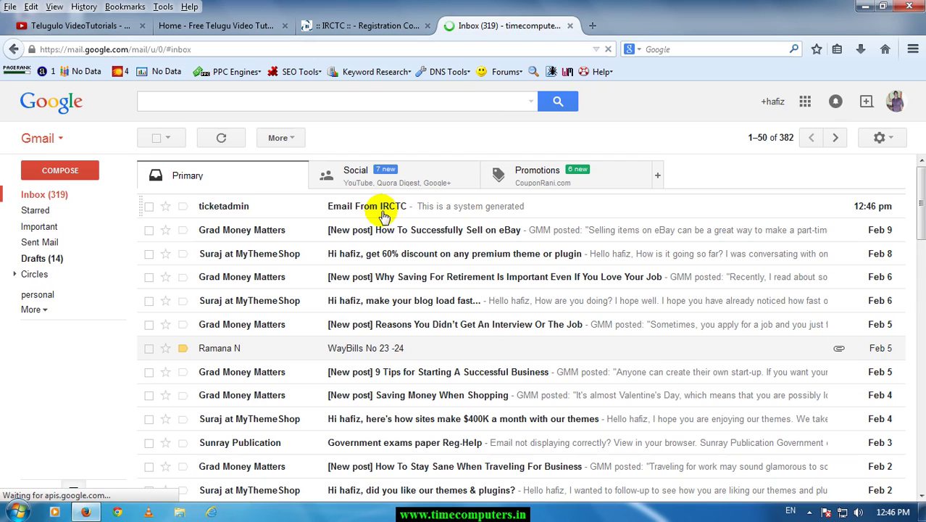
click(382, 216)
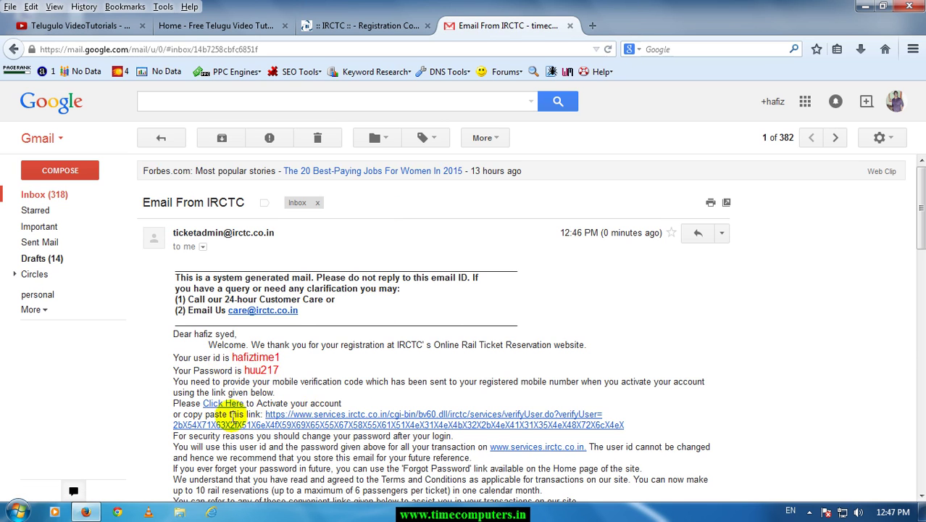
click(232, 405)
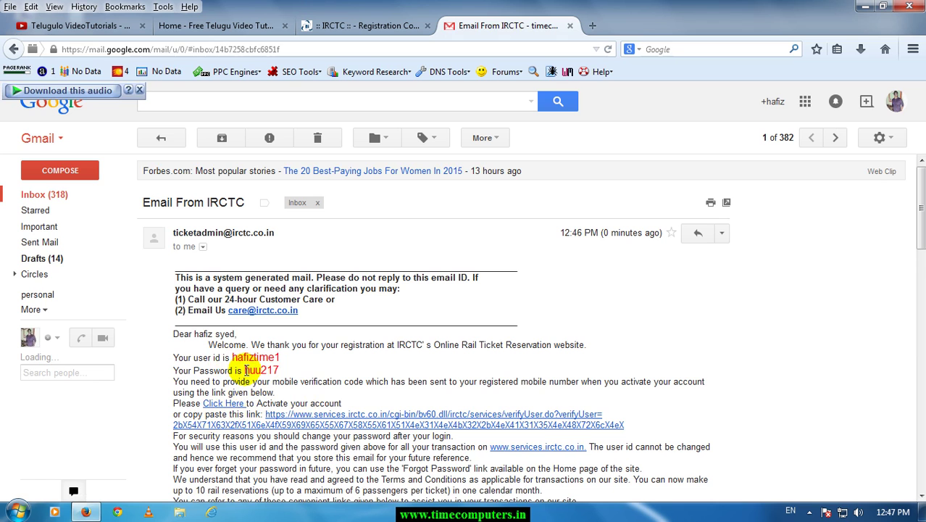
Copy the account password from the email and open the activation link in a new tab.
right_click(271, 375)
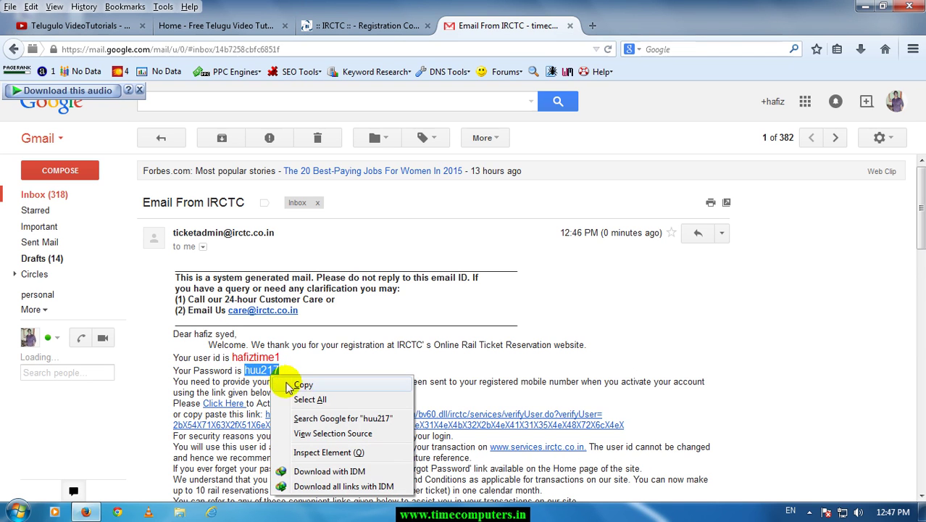
click(298, 389)
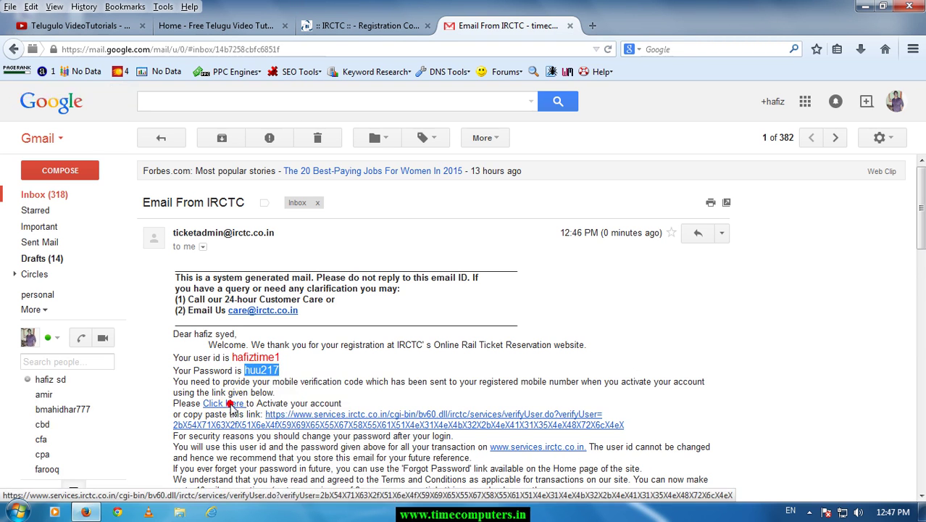
click(230, 404)
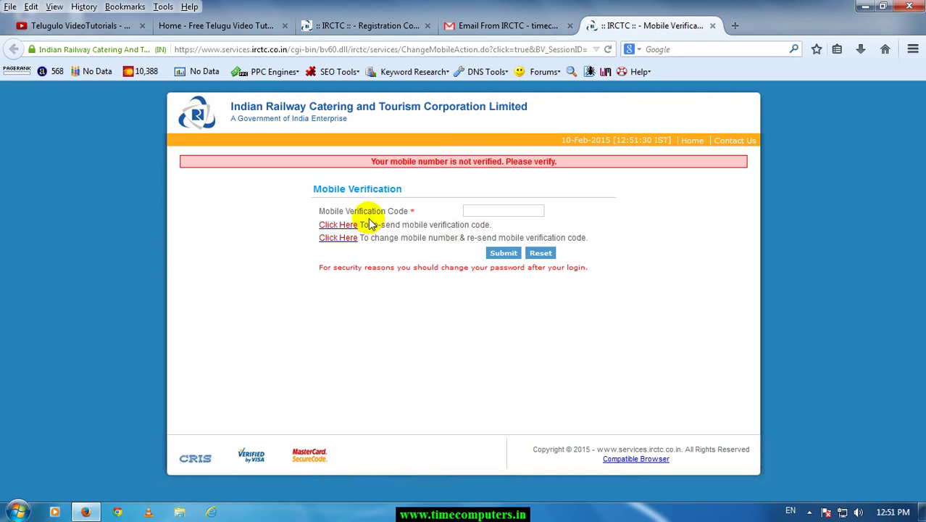
Click into the verification code field, then reopen the activation link from the IRCTC email.
drag(364, 210, 410, 215)
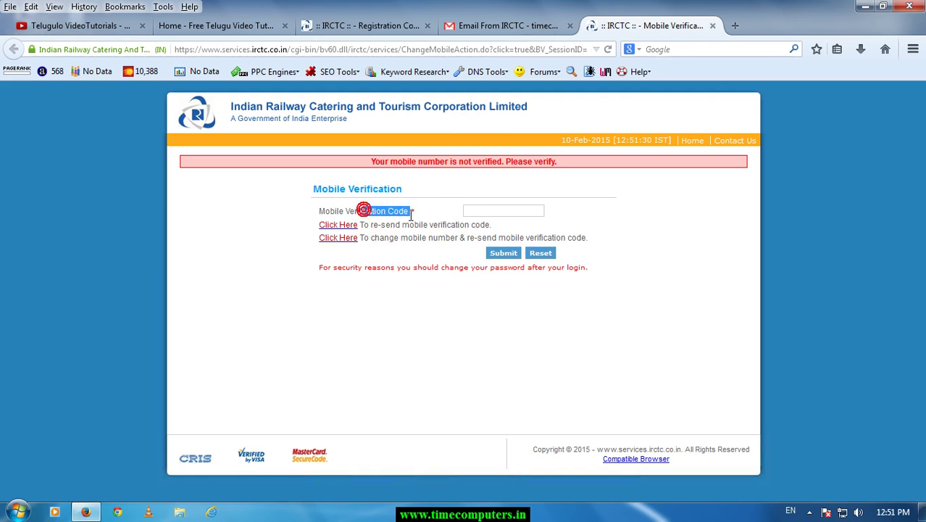
click(485, 210)
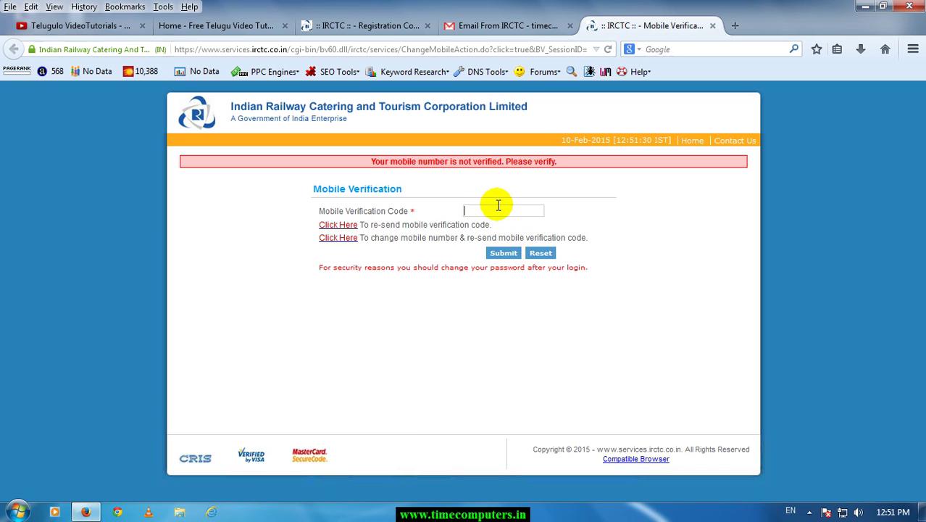
click(481, 26)
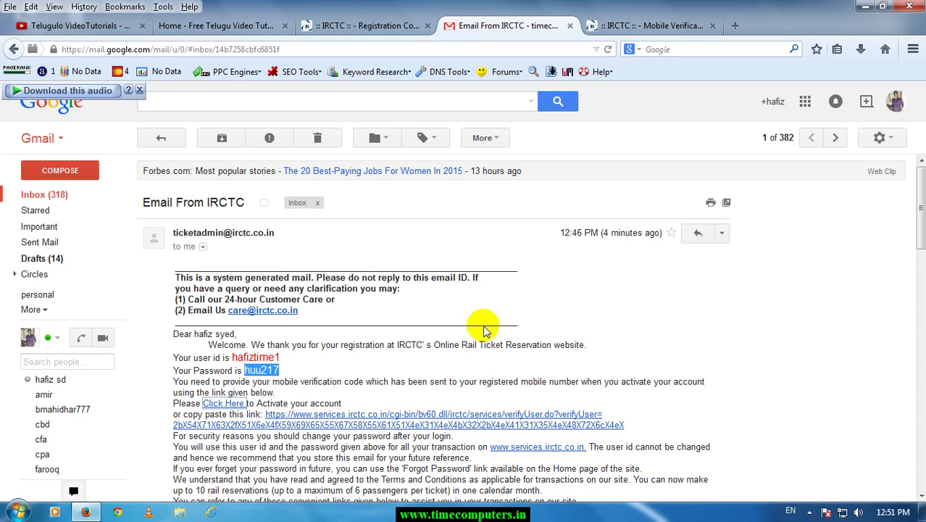
click(444, 422)
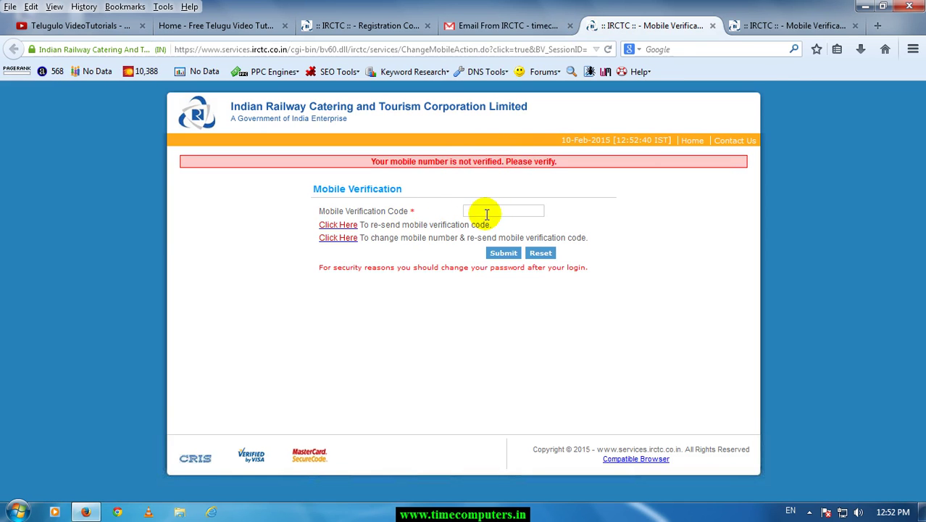
Close the duplicate tab, return to the Mobile Verification page and select its address.
click(856, 26)
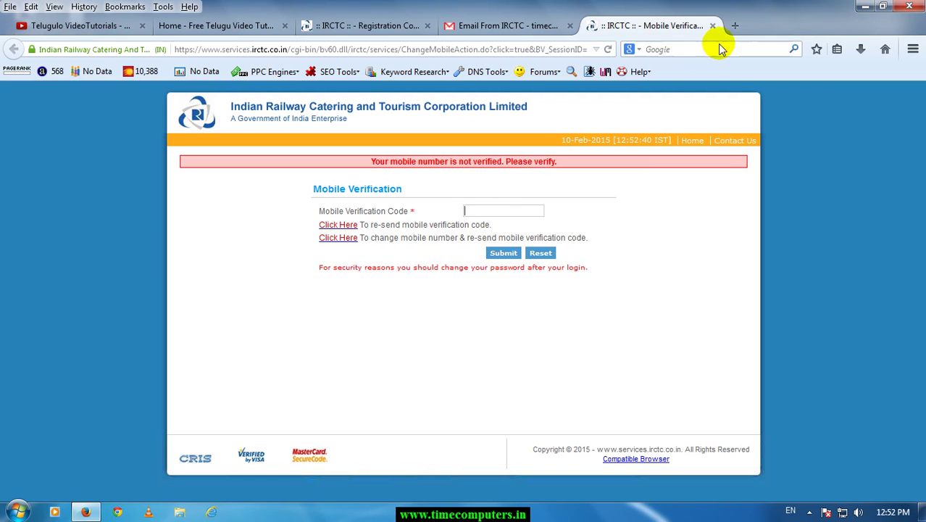
click(378, 25)
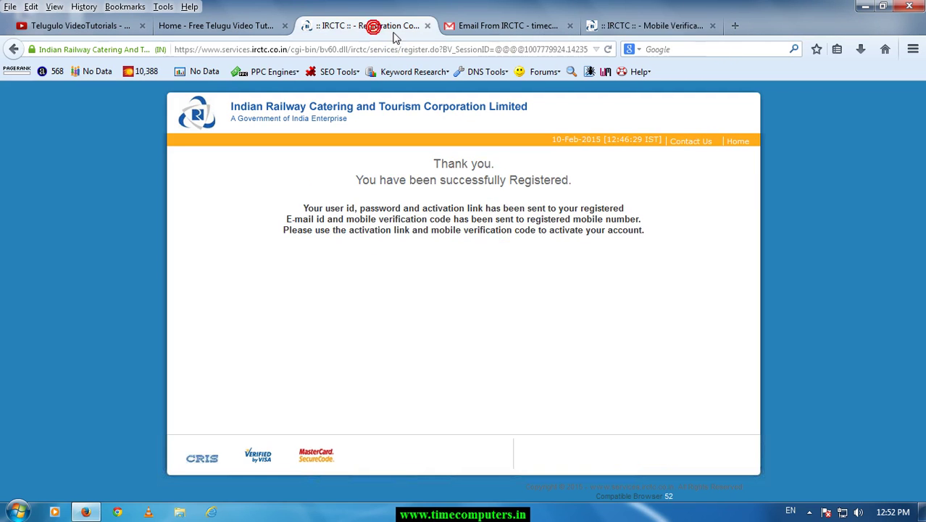
click(641, 25)
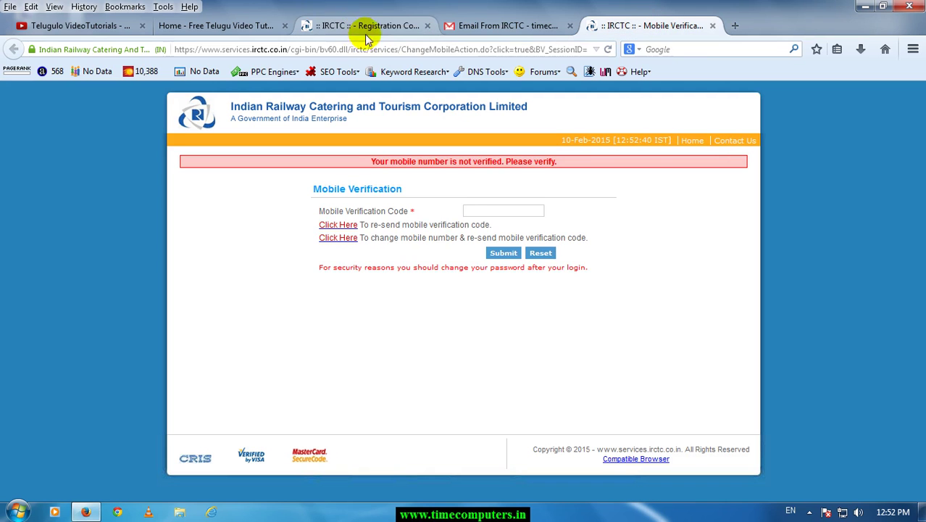
click(367, 48)
text(www.irctc.com)
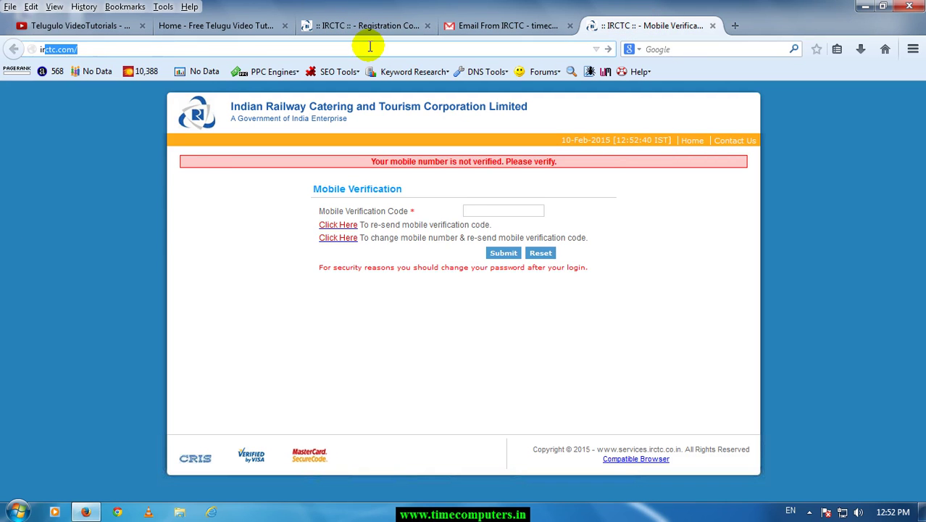
key(Return)
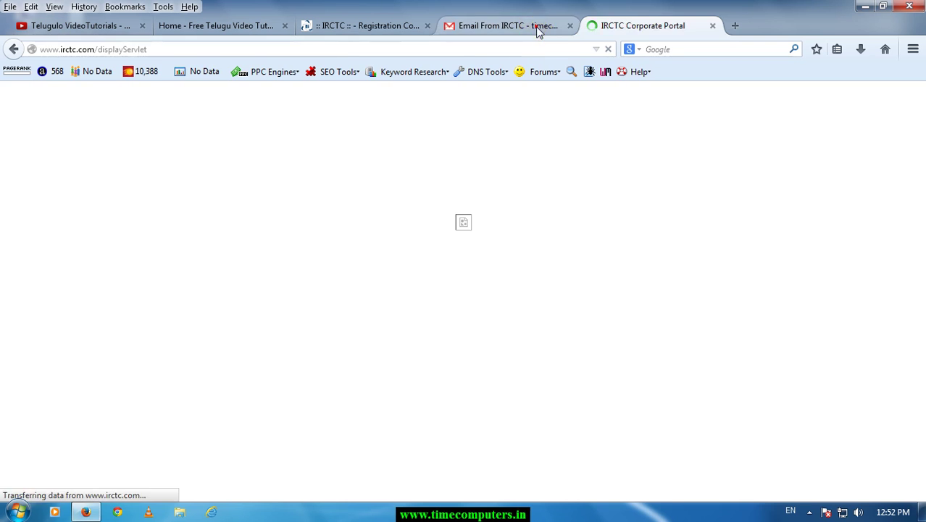
click(540, 29)
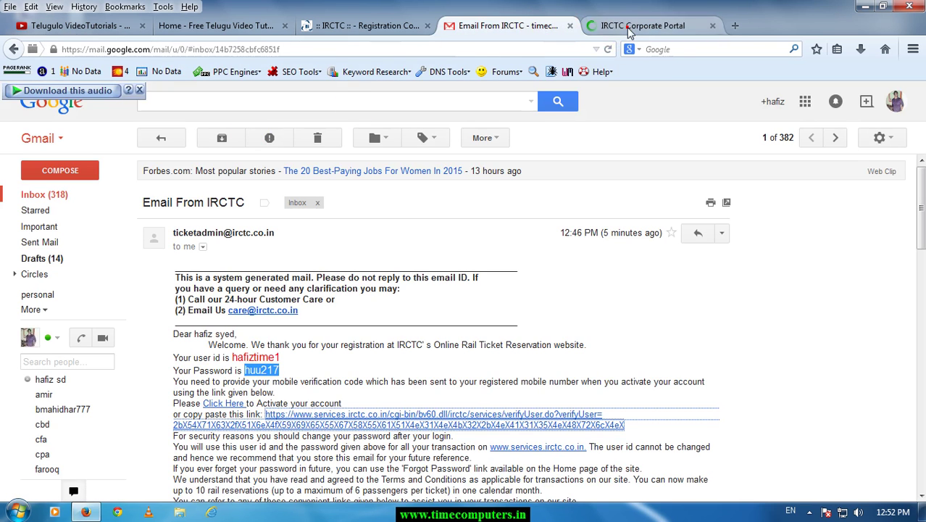
click(627, 27)
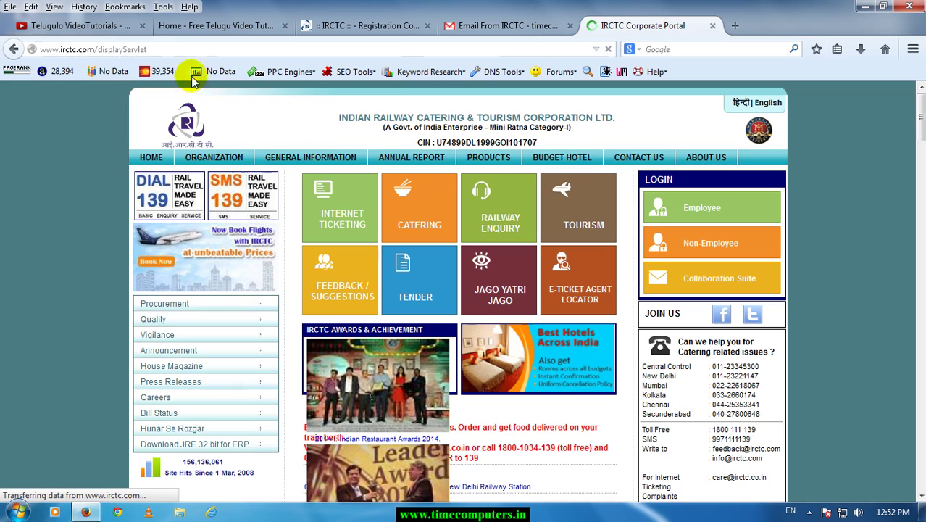
Replace the address with irctc.co.in and load the e-ticketing login page.
click(163, 49)
text(ir)
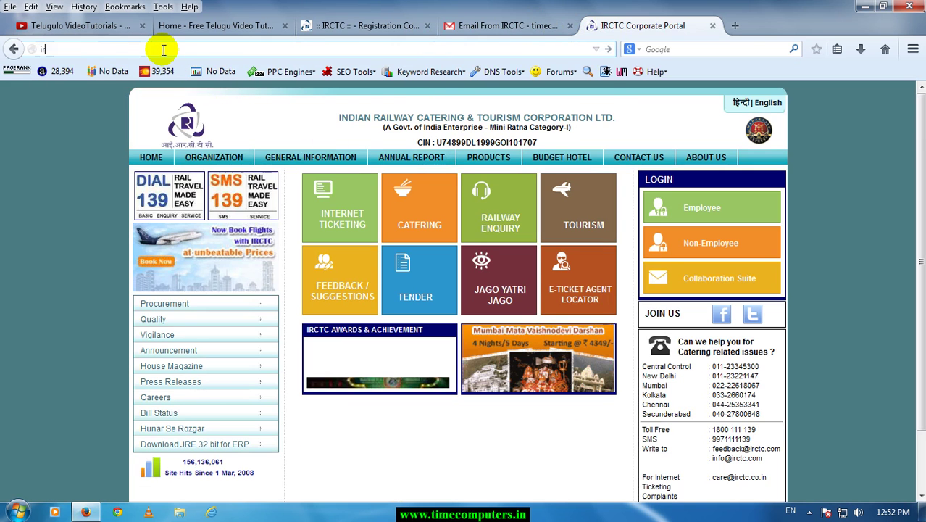
text(c)
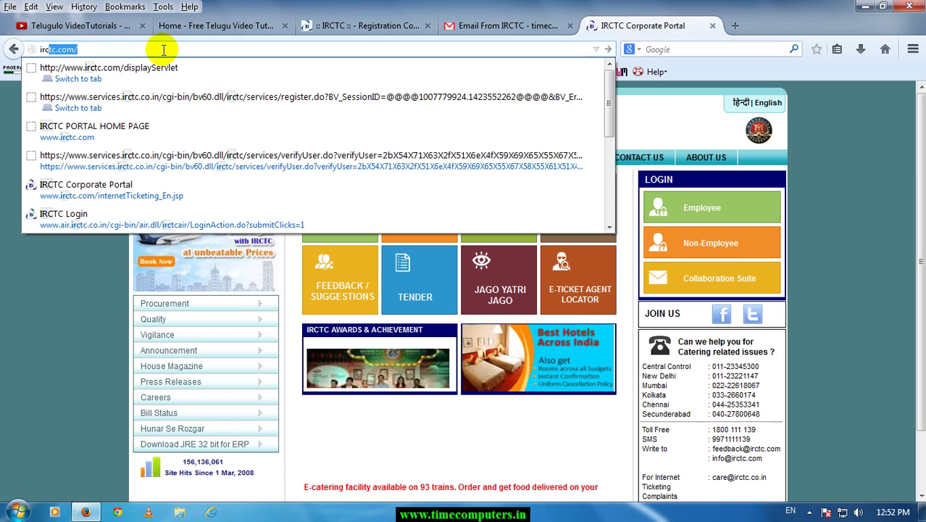
text(tc)
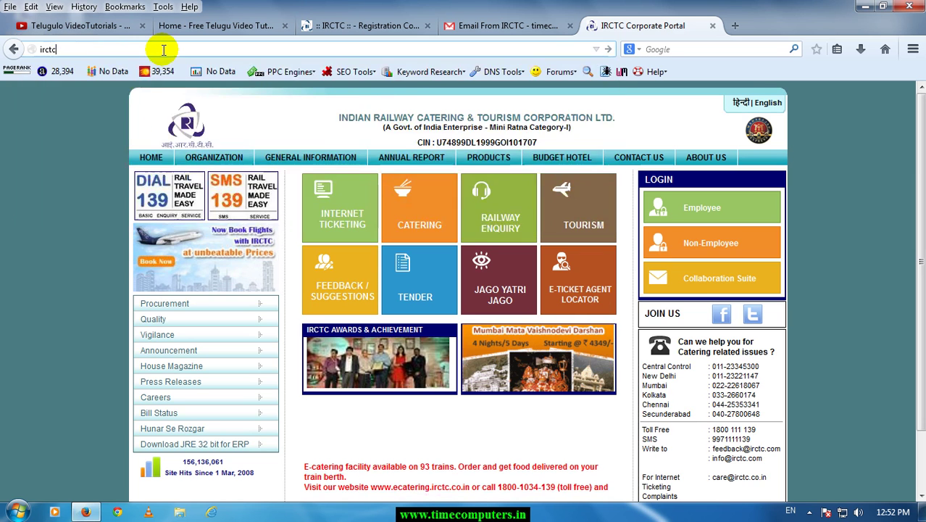
text(.co.in/)
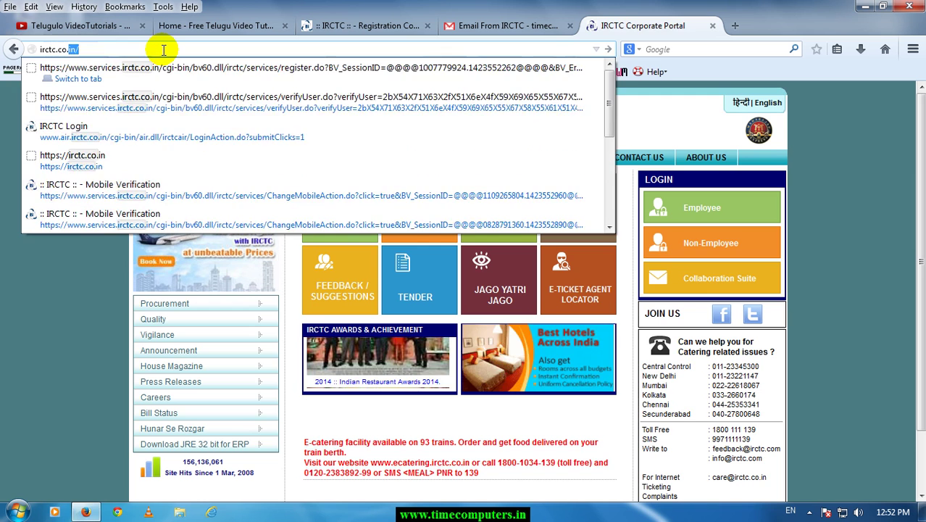
key(Return)
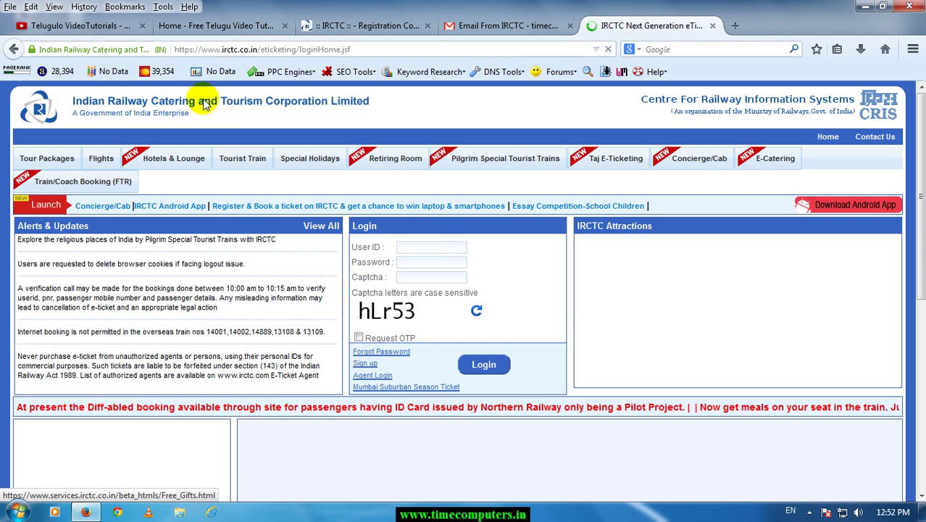
Enter the account's user ID, password and the displayed captcha, then submit the login.
click(430, 248)
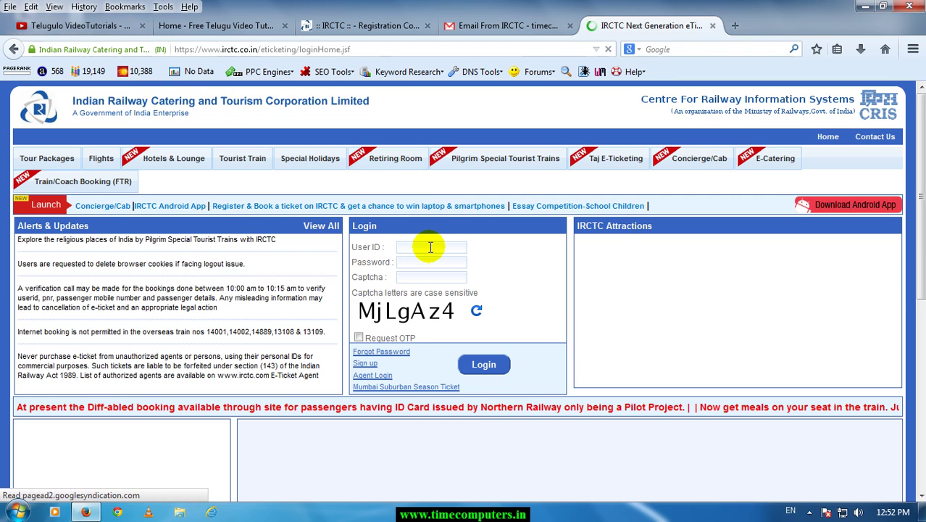
text(hafiz)
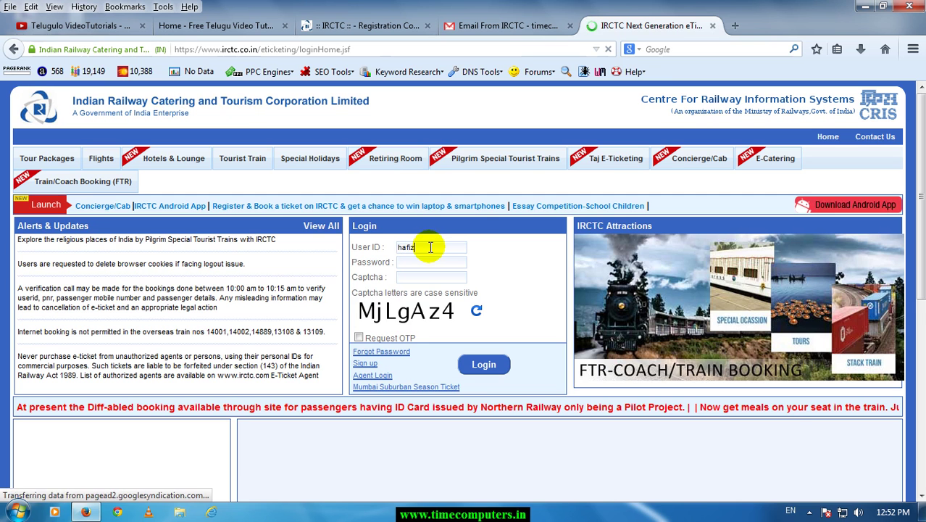
text(time)
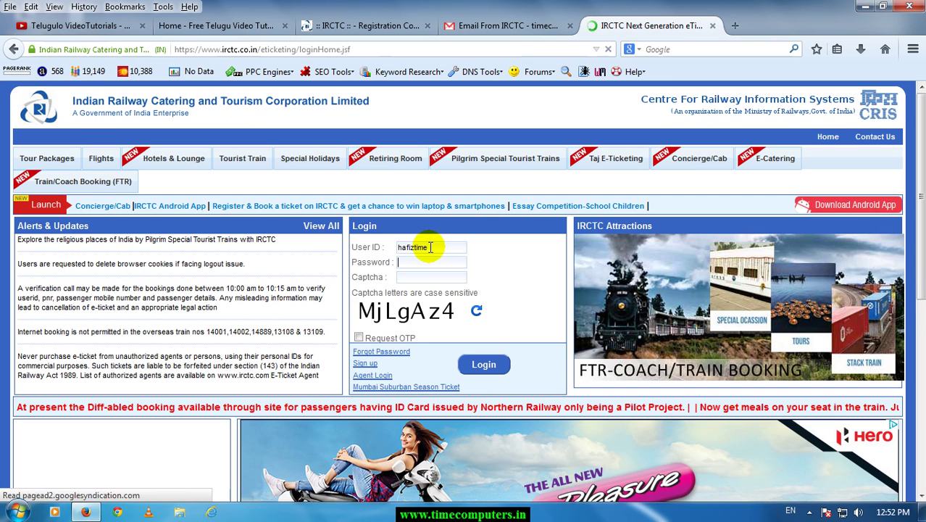
key(Tab)
text(••••••)
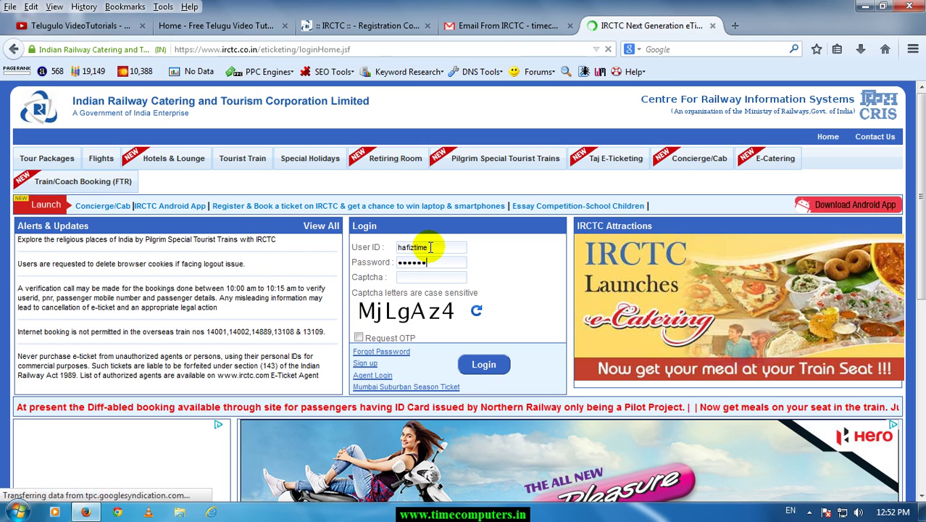
key(Tab)
text(M)
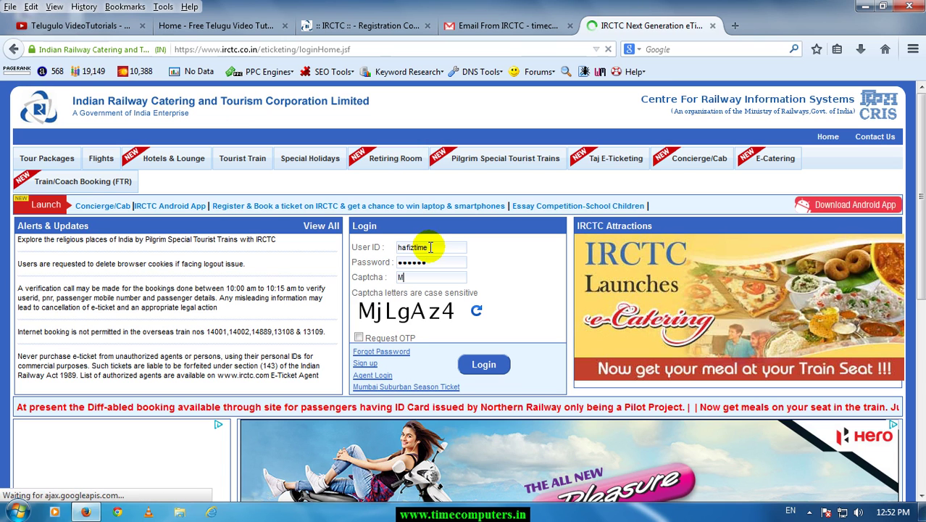
text(jL)
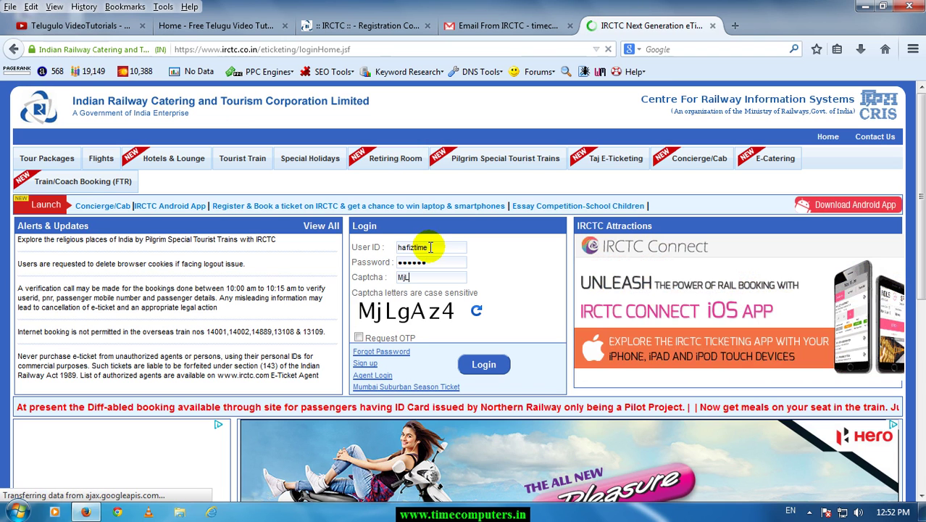
text(gA)
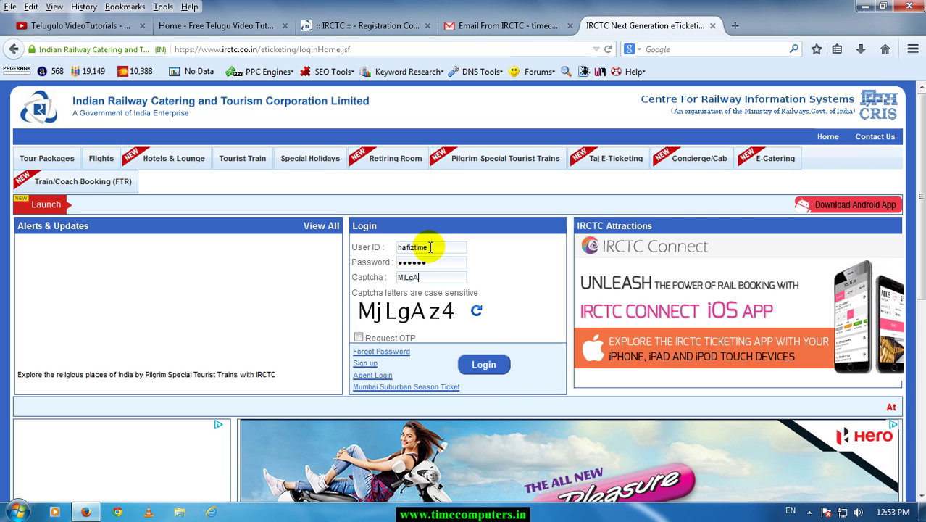
text(z4)
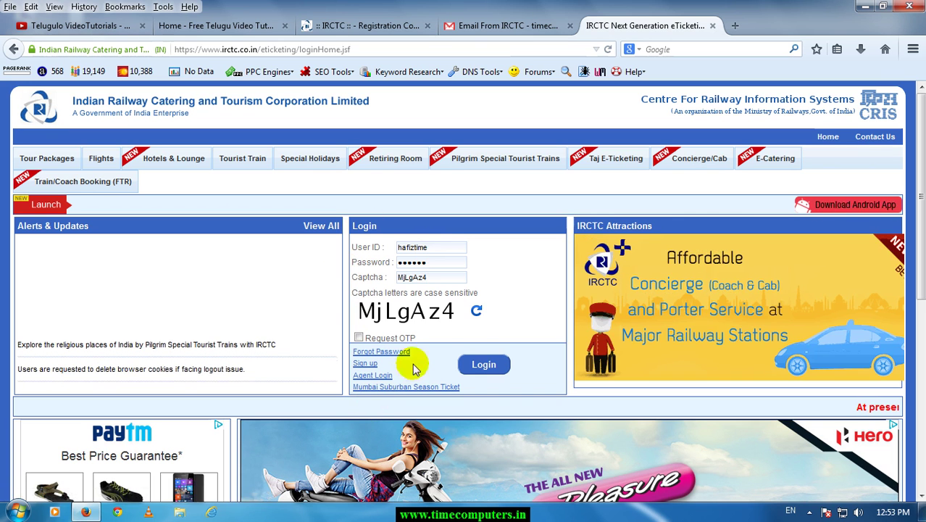
click(482, 365)
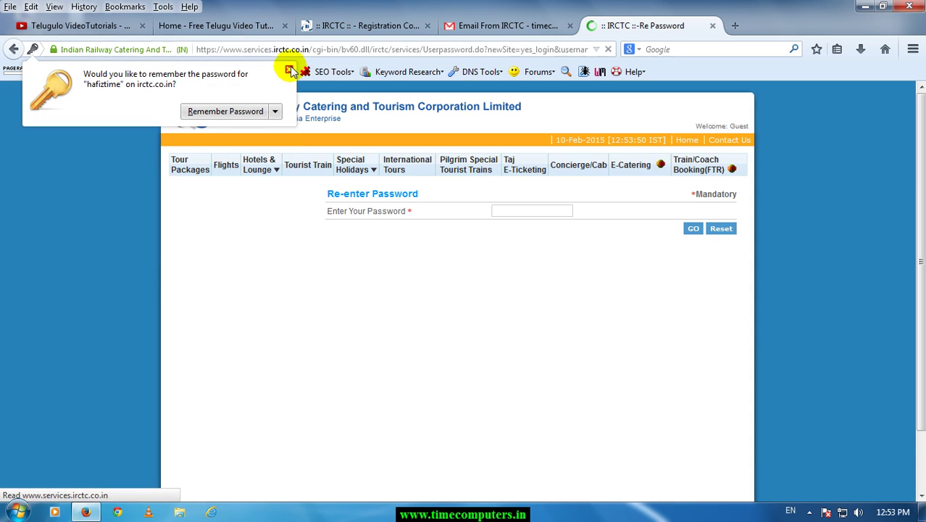
Dismiss the save-password prompt and retry the password form, acknowledging the missing-password warning.
click(288, 70)
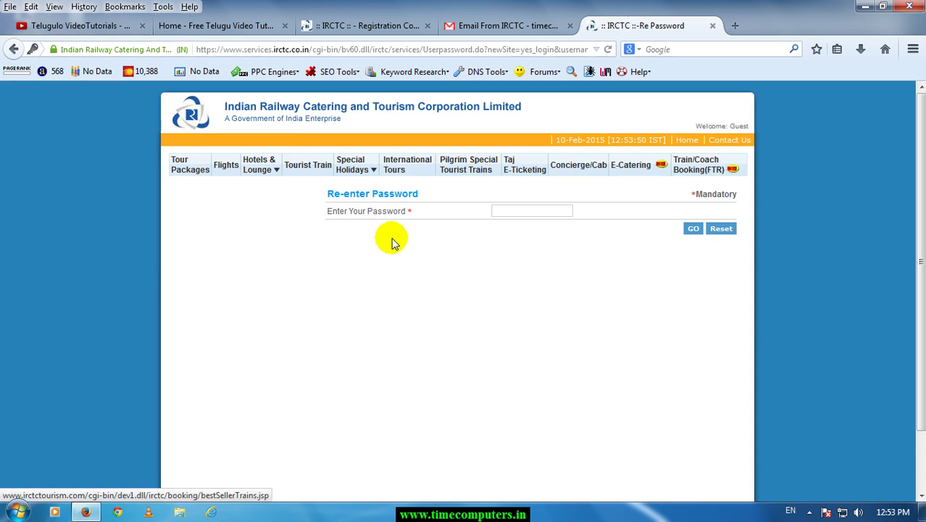
click(515, 211)
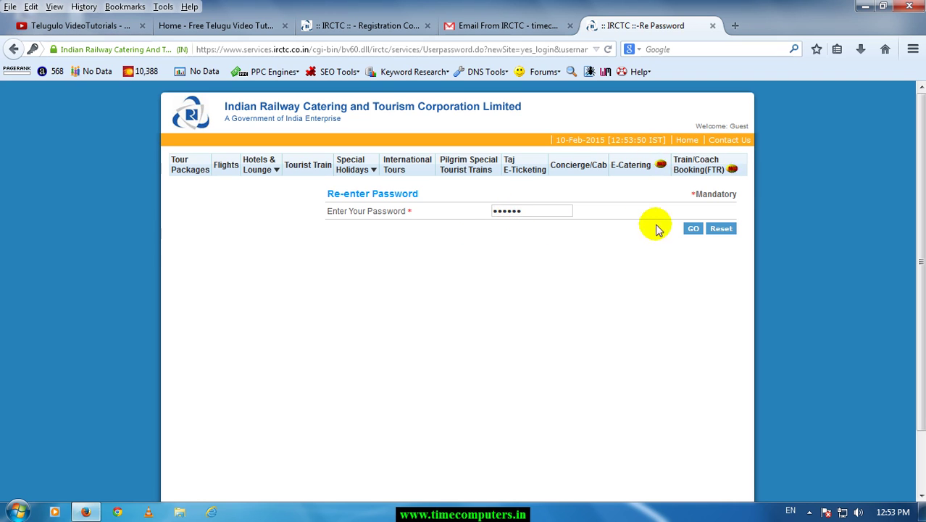
click(691, 229)
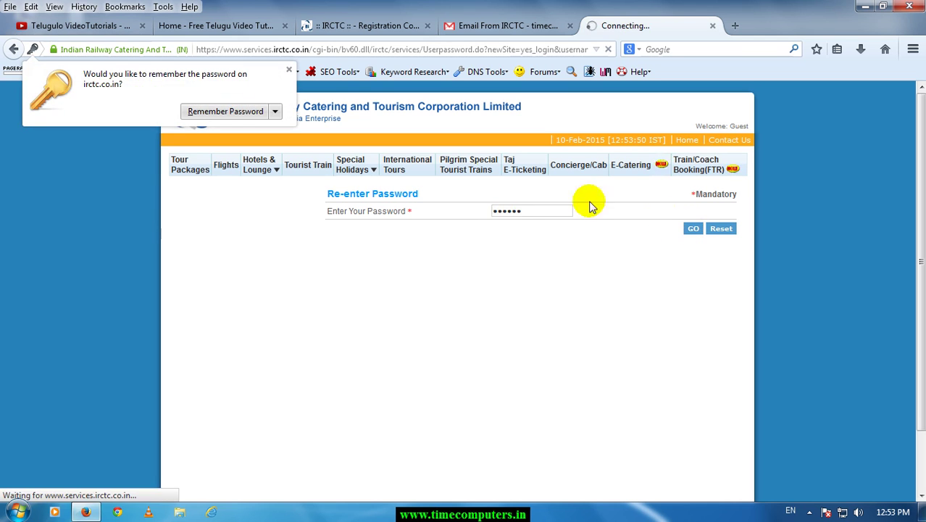
click(288, 70)
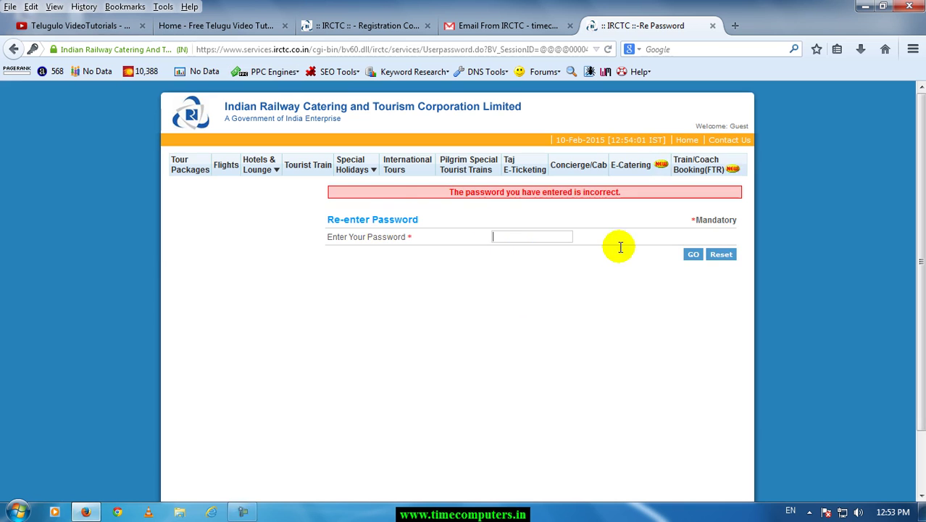
click(722, 255)
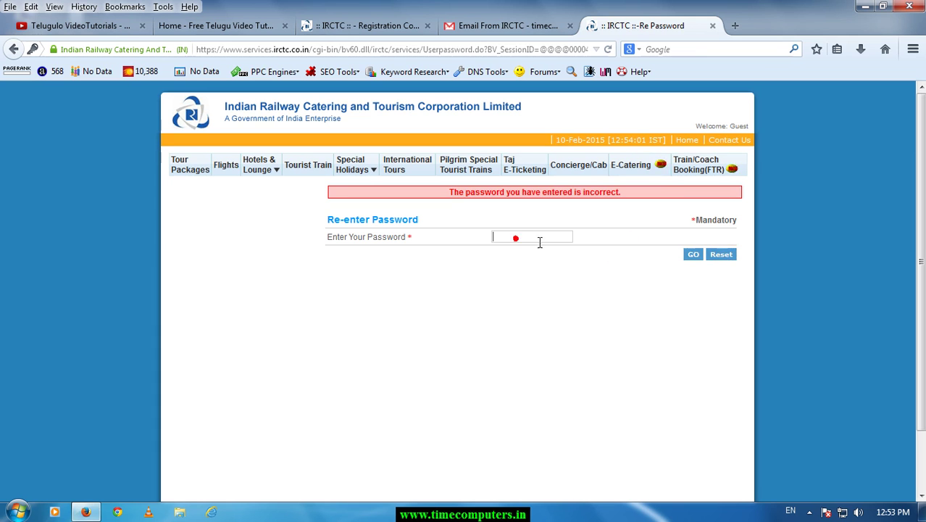
click(694, 255)
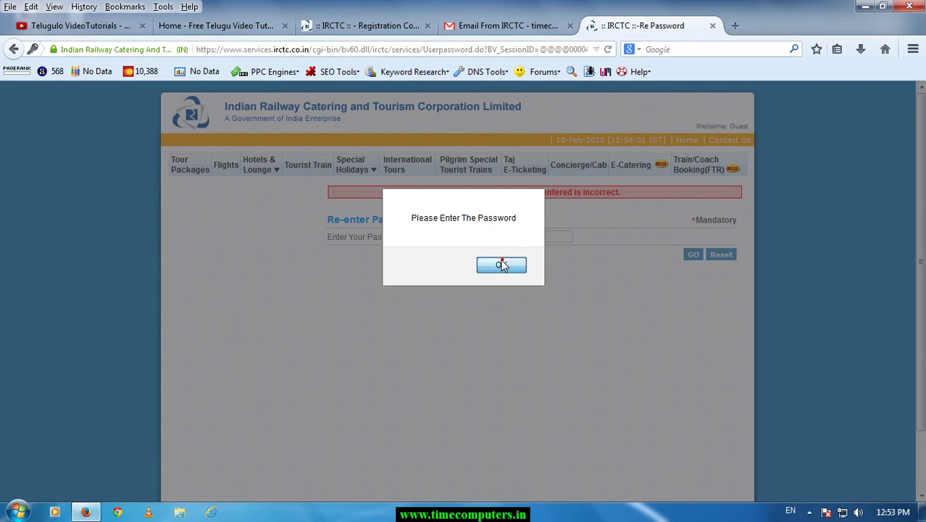
click(502, 259)
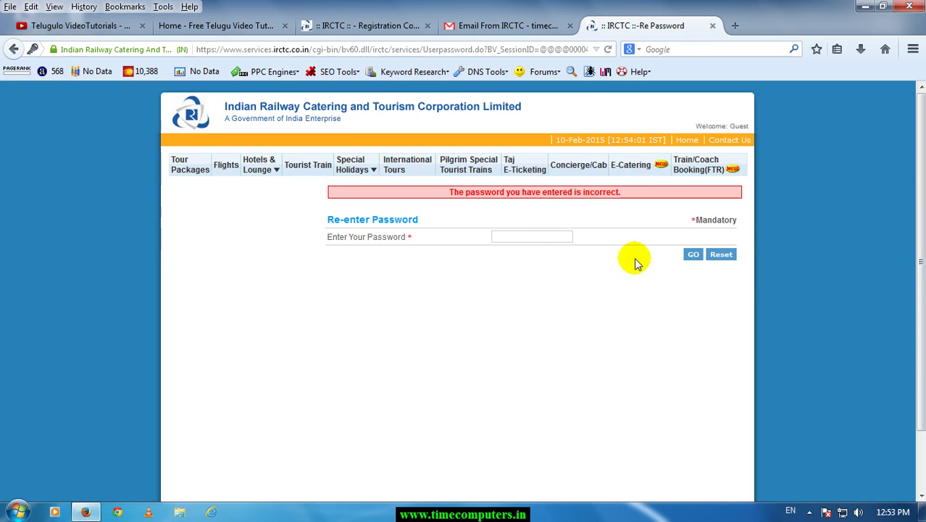
Retype the password, clear it again, and go back to the IRCTC home page.
click(542, 241)
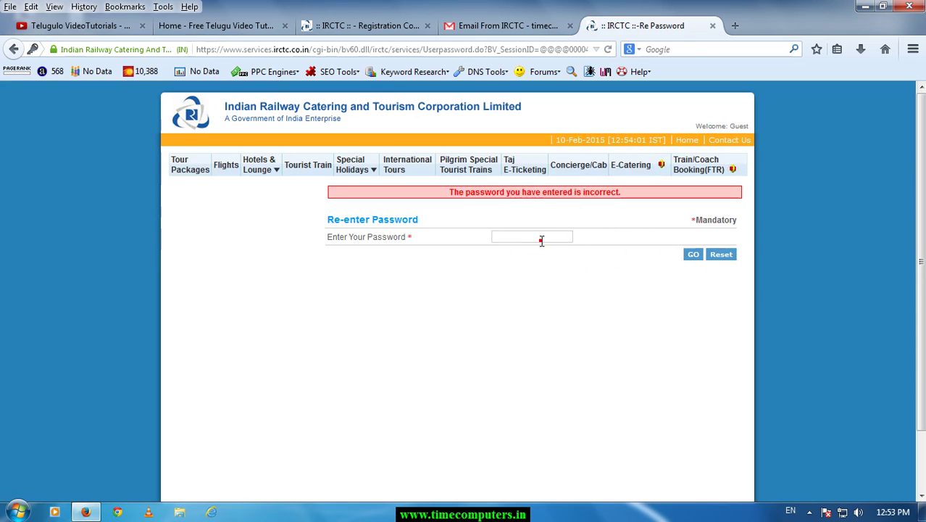
text(**********)
click(722, 254)
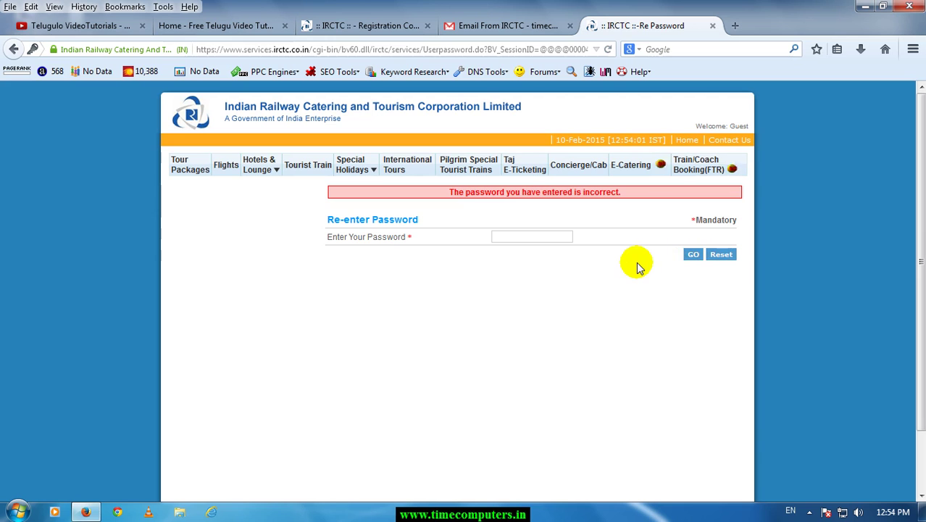
click(415, 50)
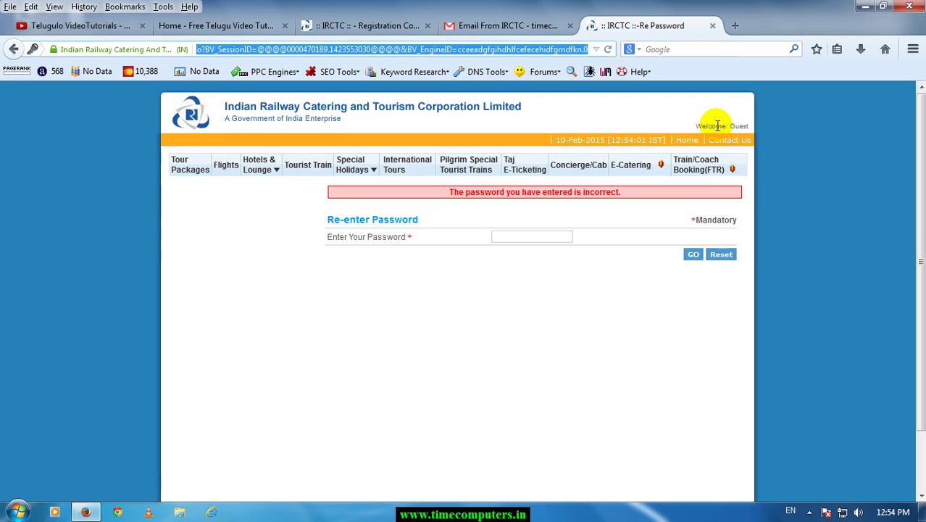
click(686, 140)
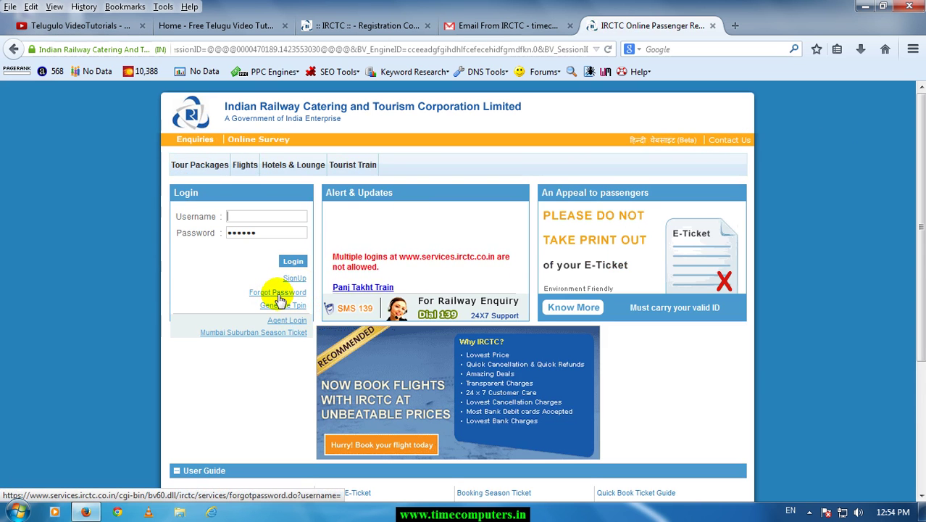
Request a forgotten-password reset, then open the login page and enter the account's user ID.
click(279, 296)
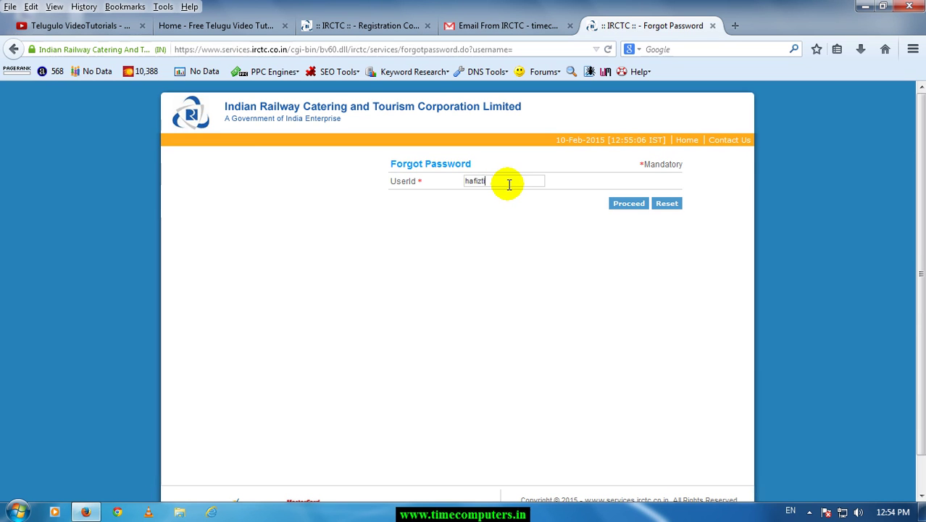
click(629, 204)
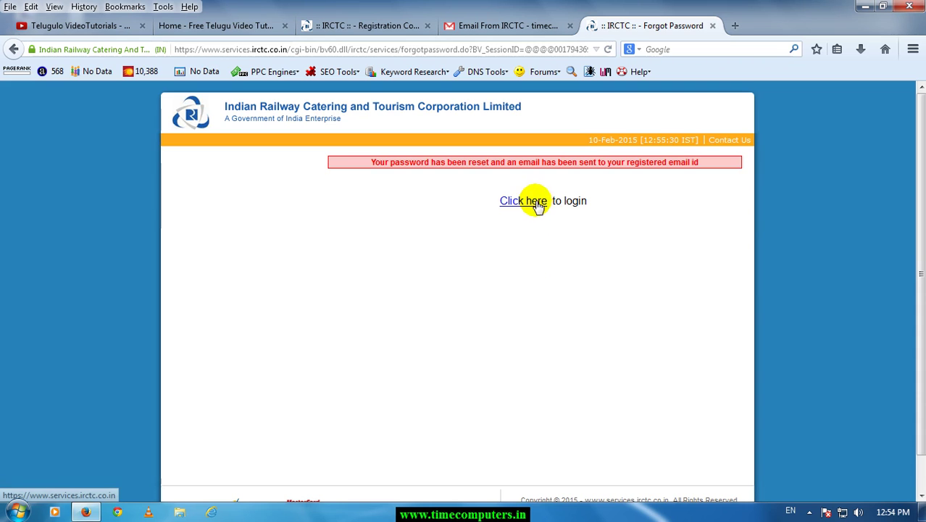
click(535, 203)
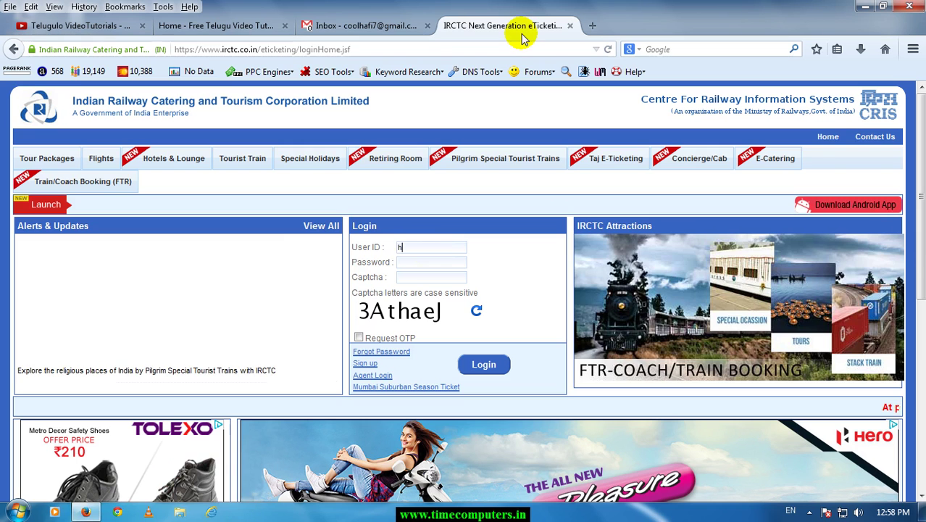
text(afizsd)
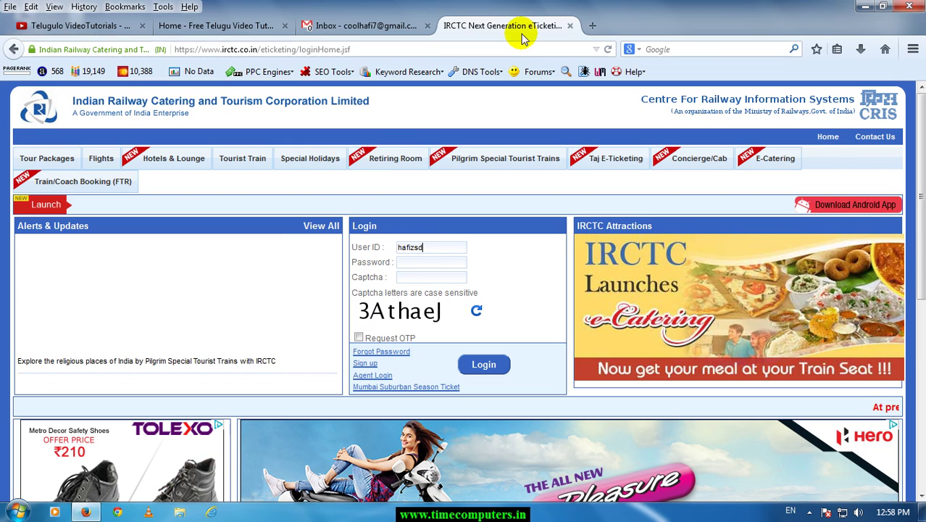
text(•)
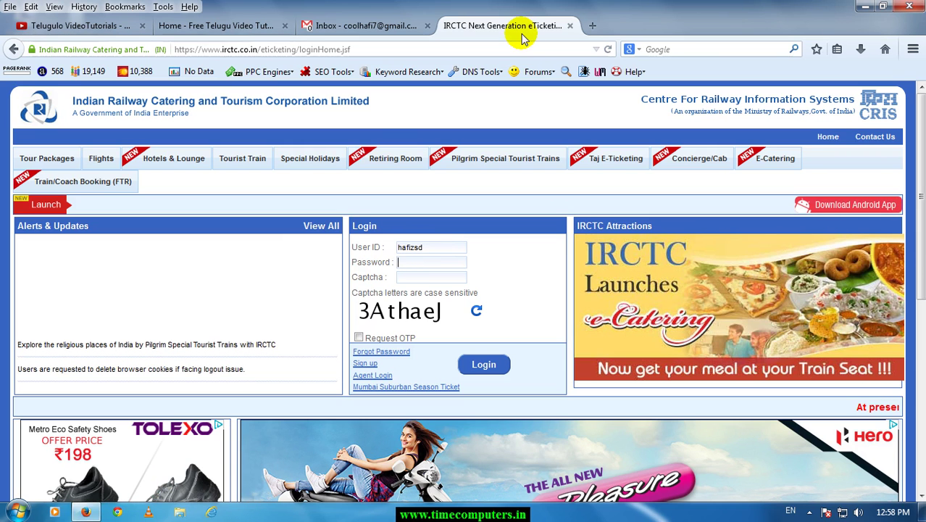
text(•)
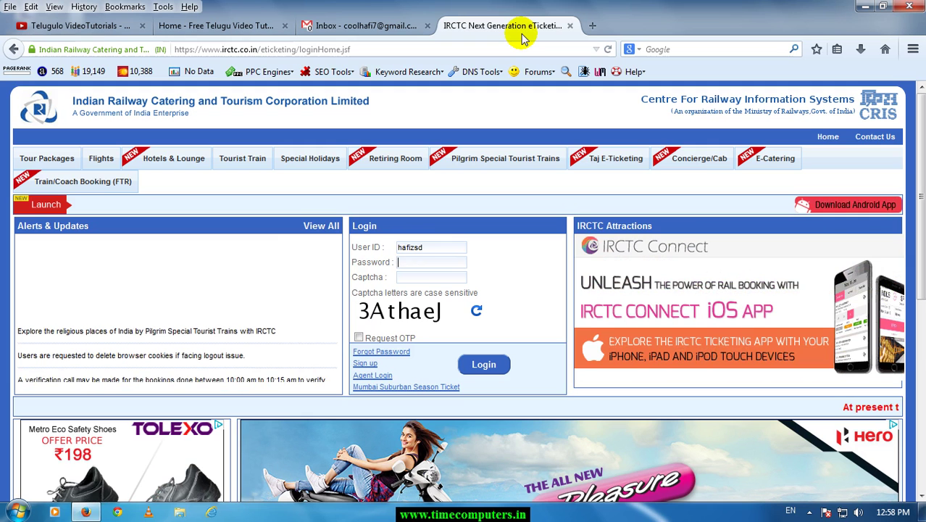
text(••••••)
Enter the captcha and submit, dismissing the remember-password popup and the Invalid Captcha error.
key(Tab)
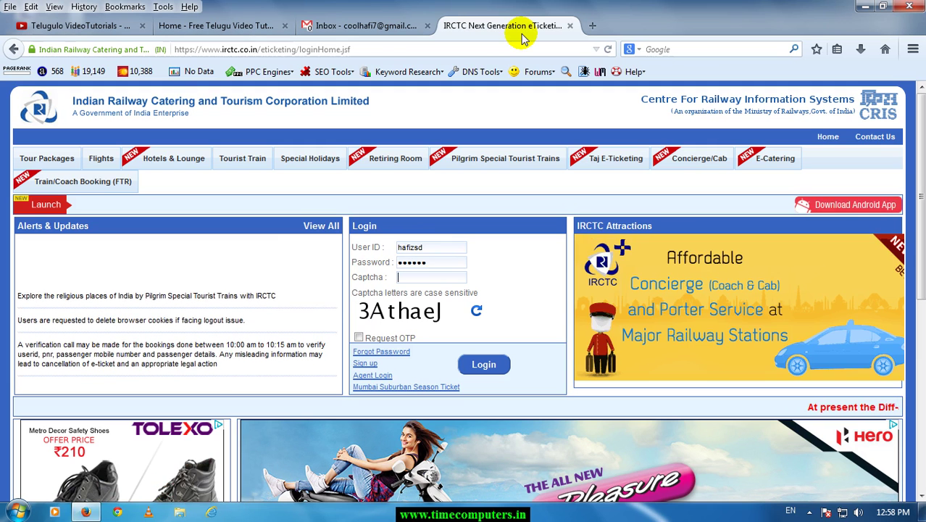
text(3Ath)
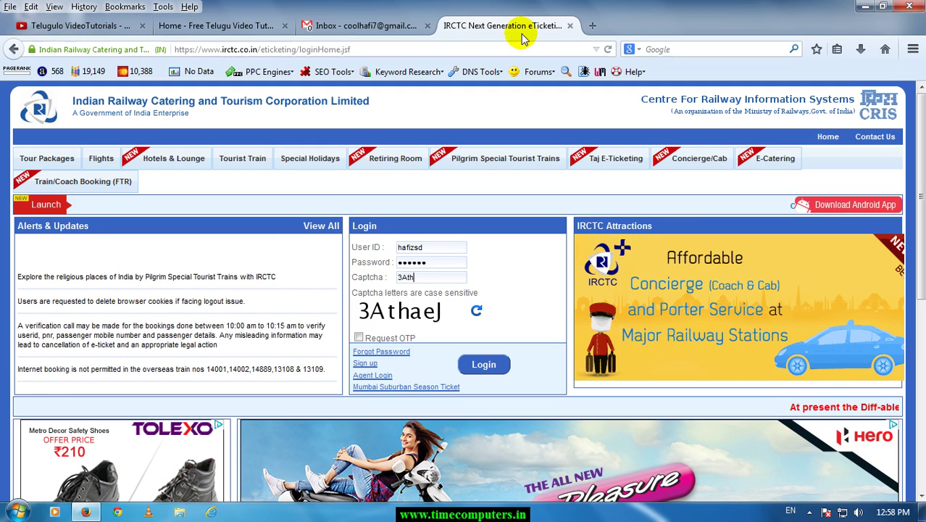
text(aej)
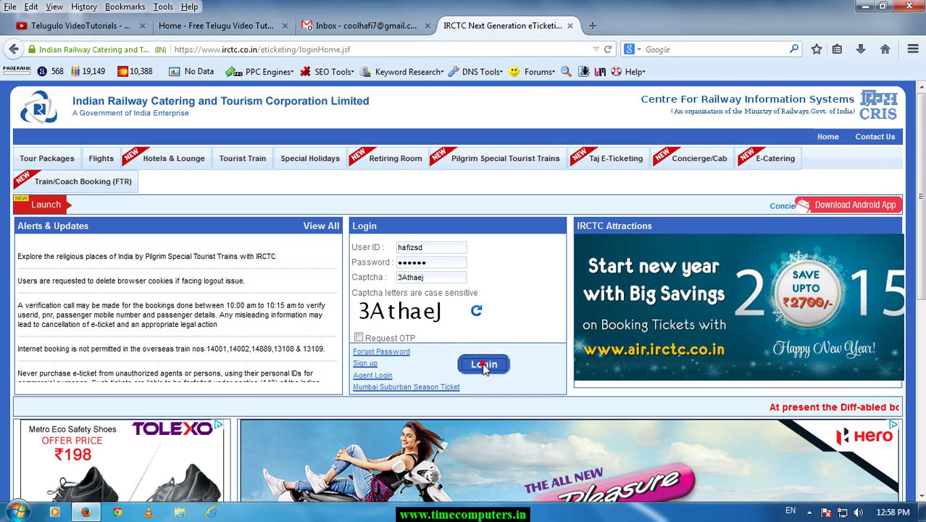
click(482, 363)
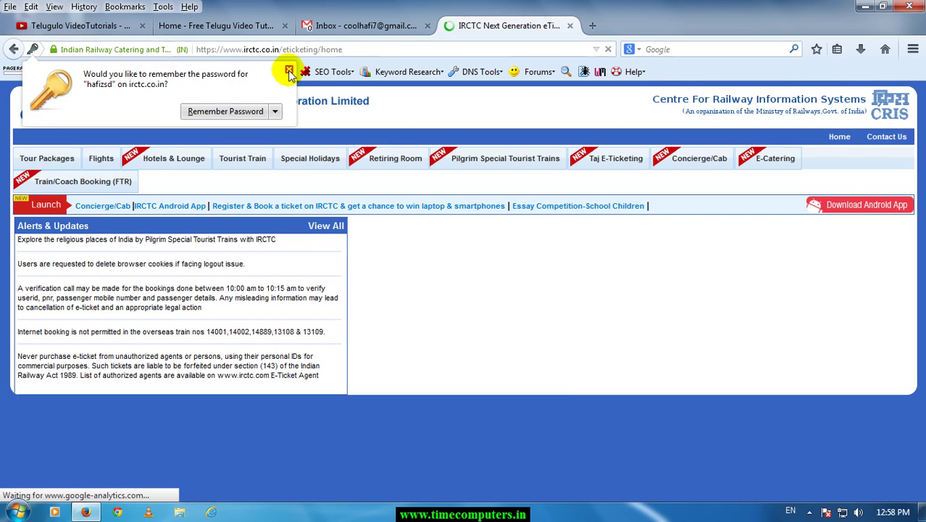
click(288, 72)
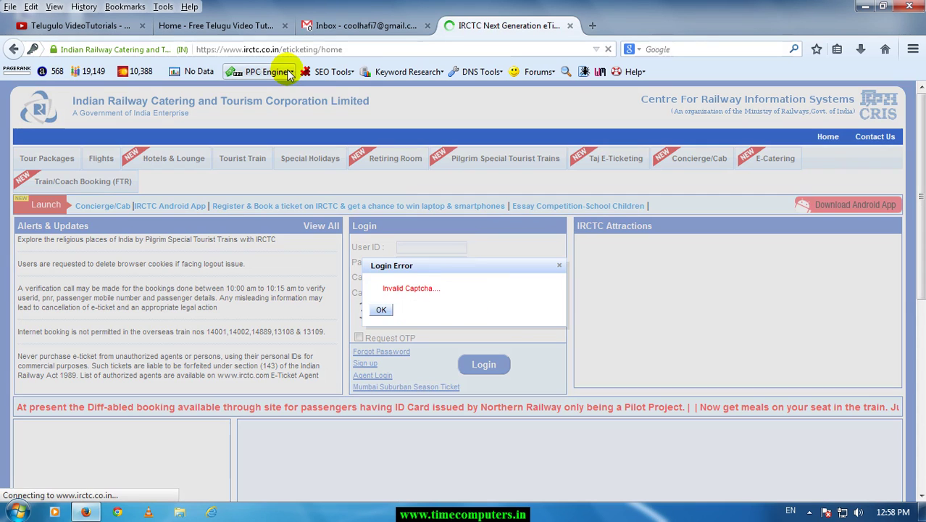
click(382, 310)
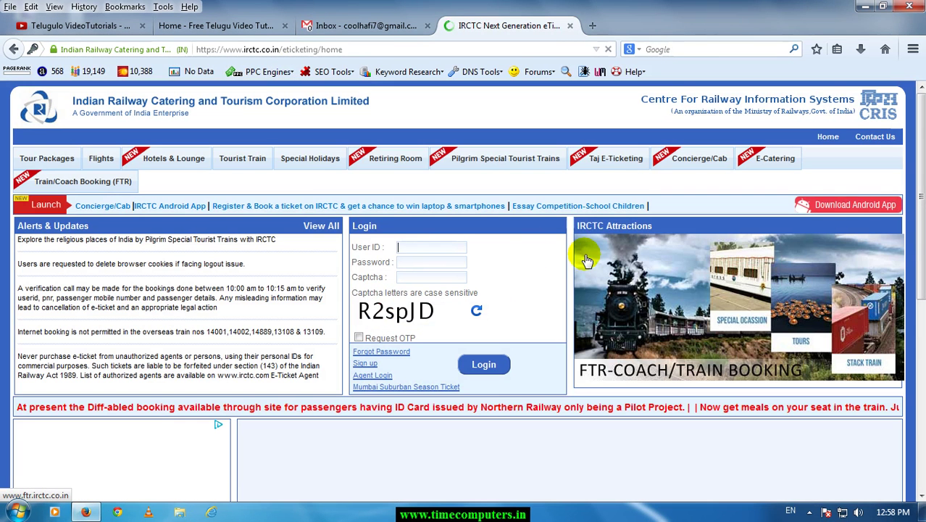
Retype the user ID, corrected password and new captcha, and log in successfully.
text(hafizsd)
key(Tab)
text(a)
text(•••••)
key(BackSpace)
key(BackSpace)
key(BackSpace)
key(BackSpace)
key(BackSpace)
key(BackSpace)
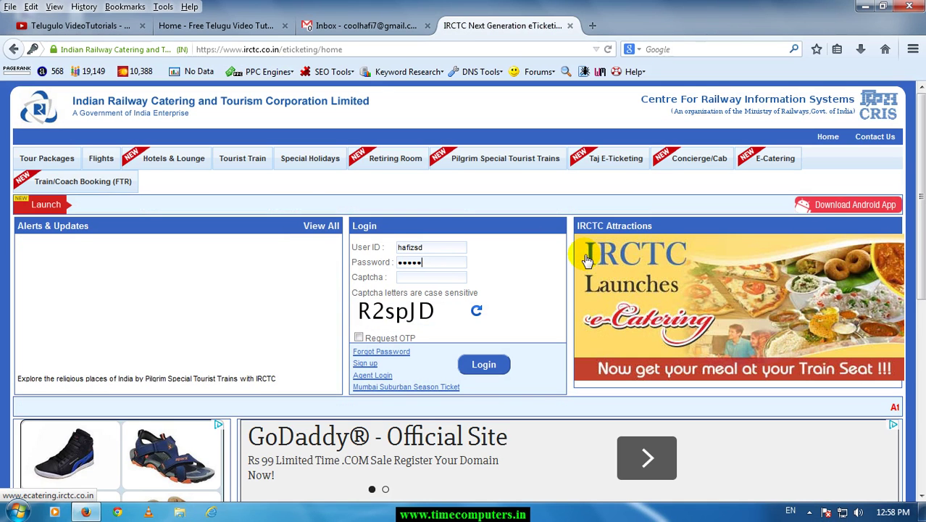
text(••••••)
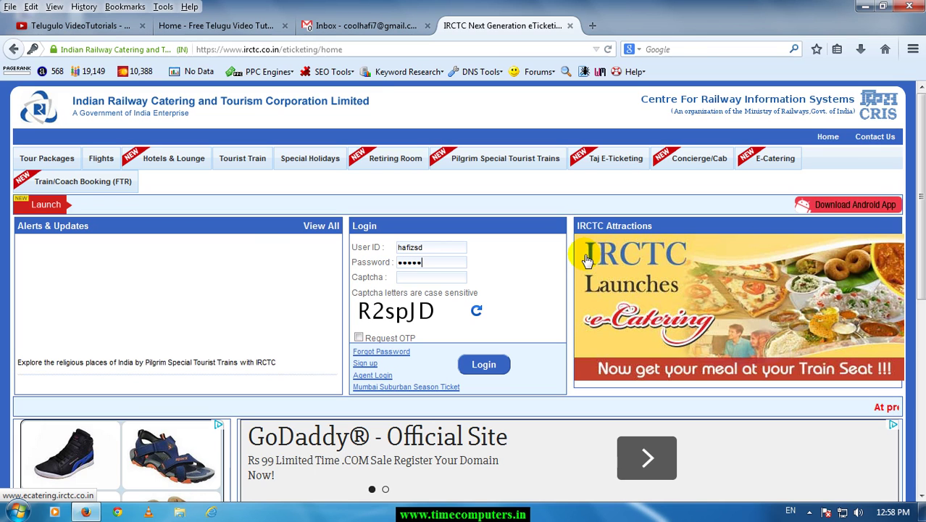
key(Tab)
text(R2)
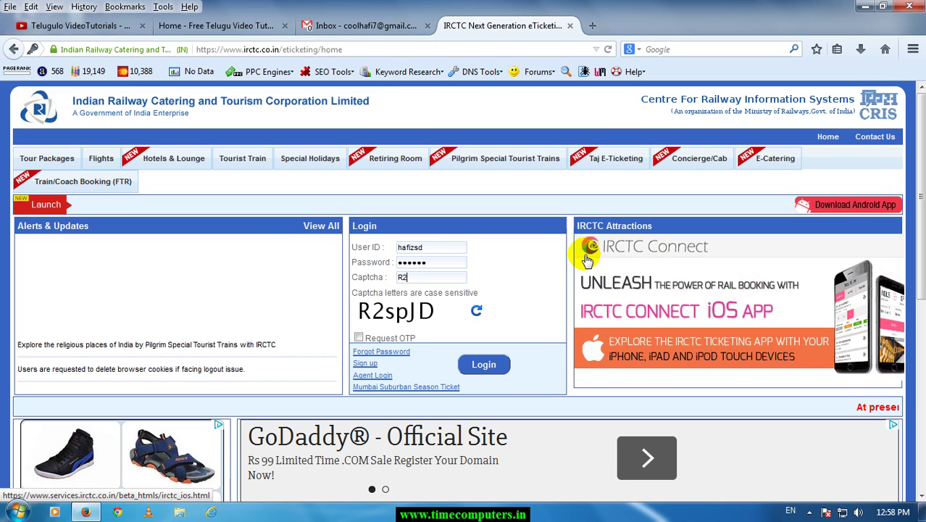
text(spJD)
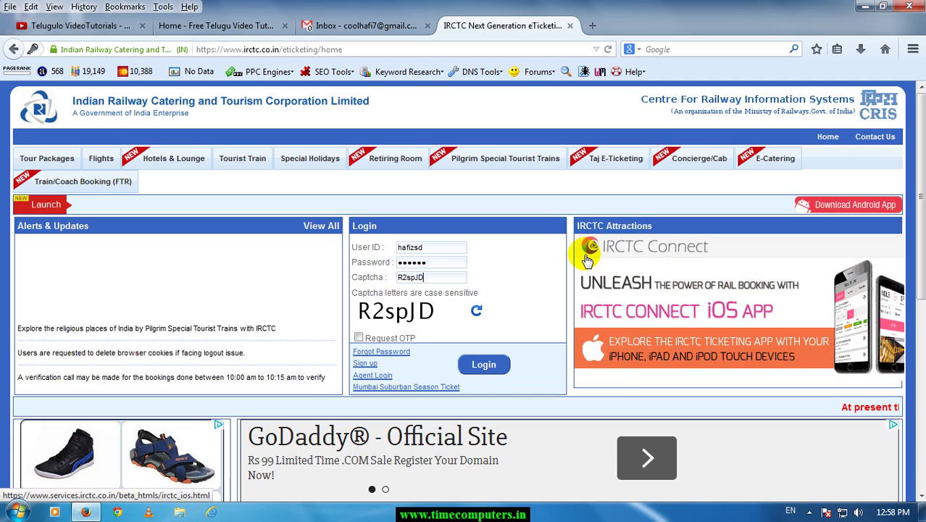
click(504, 368)
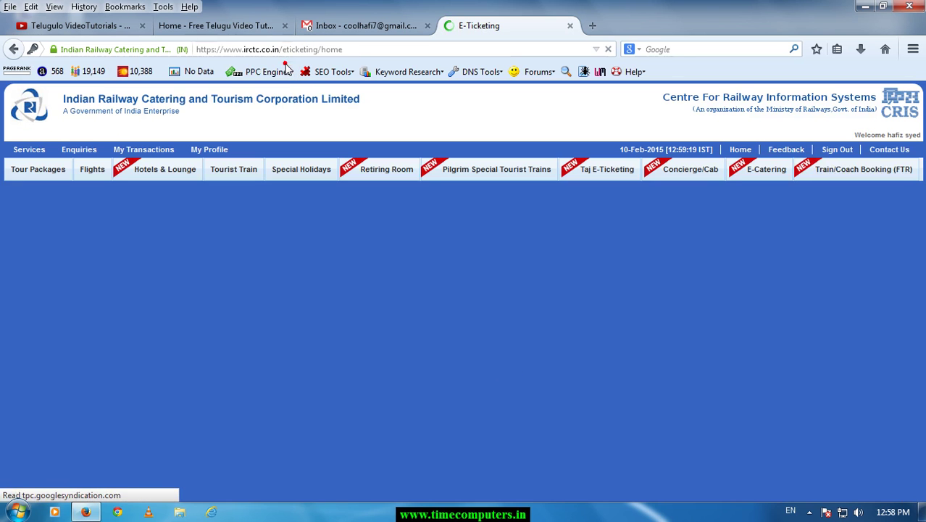
click(285, 64)
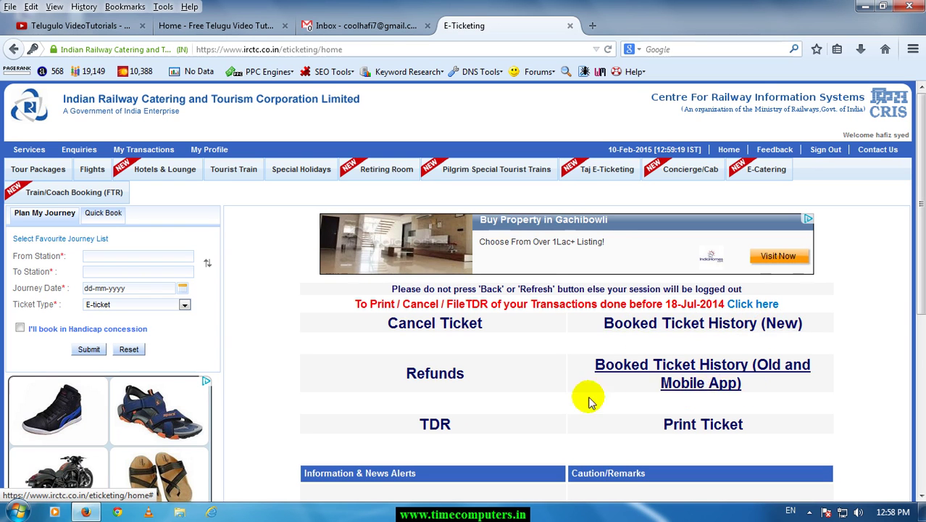
Set From station to PEDDAPALLI - PDPL and To station to HYDERABAD DECAN - HYB.
click(110, 257)
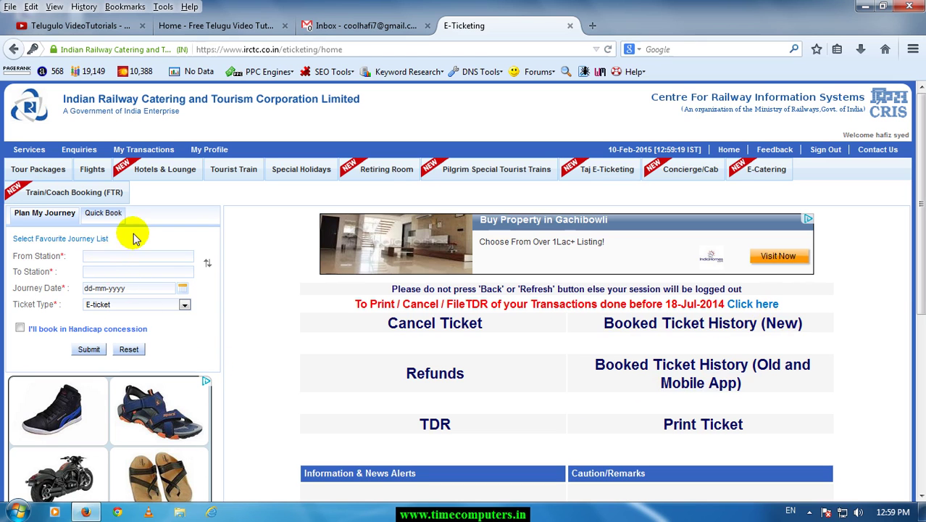
drag(25, 256, 55, 259)
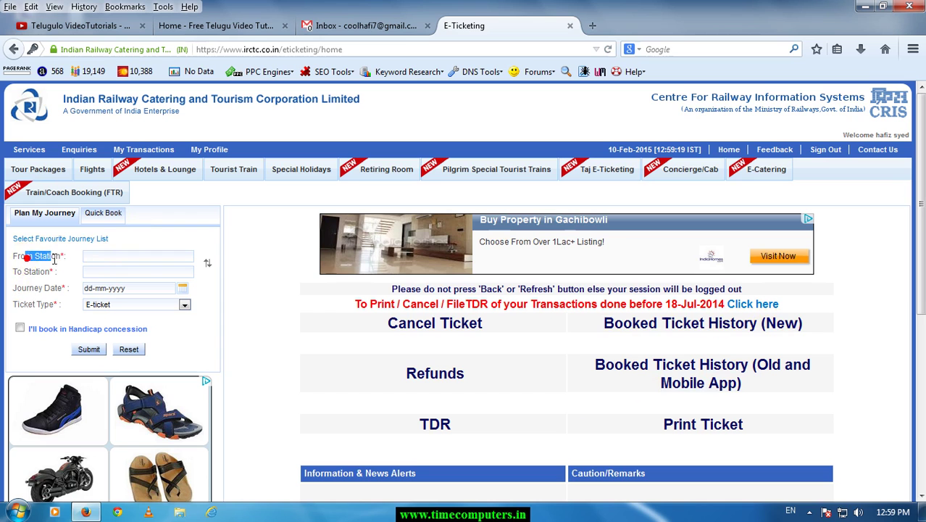
click(101, 258)
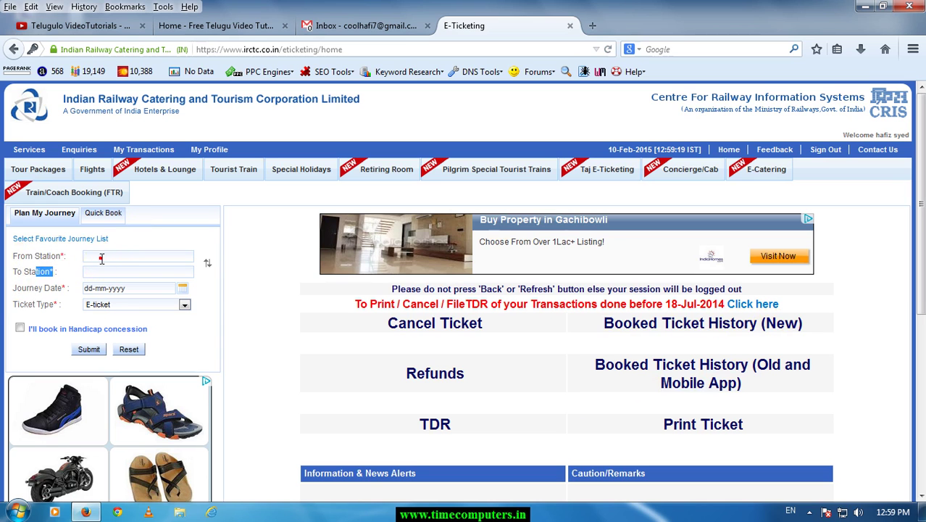
text(pedda)
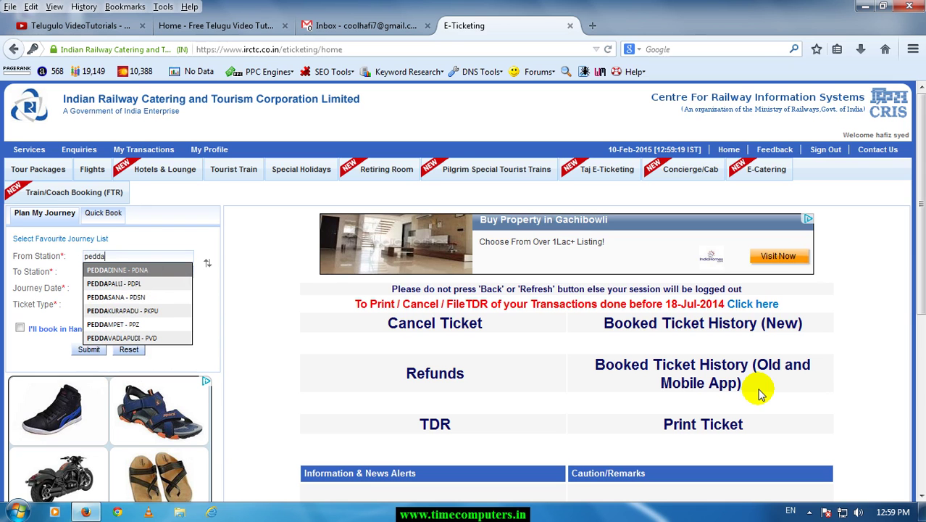
click(133, 287)
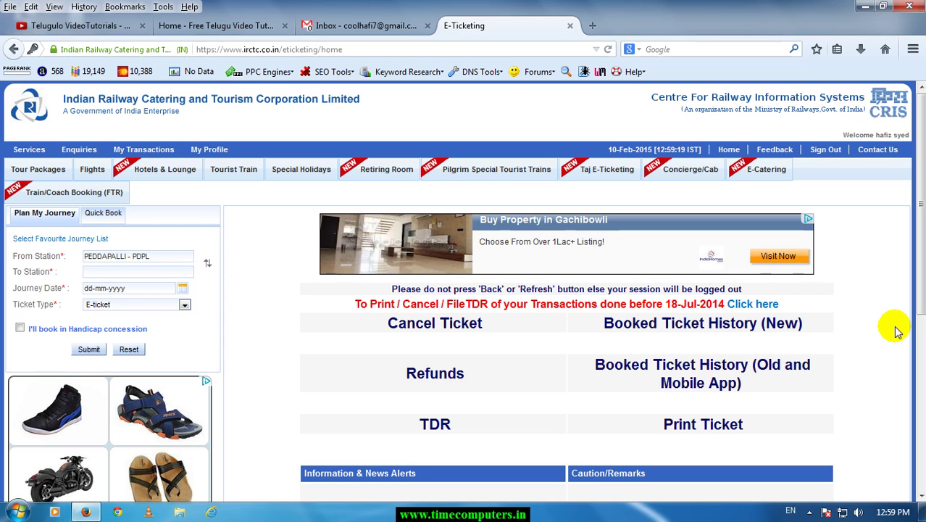
text(kaji)
key(BackSpace)
key(BackSpace)
key(BackSpace)
text(haj)
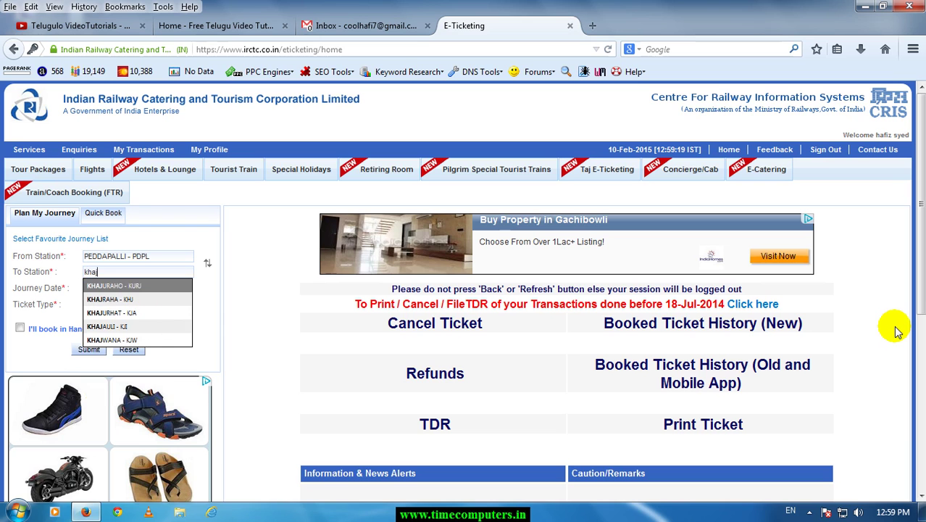
text(i)
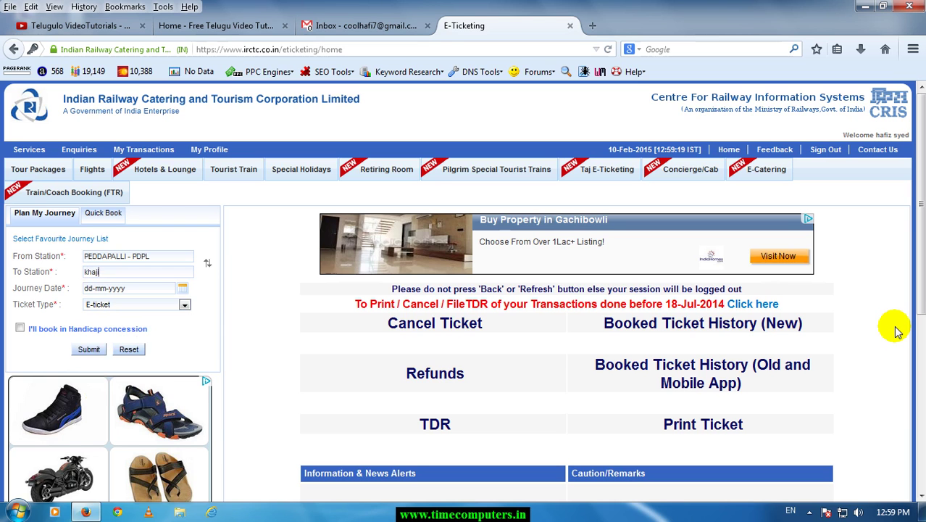
key(BackSpace)
key(BackSpace)
key(BackSpace)
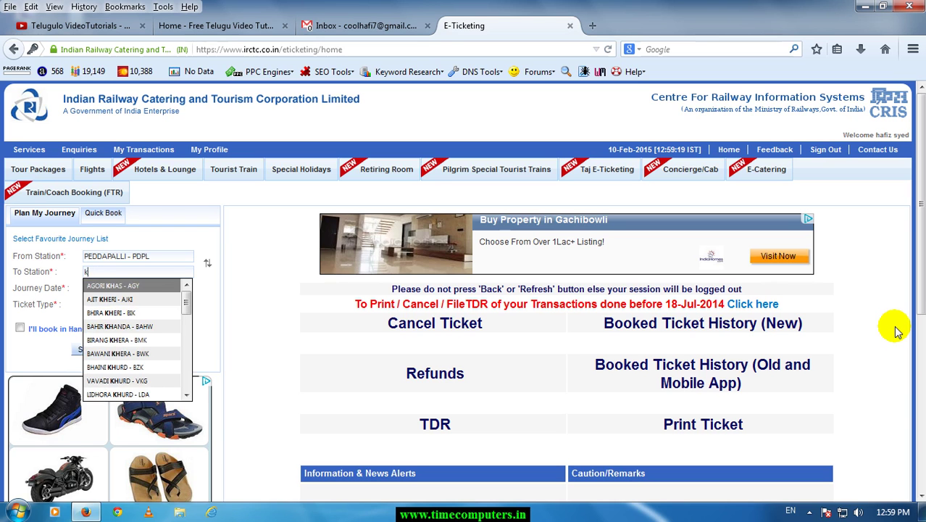
key(BackSpace)
text(hy)
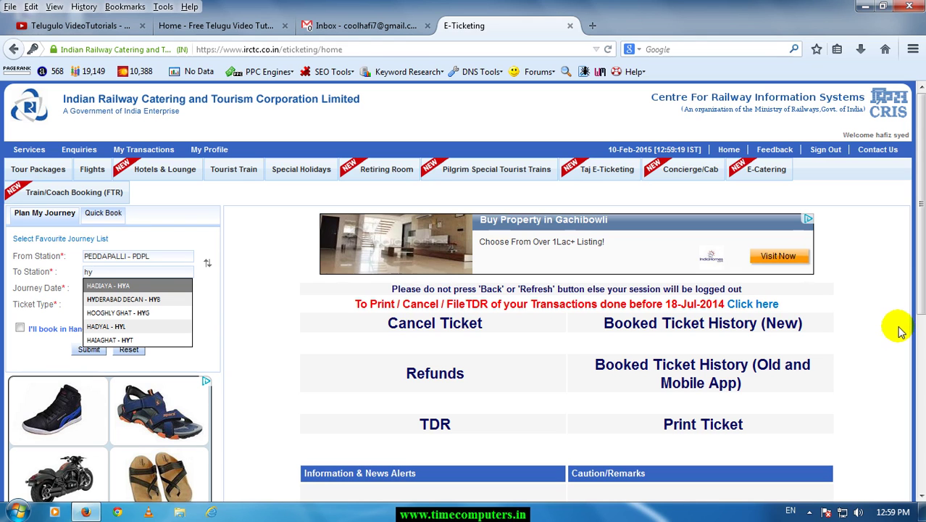
click(114, 299)
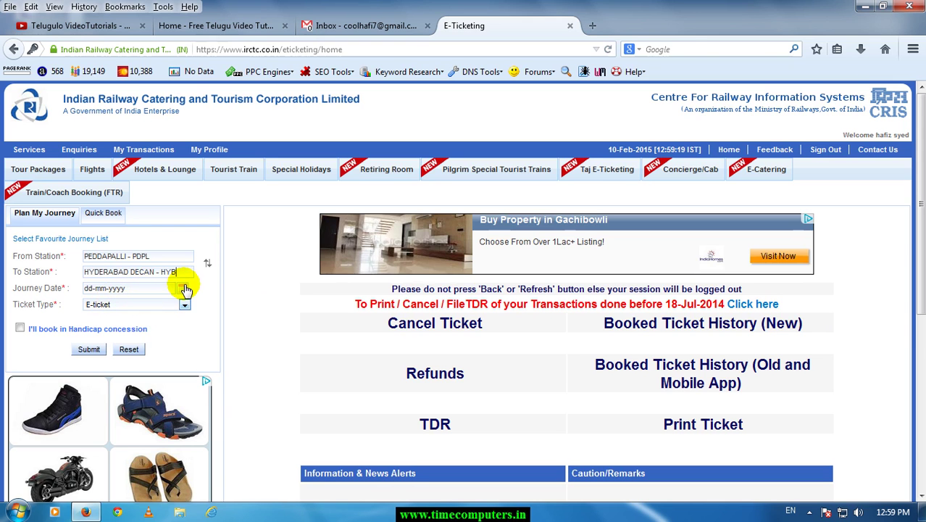
Keep E-ticket, set the journey date to 27-02-2015 and search for trains.
click(184, 303)
click(184, 302)
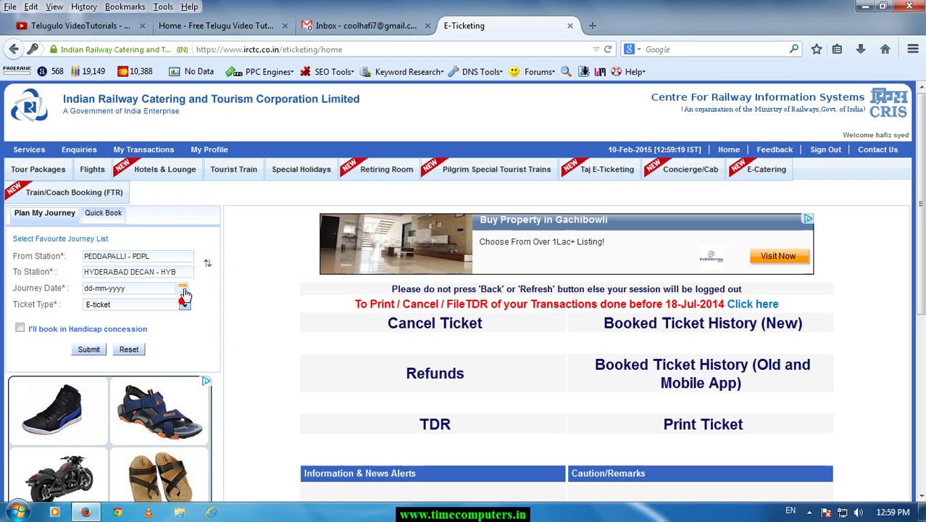
click(183, 289)
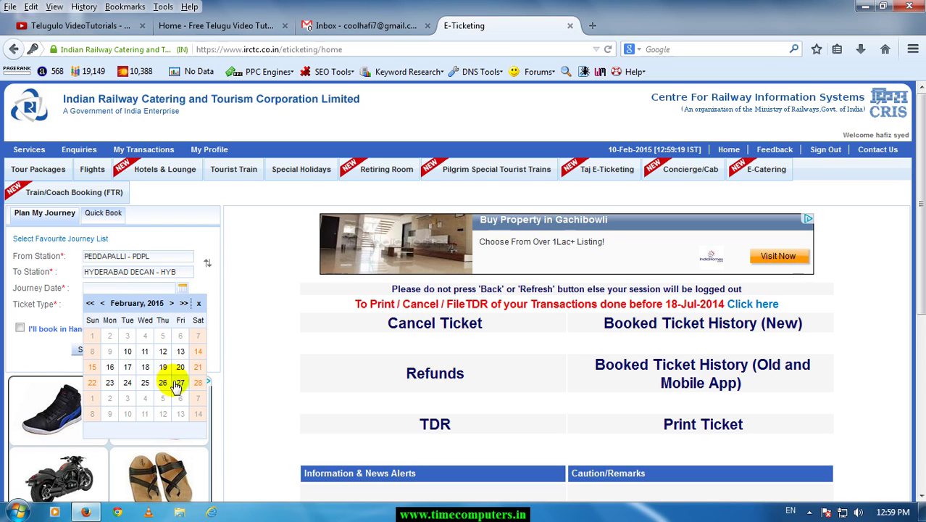
click(177, 385)
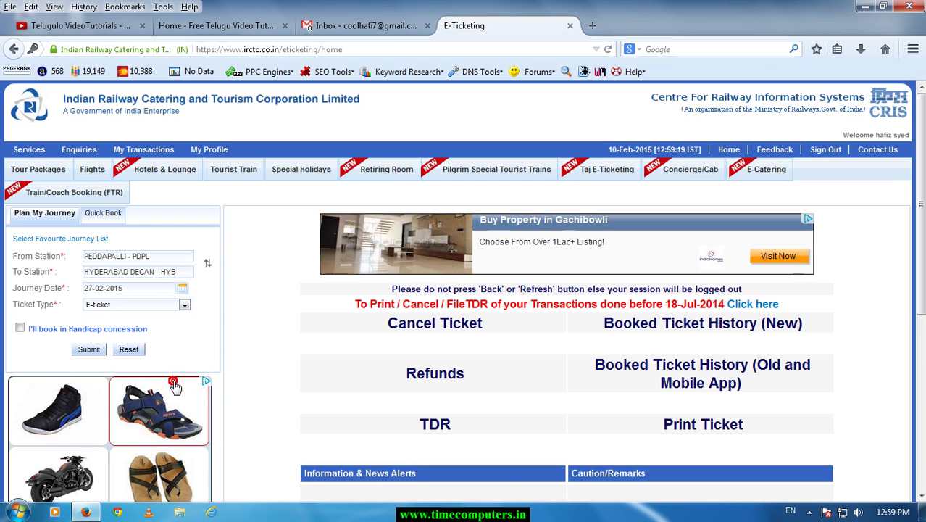
click(89, 349)
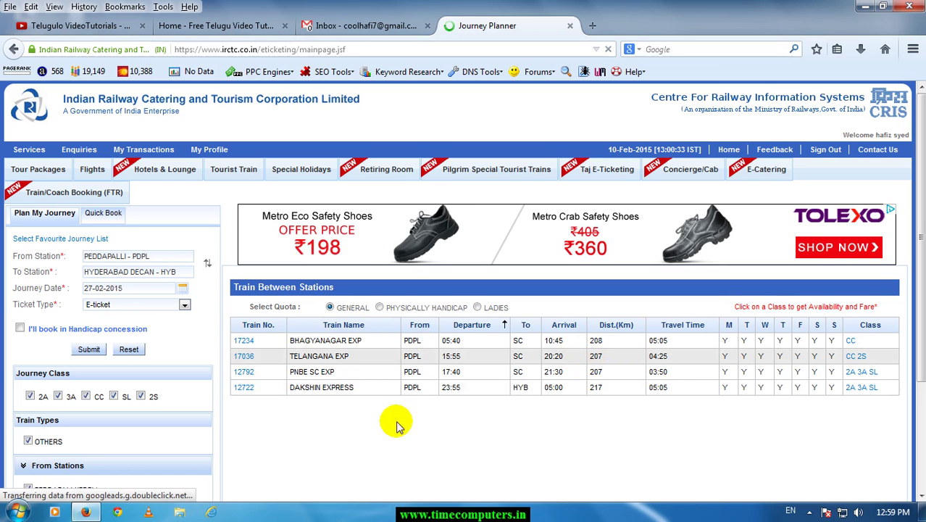
Scroll through the train list and highlight the GENERAL quota option.
scroll(144, 399, down, 1)
scroll(144, 399, down, 1)
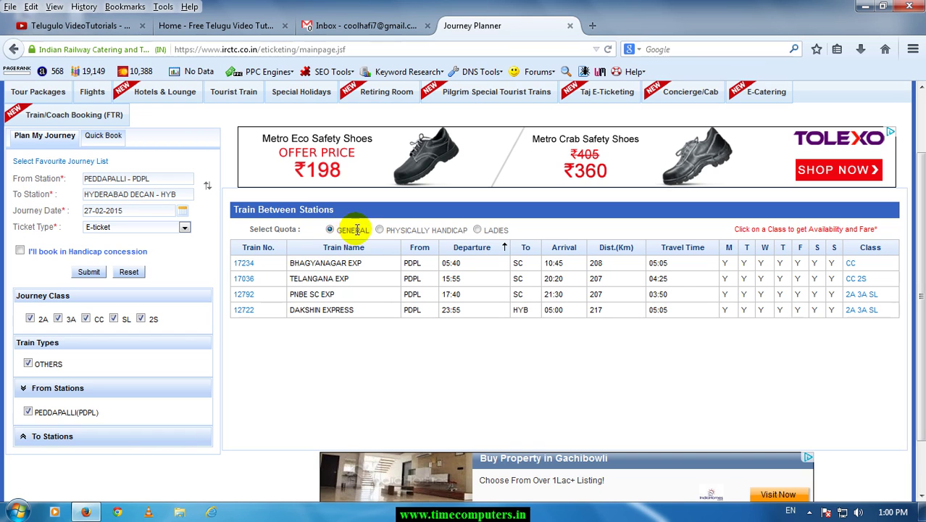
drag(365, 231, 366, 245)
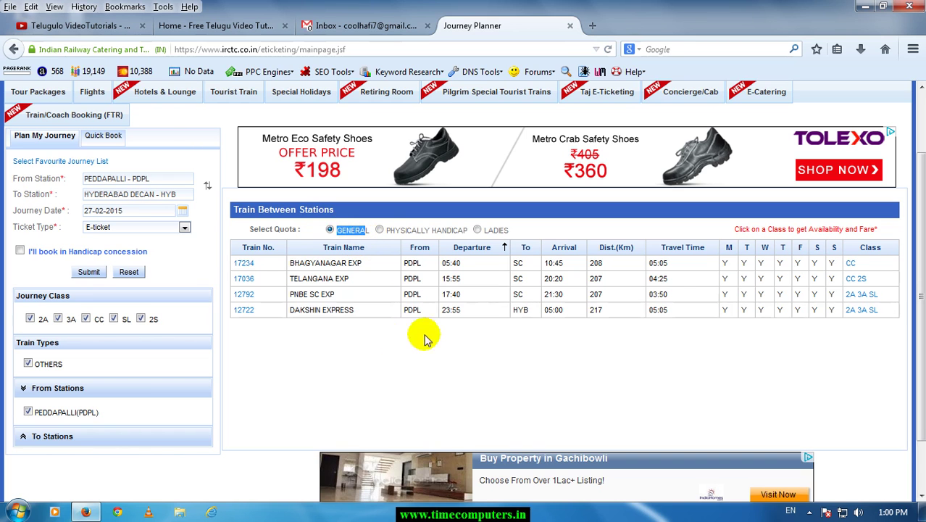
click(389, 342)
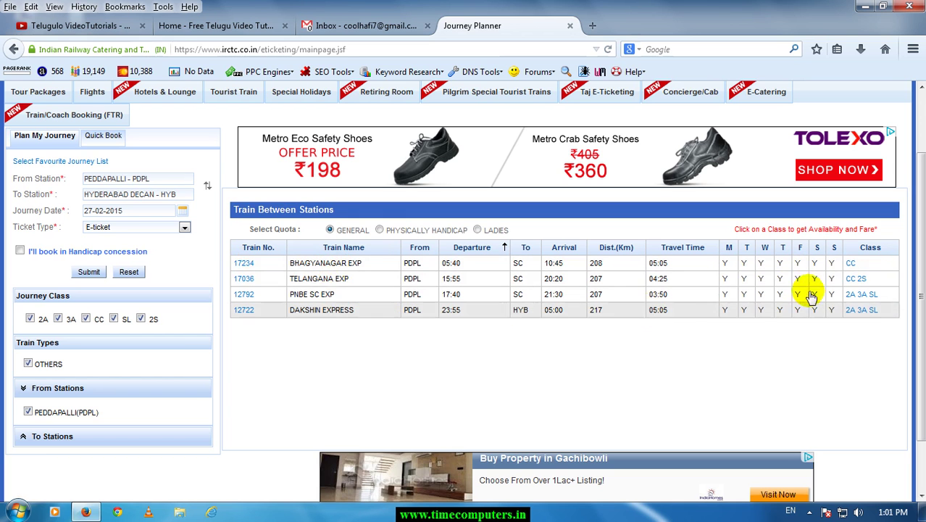
After the reservation-period error on Telangana Exp 2S, change the journey date to 10-02-2015 and search again.
click(864, 280)
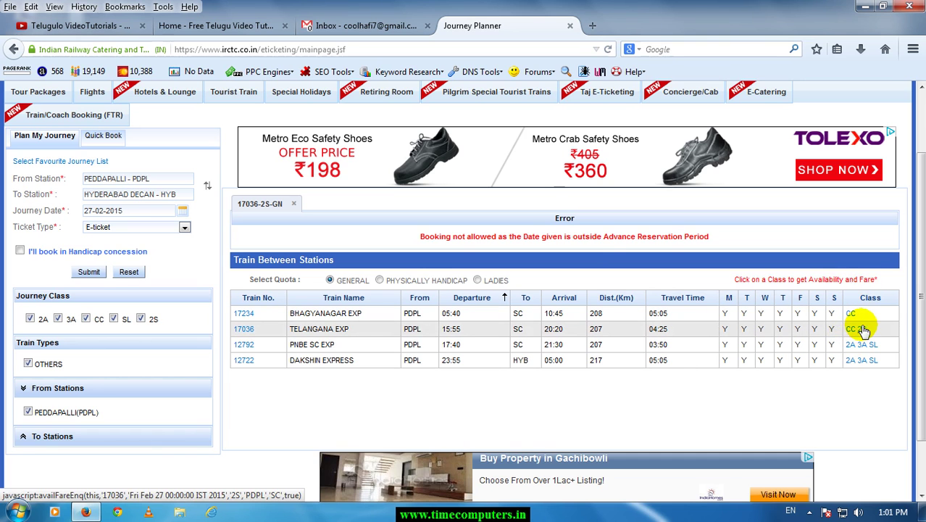
drag(488, 243, 684, 246)
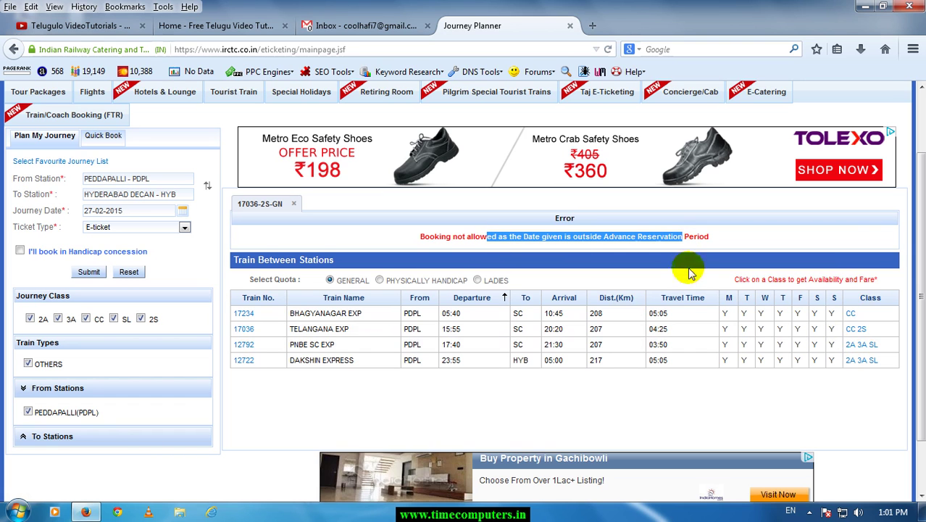
click(181, 213)
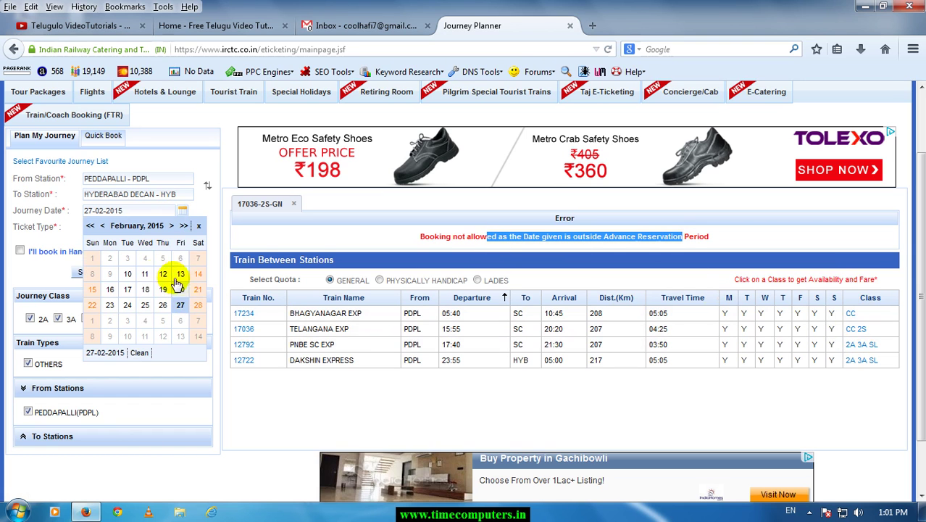
click(127, 274)
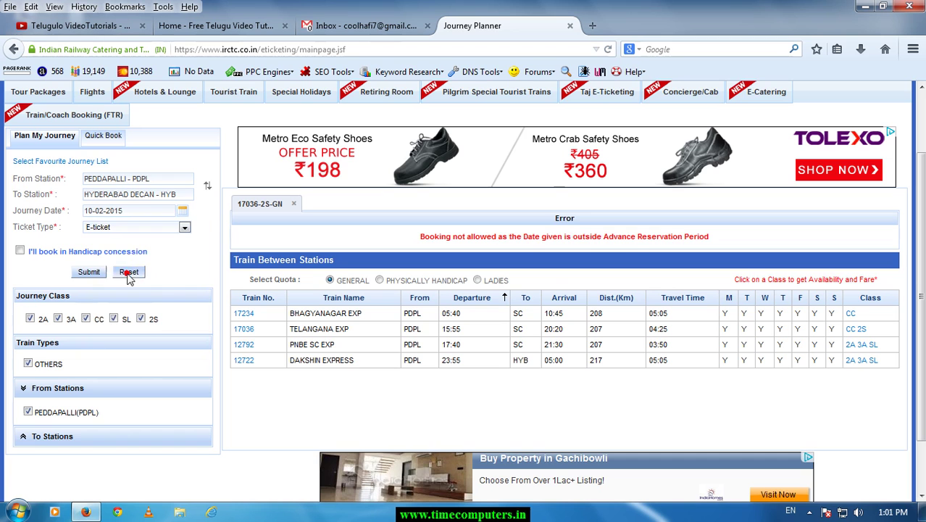
click(88, 274)
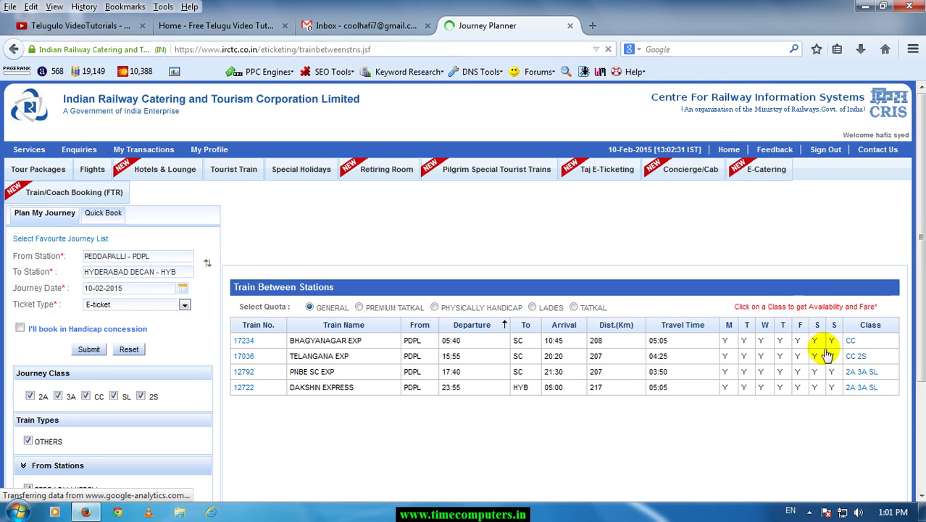
Open the Telangana Exp 2S availability and fare tables, showing a total fare of 90.
click(863, 357)
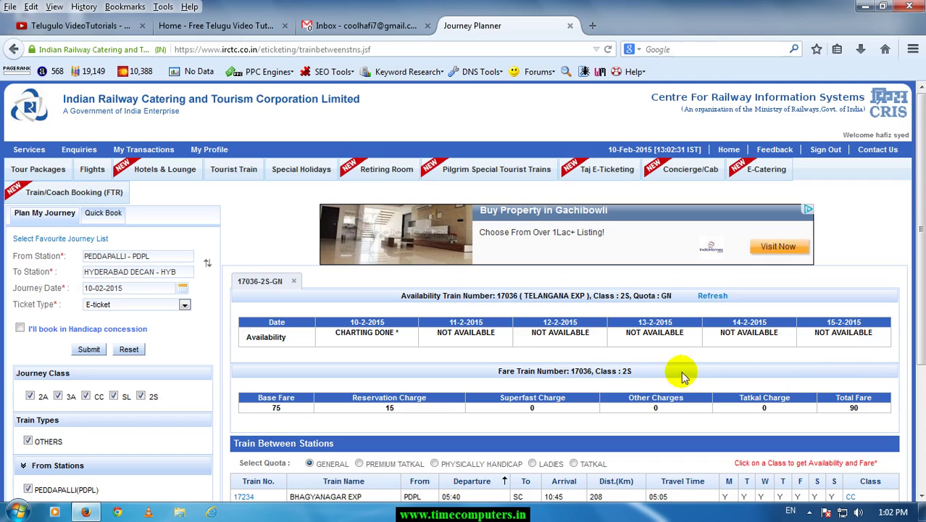
scroll(678, 378, down, 3)
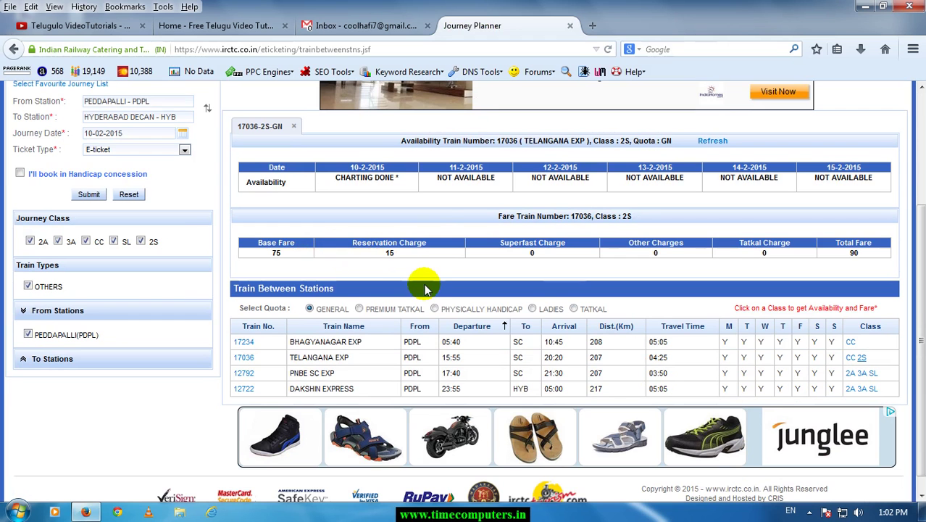
scroll(424, 259, up, 2)
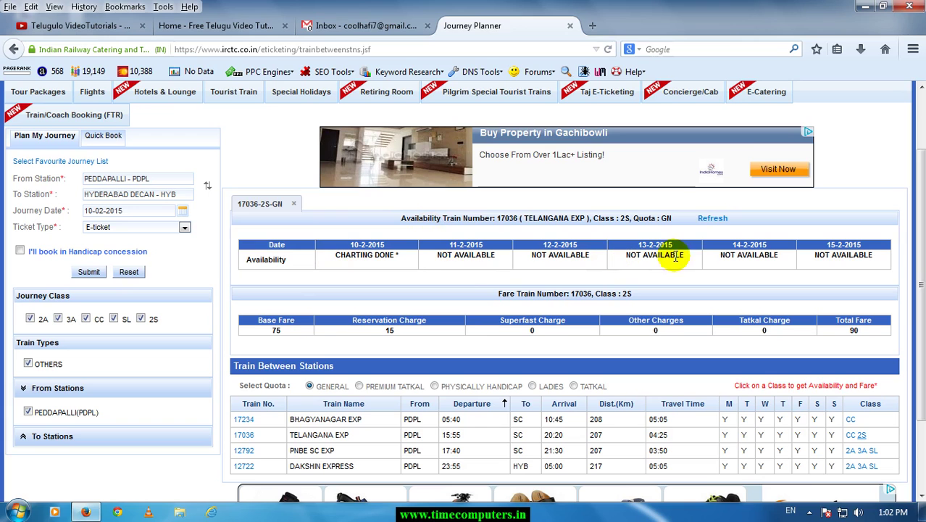
Review the 11-2 to 13-2-2015 availability statuses, then switch the quota to Tatkal.
drag(654, 256, 634, 261)
click(548, 250)
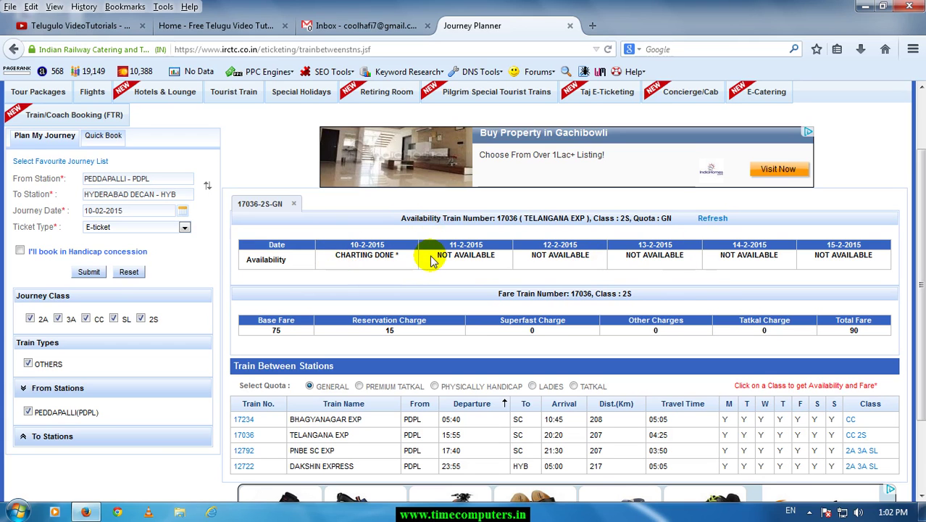
drag(435, 258, 486, 260)
drag(543, 259, 581, 260)
click(822, 263)
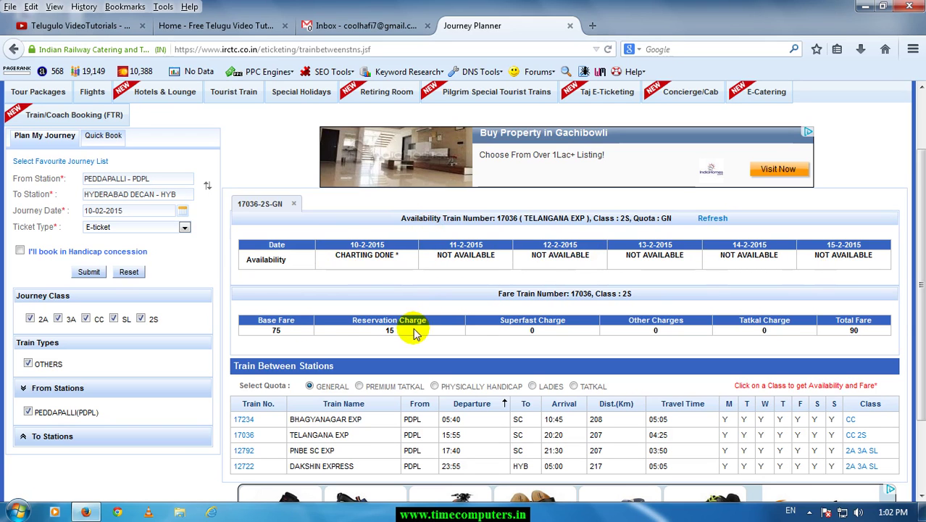
scroll(663, 332, down, 2)
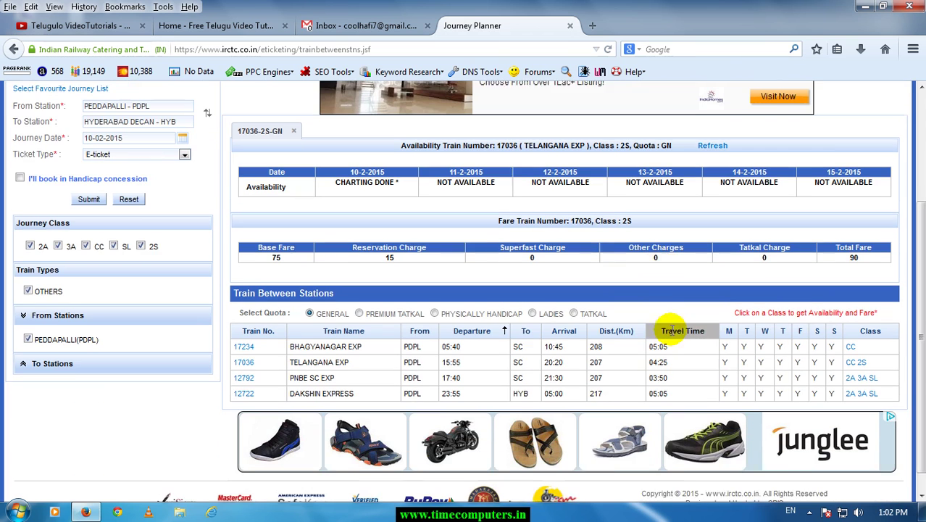
click(574, 310)
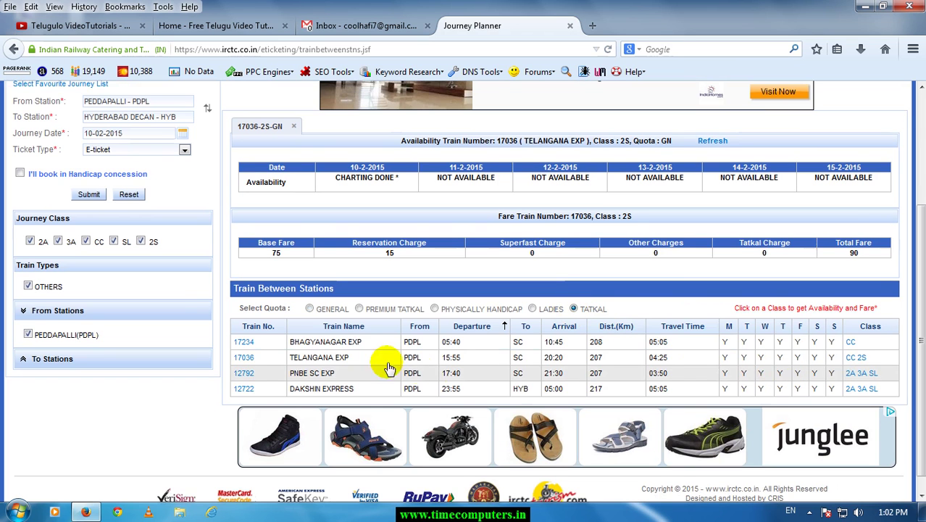
Check PNBE SC Exp (12792) sleeper Tatkal availability, noting the REGRET/CKWL1 status.
click(873, 374)
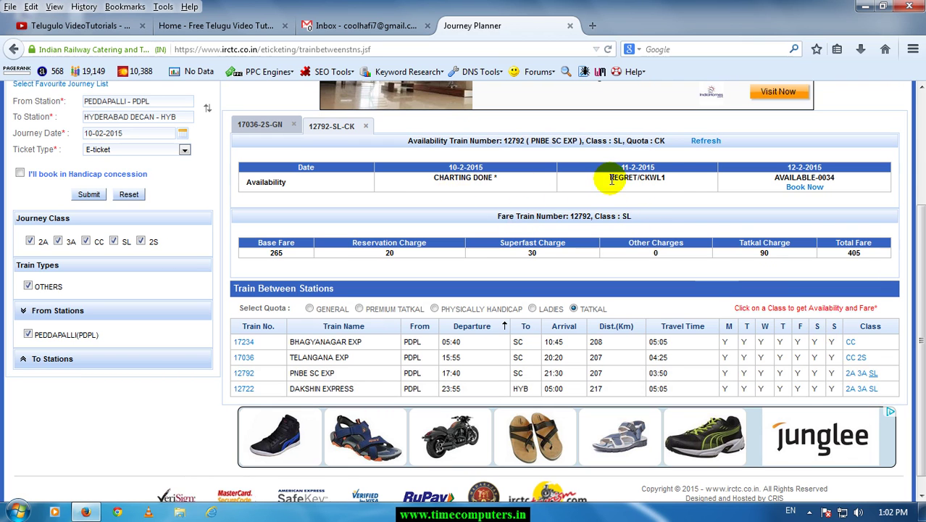
drag(635, 181, 674, 185)
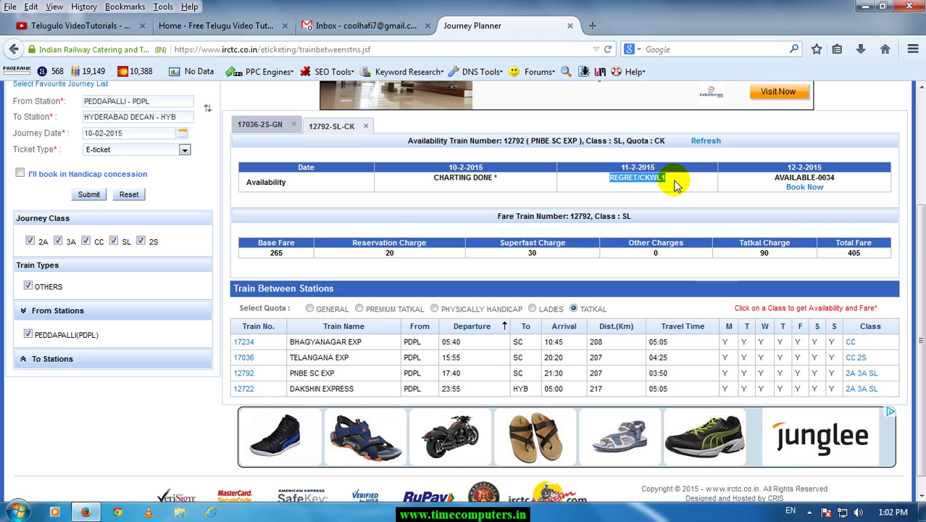
click(671, 184)
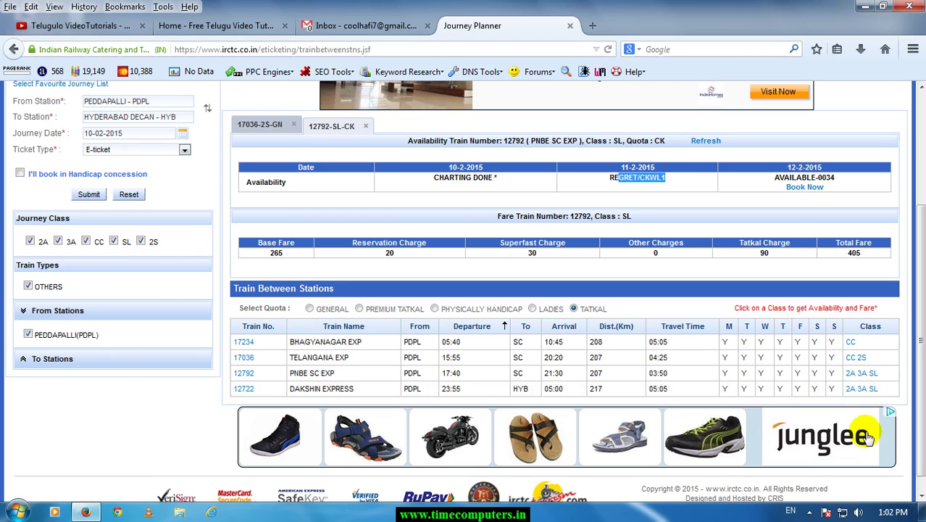
Check Dakshin Express (12722) sleeper Tatkal availability: REGRET/CKWL1 on 10-2, AVAILABLE-0003 on 11-2.
click(872, 389)
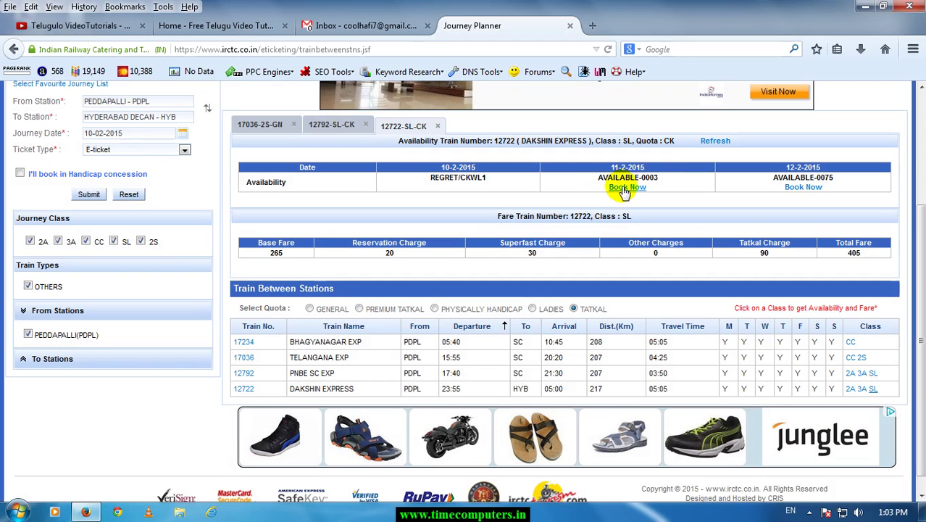
triple_click(673, 185)
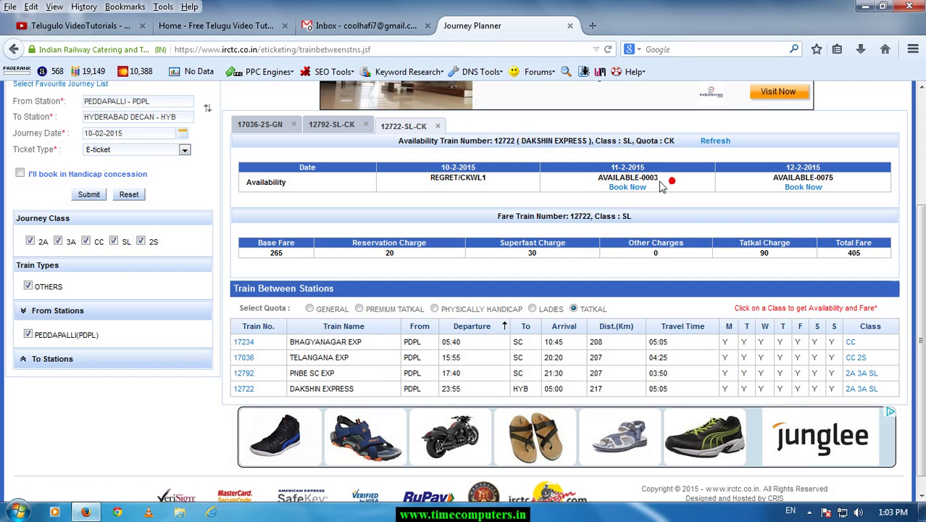
click(609, 167)
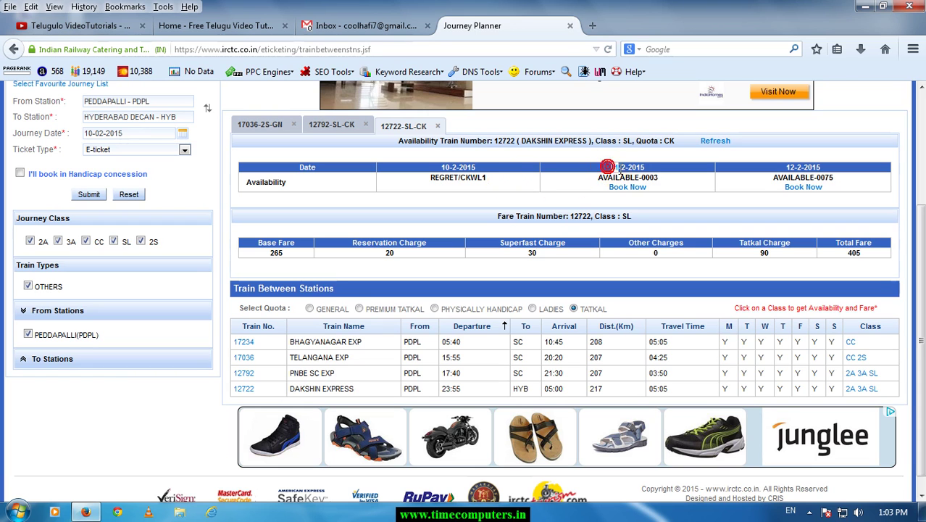
click(433, 178)
drag(478, 182, 489, 186)
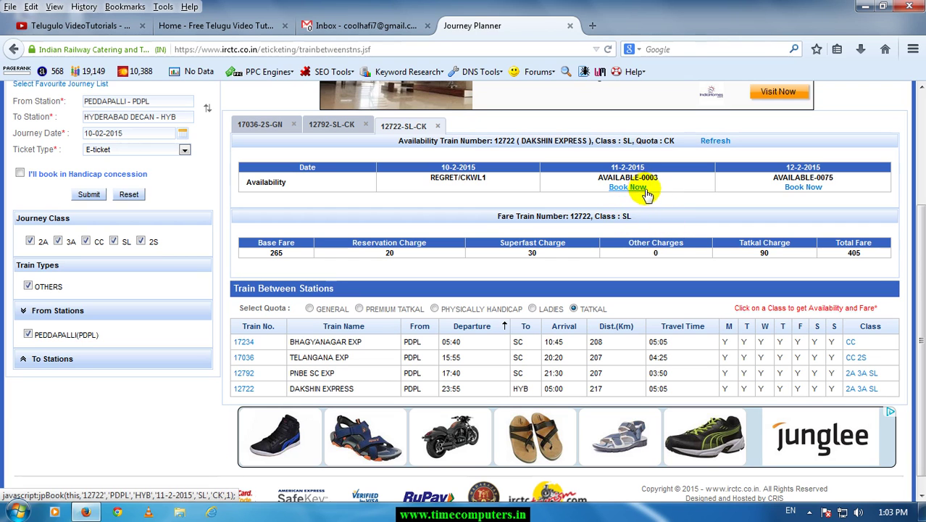
Book Dakshin Express sleeper for 11-2-2015 and enter passenger 1's name, age 28, gender Male.
click(629, 187)
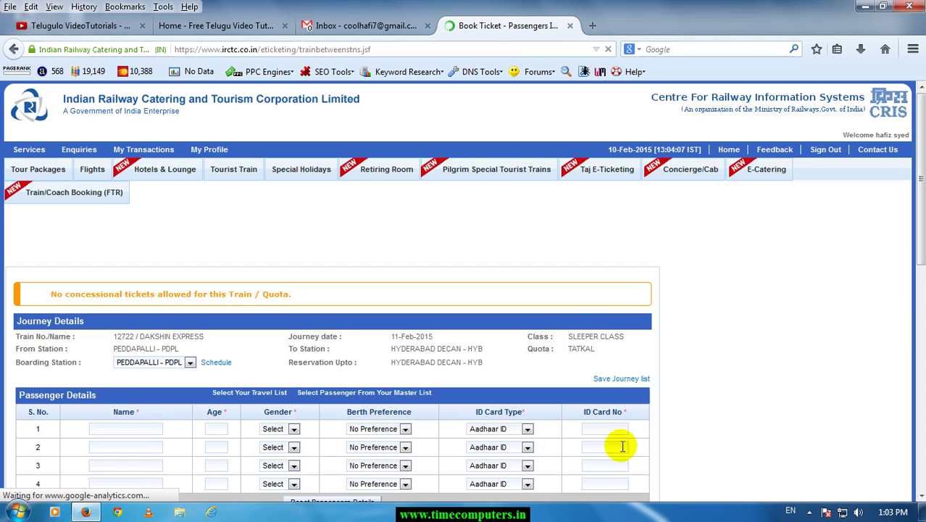
scroll(123, 381, down, 2)
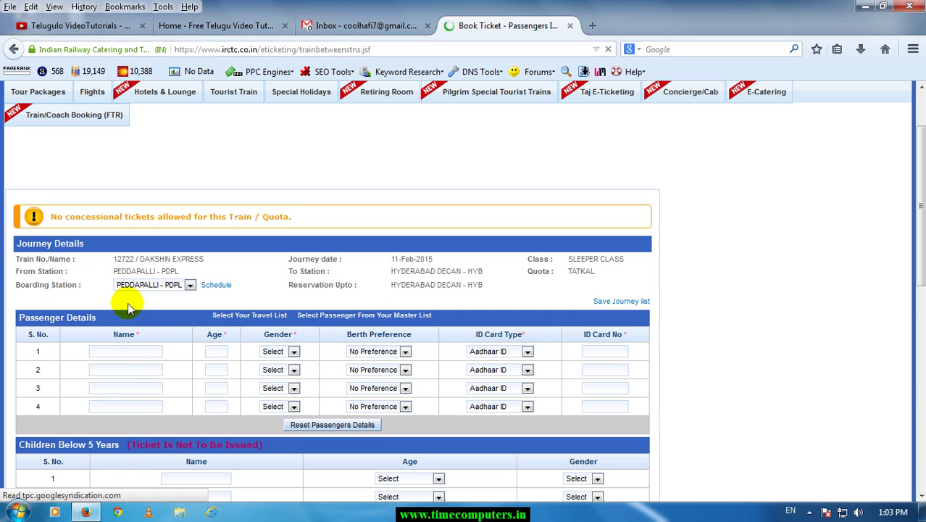
text(hafiz)
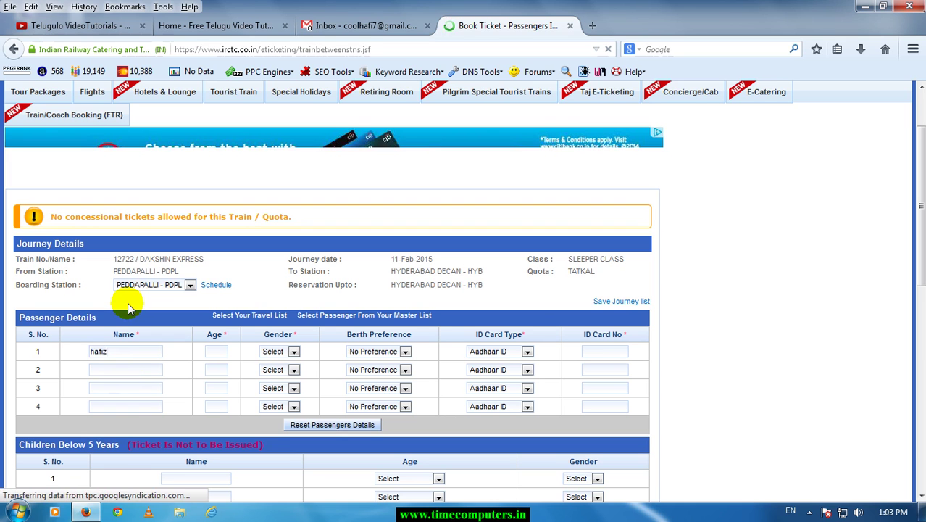
click(211, 351)
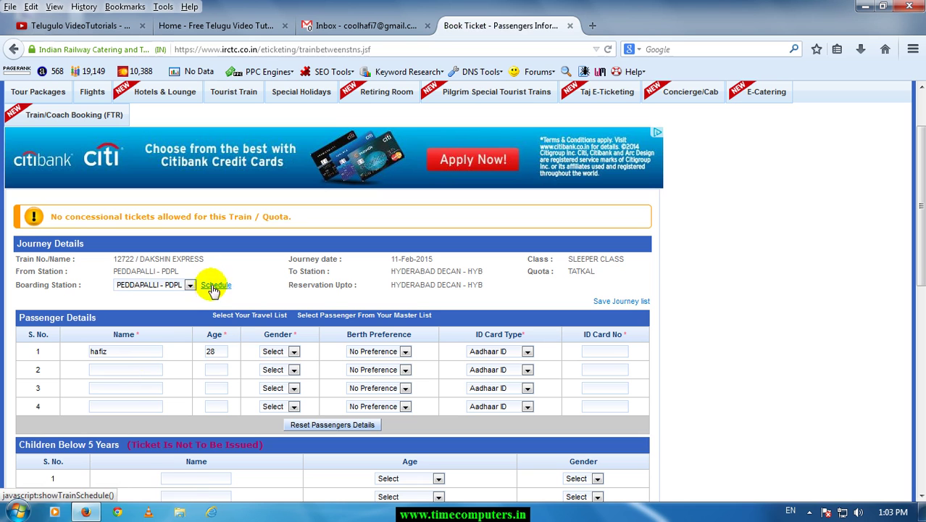
click(294, 352)
click(287, 373)
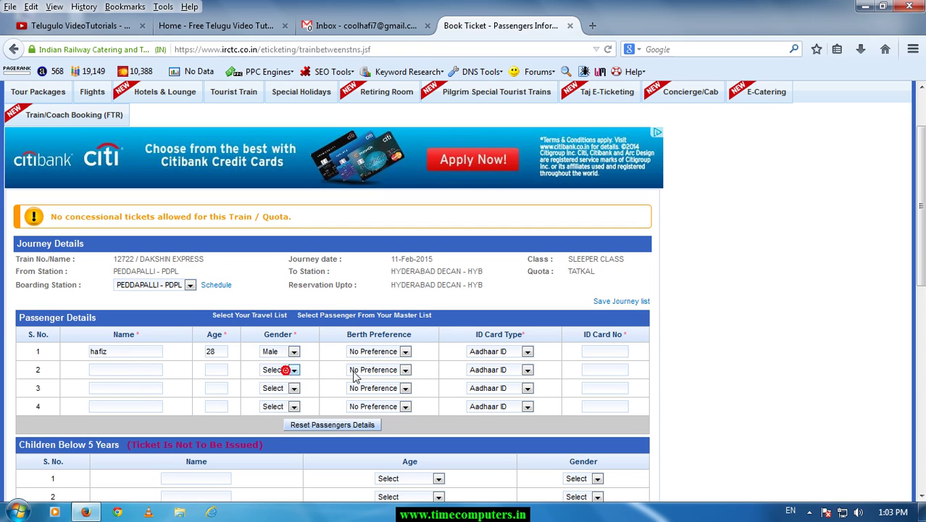
Set passenger 1's ID card type to PAN Card and go to the ID number field.
click(510, 353)
click(506, 391)
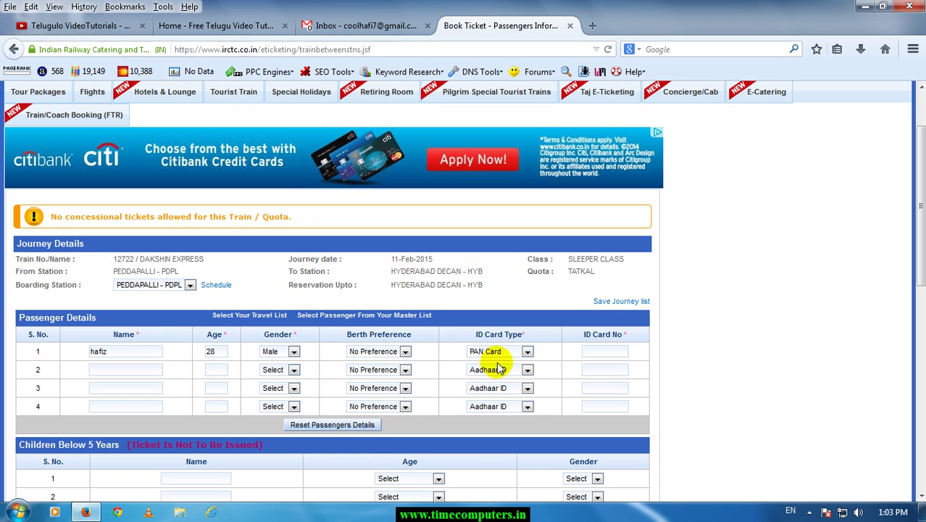
click(603, 352)
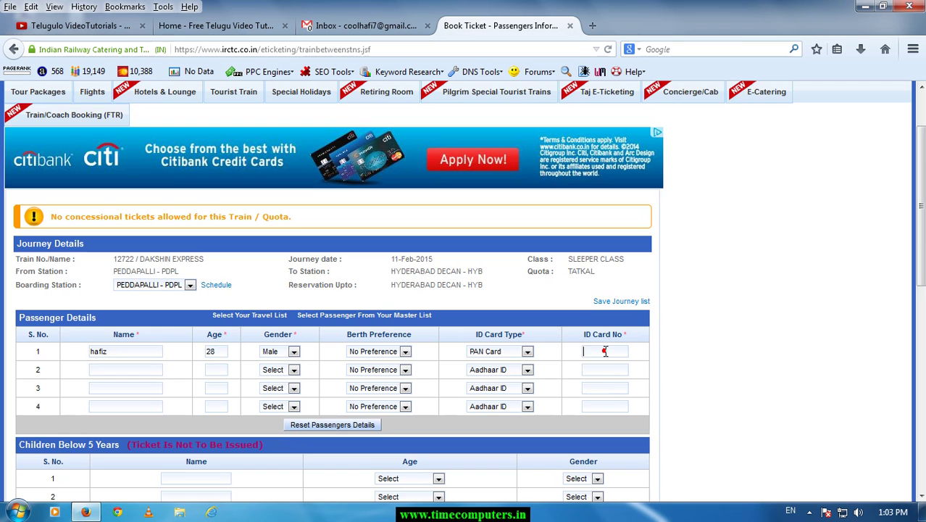
scroll(608, 354, down, 4)
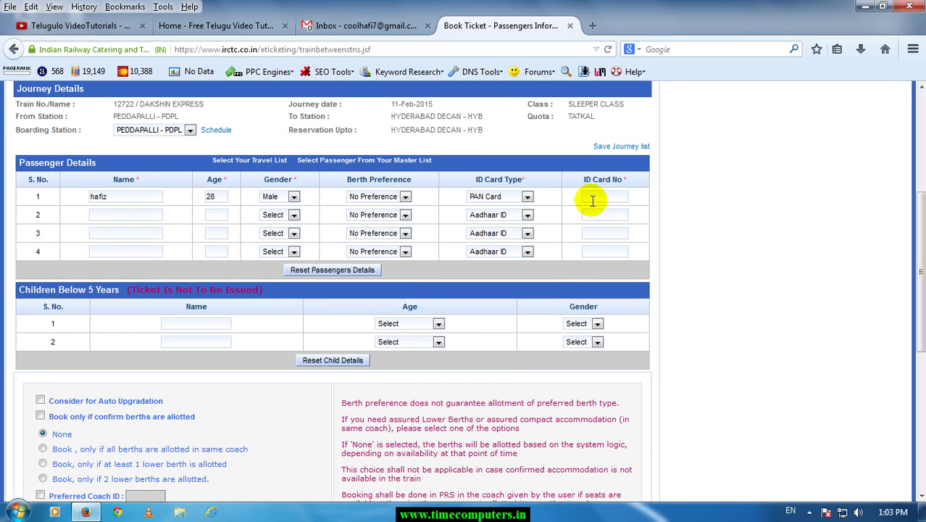
click(528, 196)
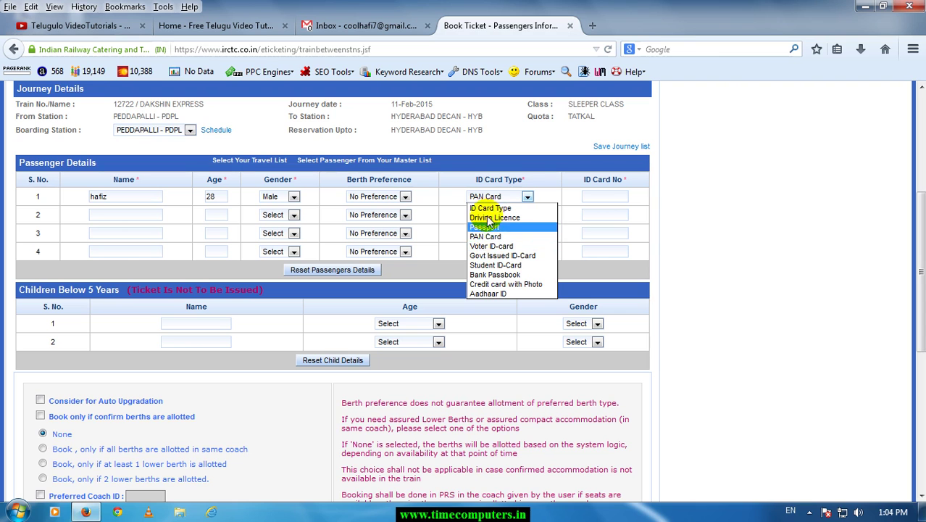
click(499, 237)
click(599, 194)
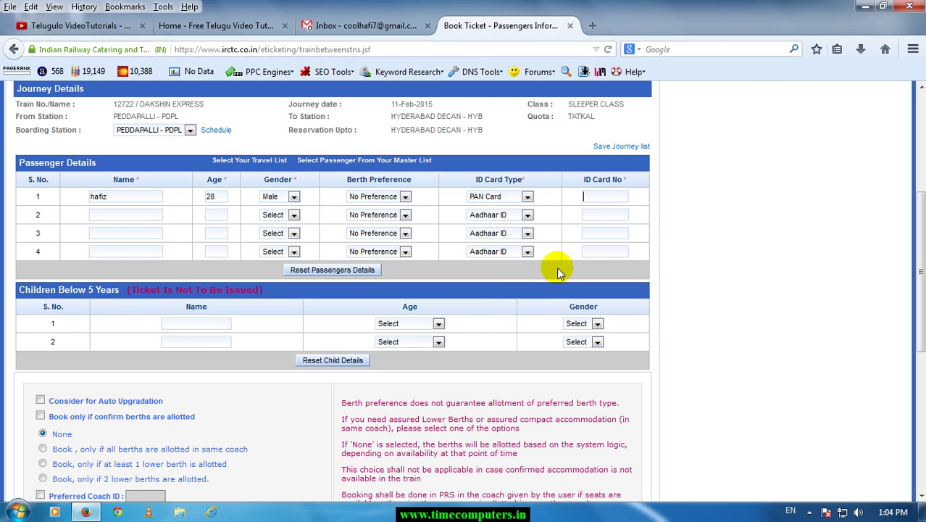
click(122, 216)
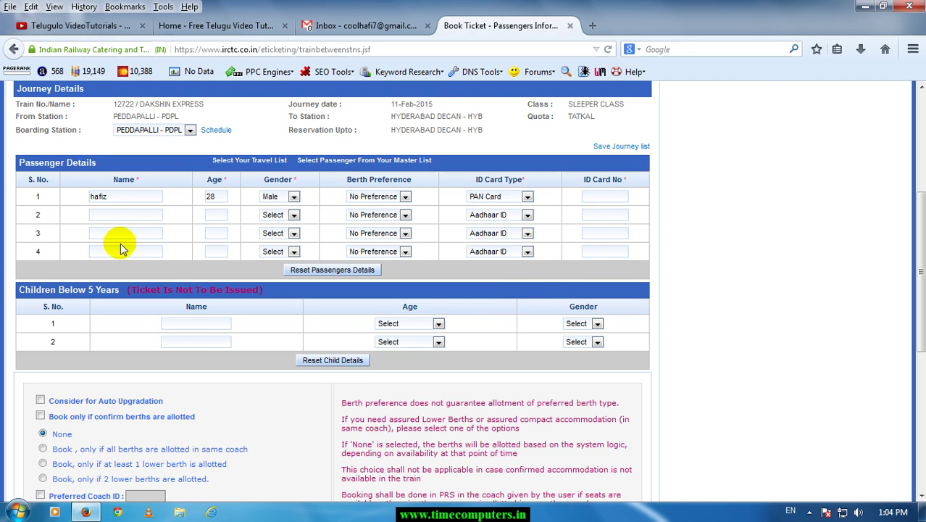
Review the passenger rows, answer the captcha mall8my and submit the one-passenger booking form.
click(181, 325)
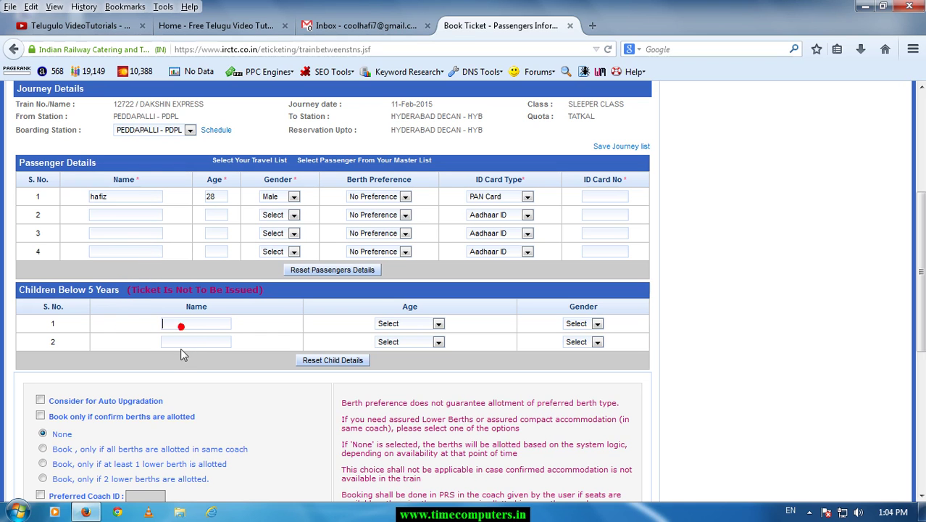
click(182, 343)
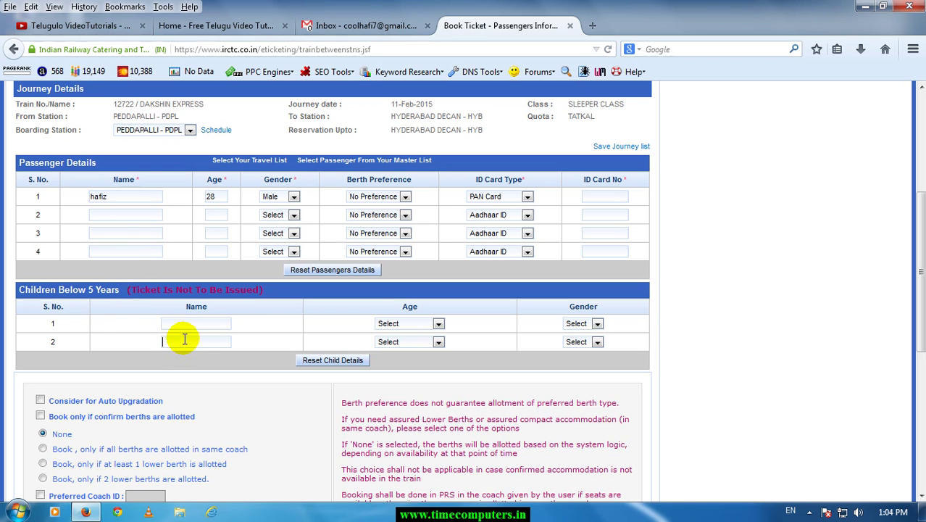
click(142, 201)
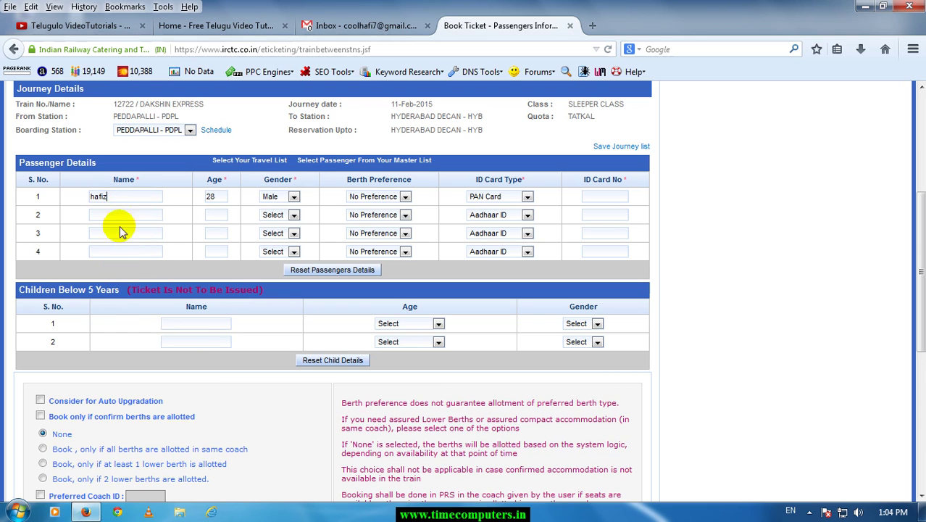
scroll(145, 284, down, 3)
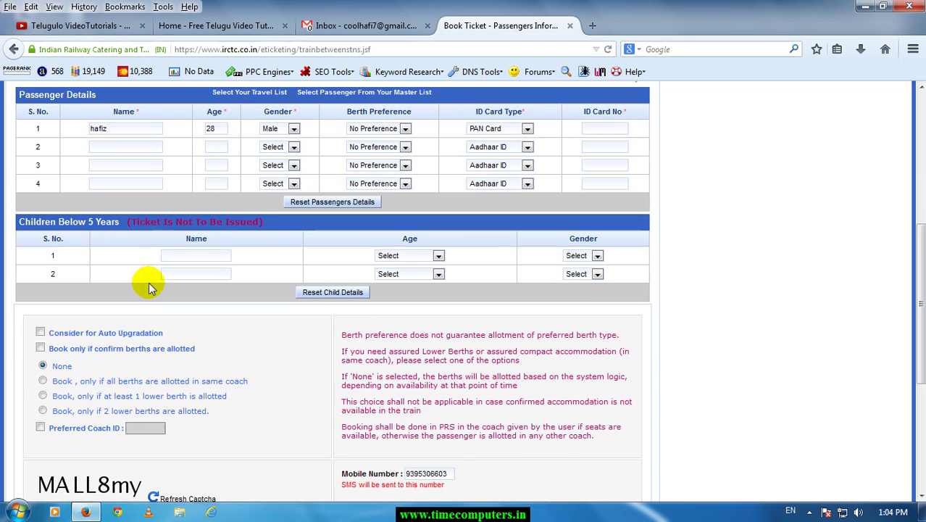
scroll(172, 310, down, 2)
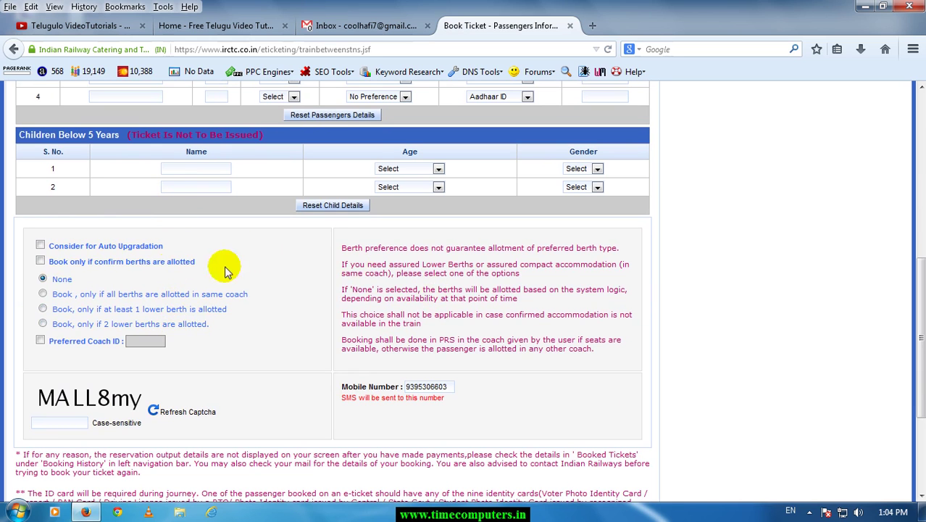
click(195, 176)
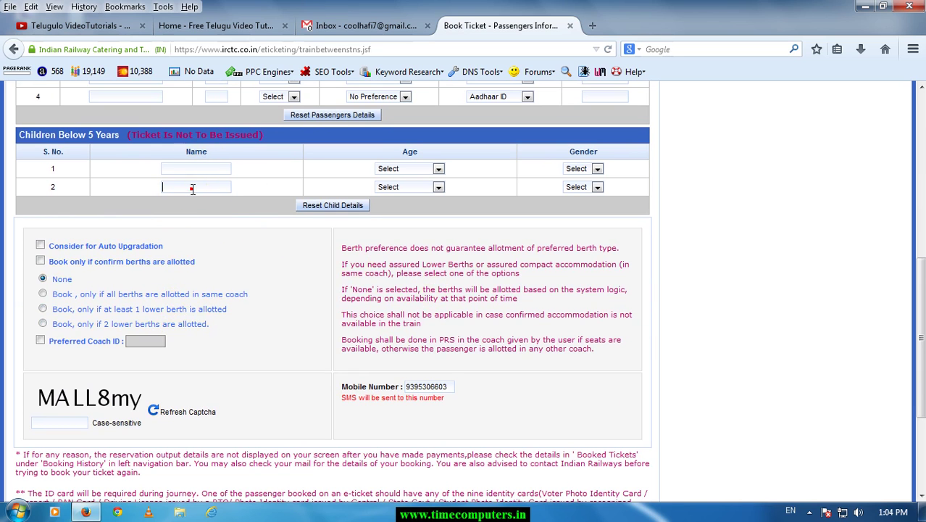
scroll(252, 236, down, 2)
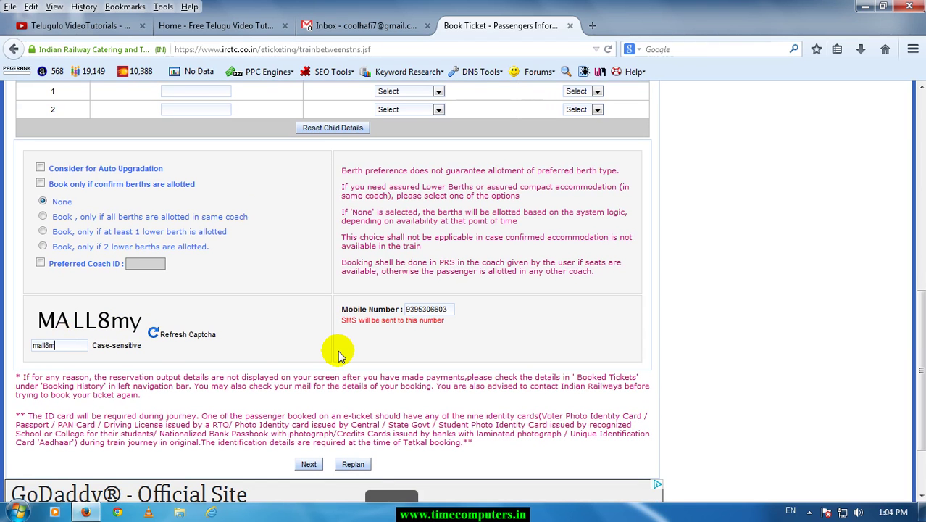
click(312, 463)
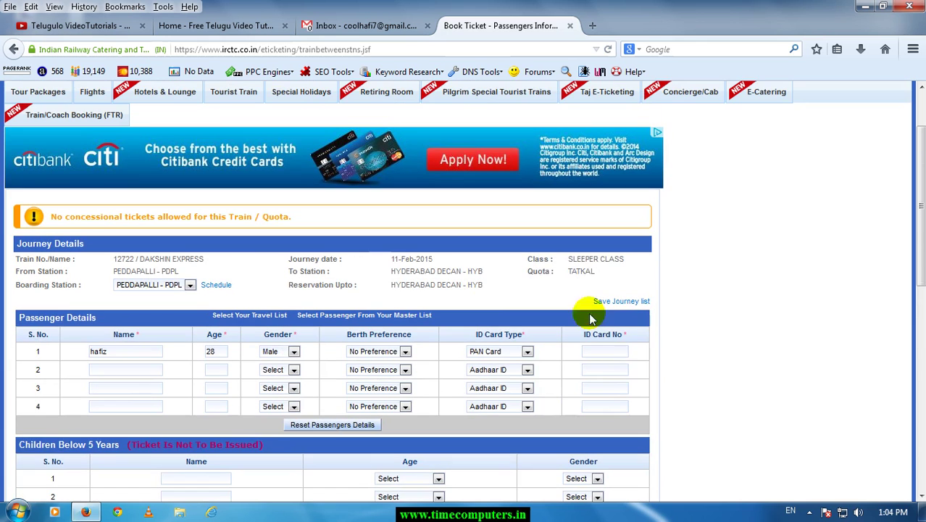
Change passenger 1's ID type to Driving Licence and berth preference to MIDDLE.
click(613, 352)
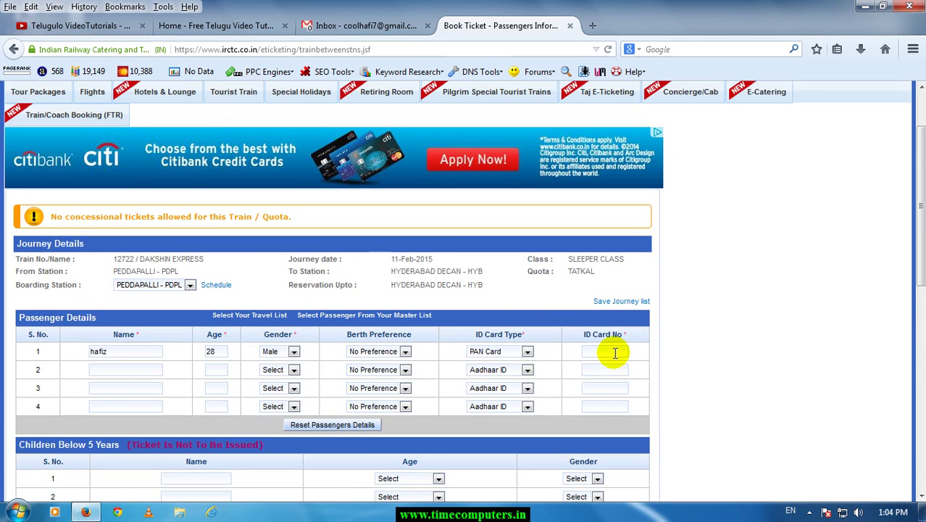
click(517, 352)
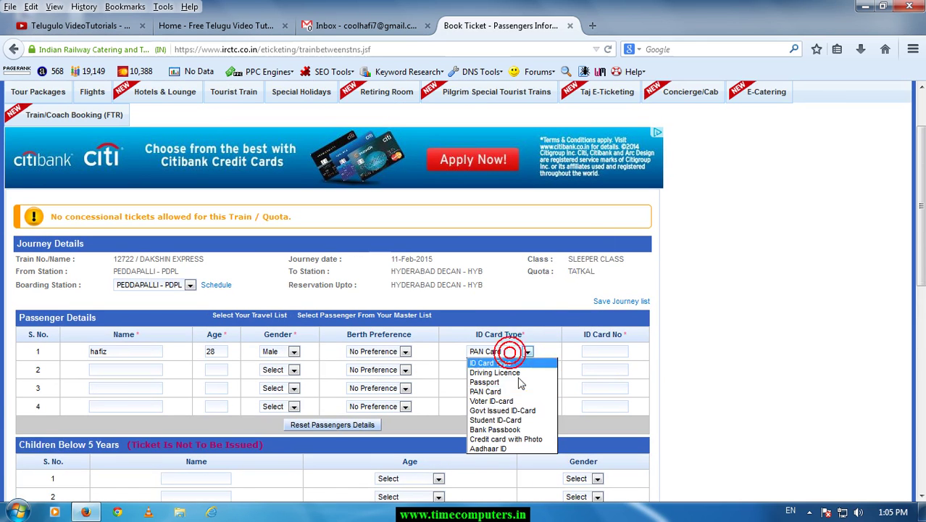
click(517, 374)
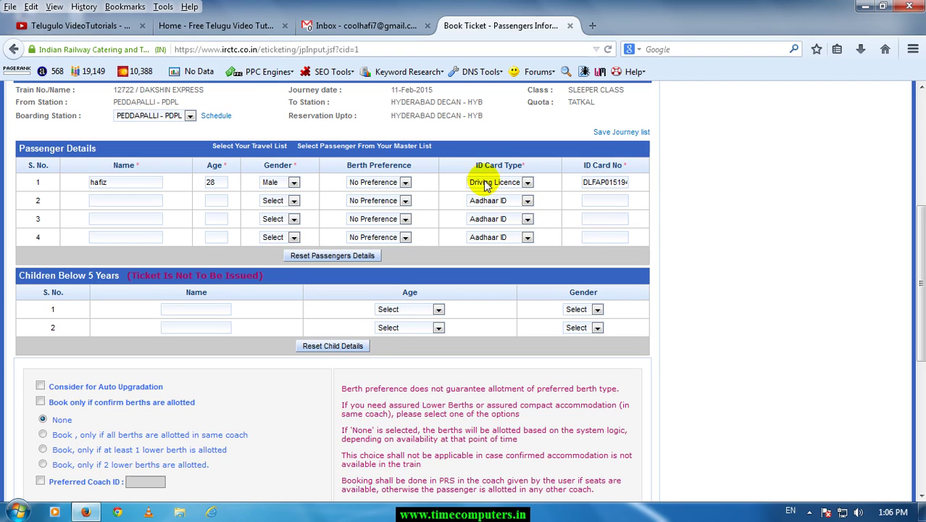
click(405, 182)
click(385, 203)
click(383, 182)
click(380, 209)
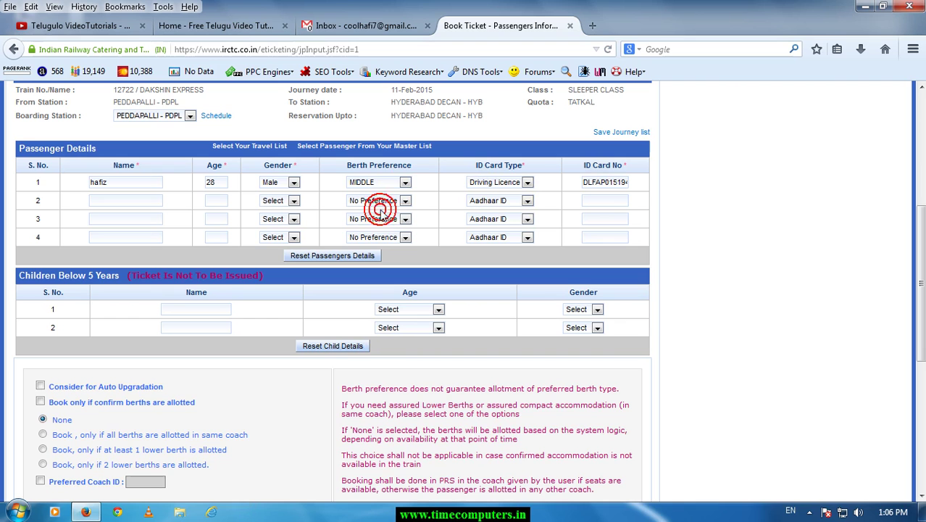
click(380, 182)
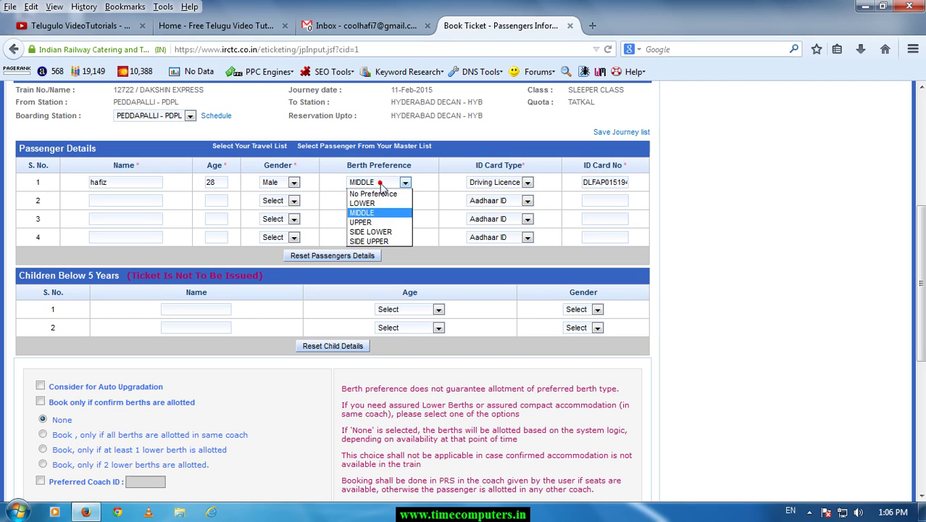
click(426, 208)
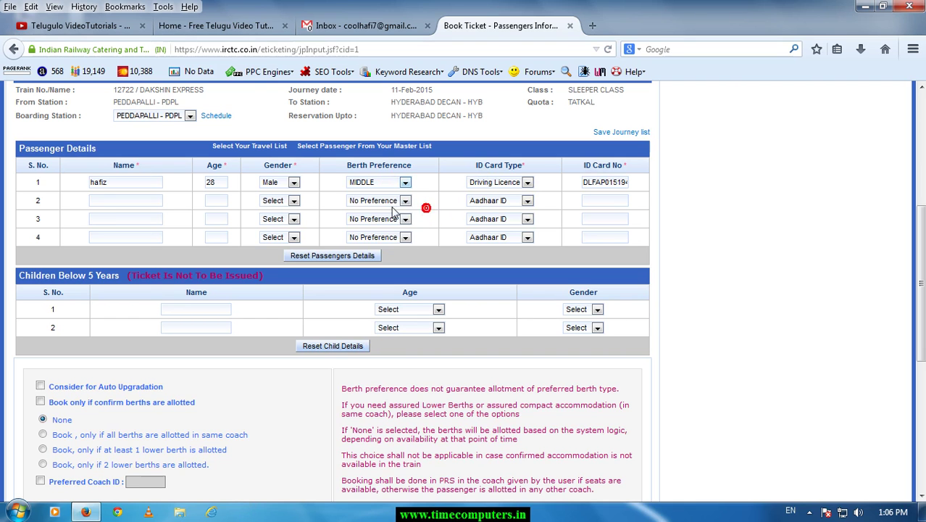
Set the second row's berth to SIDE LOWER and resubmit with captcha Fh6A28j.
click(390, 202)
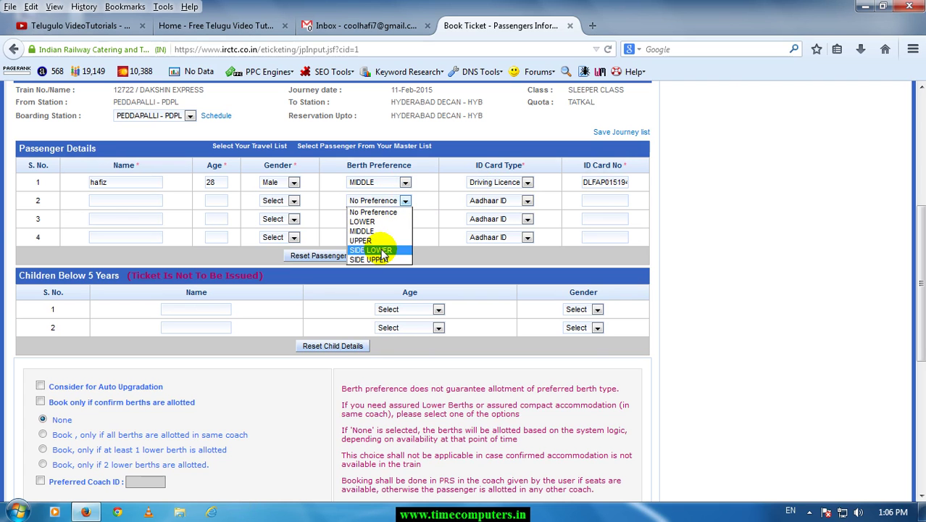
click(383, 253)
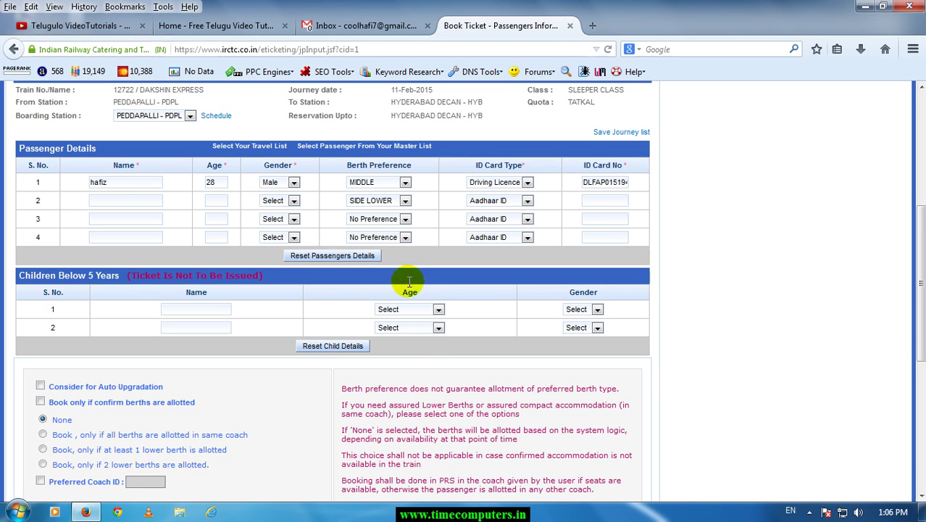
scroll(400, 401, down, 4)
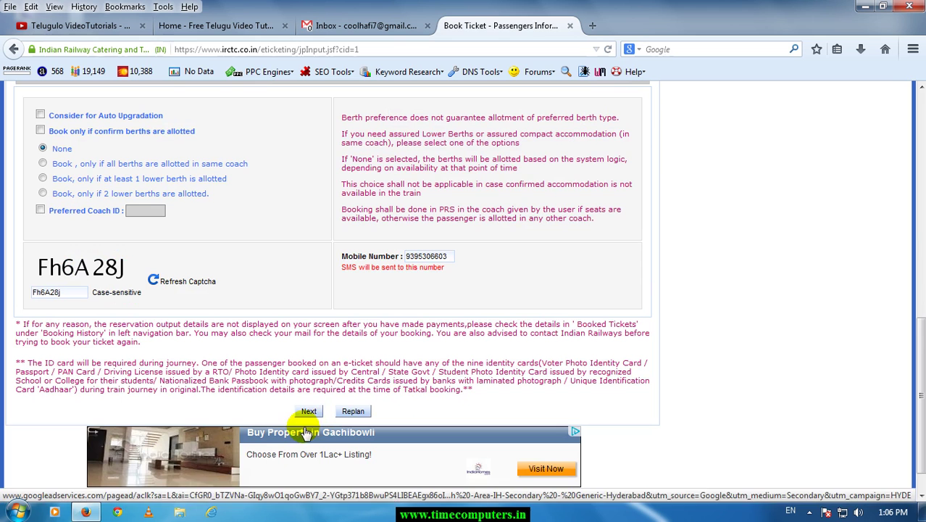
click(310, 414)
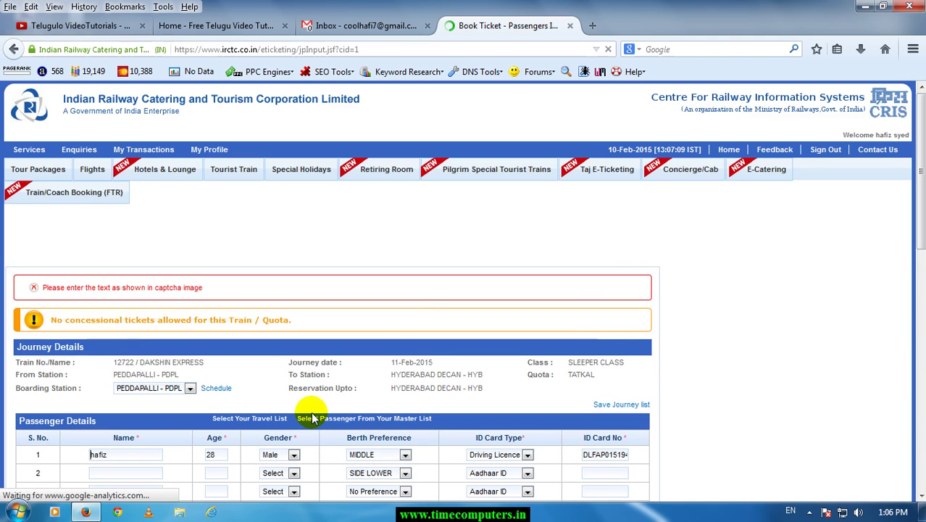
Answer the new captcha f6jyL and submit, reaching the Journey Summary with total fare 416.24.
scroll(290, 359, down, 1)
scroll(290, 359, down, 2)
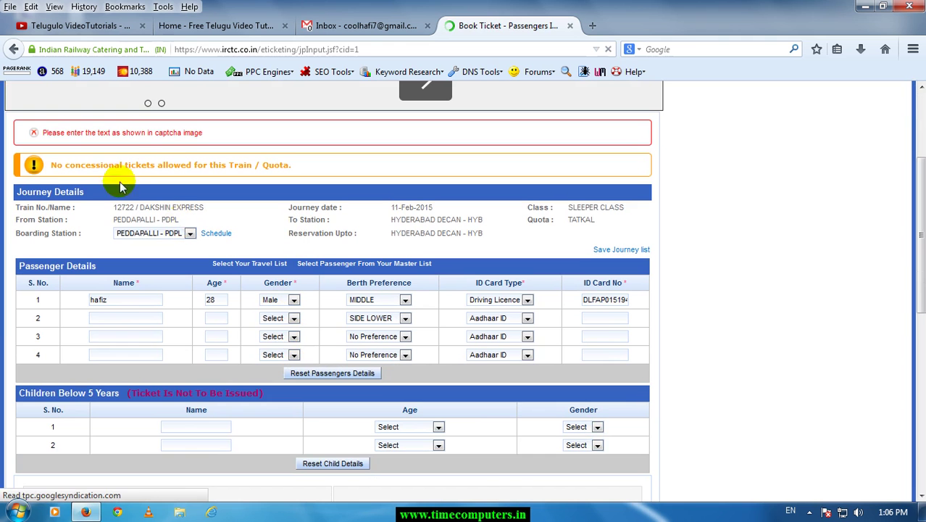
drag(83, 132, 251, 148)
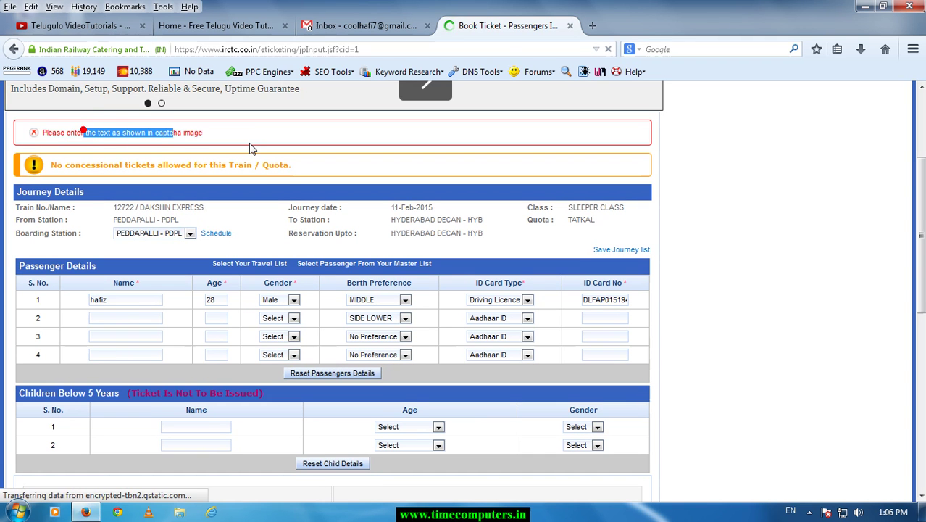
scroll(260, 181, down, 6)
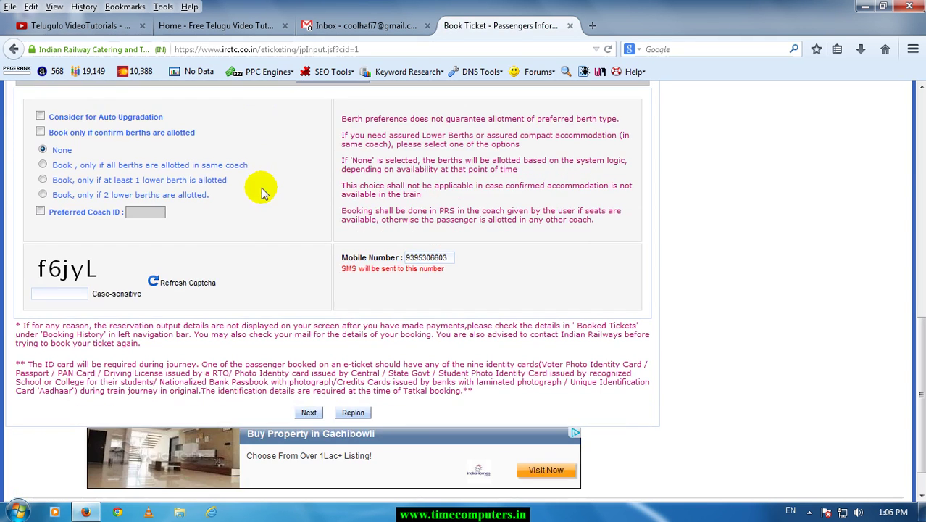
scroll(174, 305, up, 5)
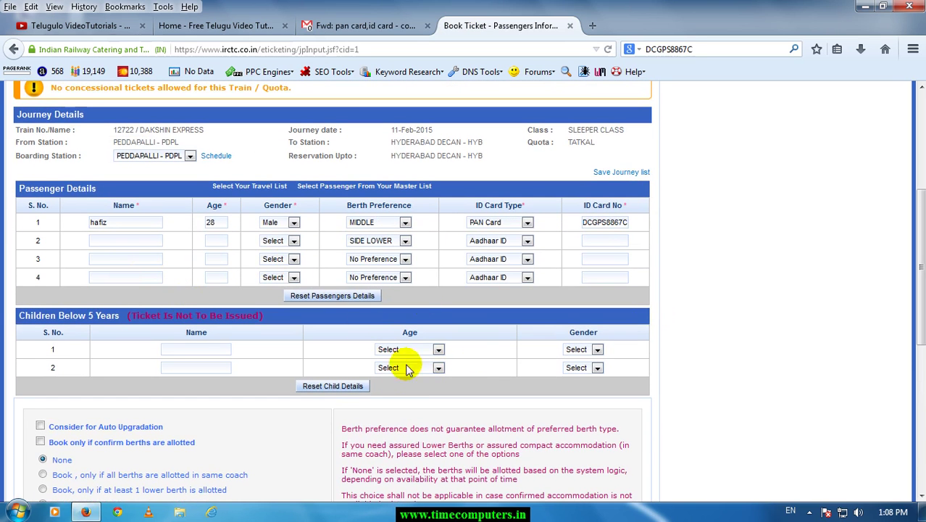
scroll(407, 360, down, 6)
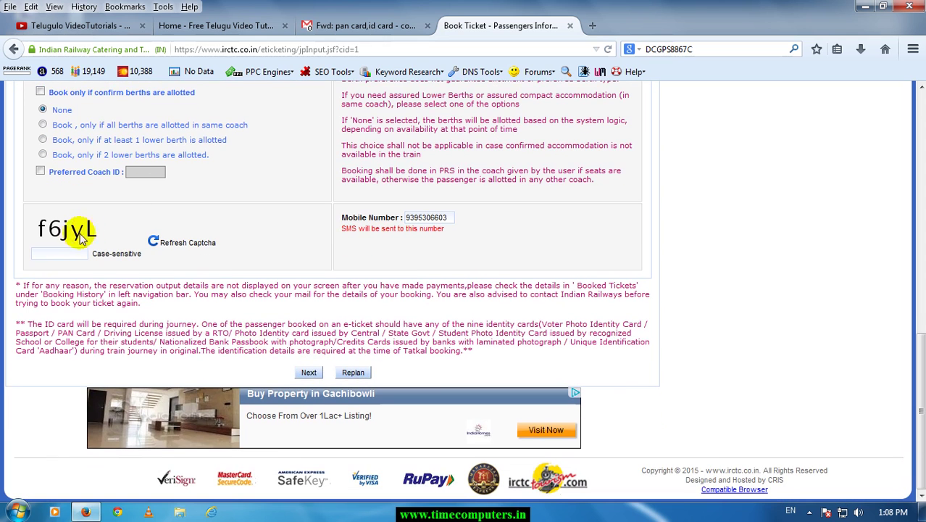
click(55, 254)
text(F)
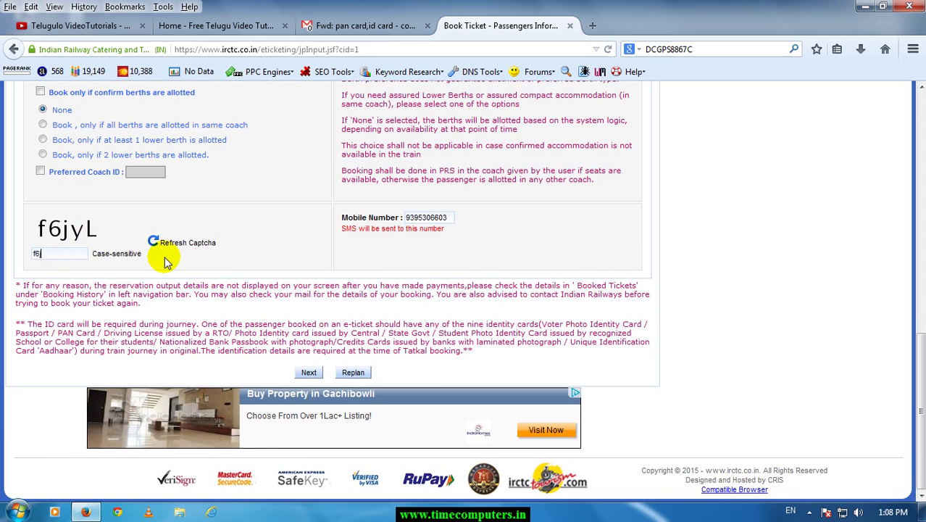
click(310, 372)
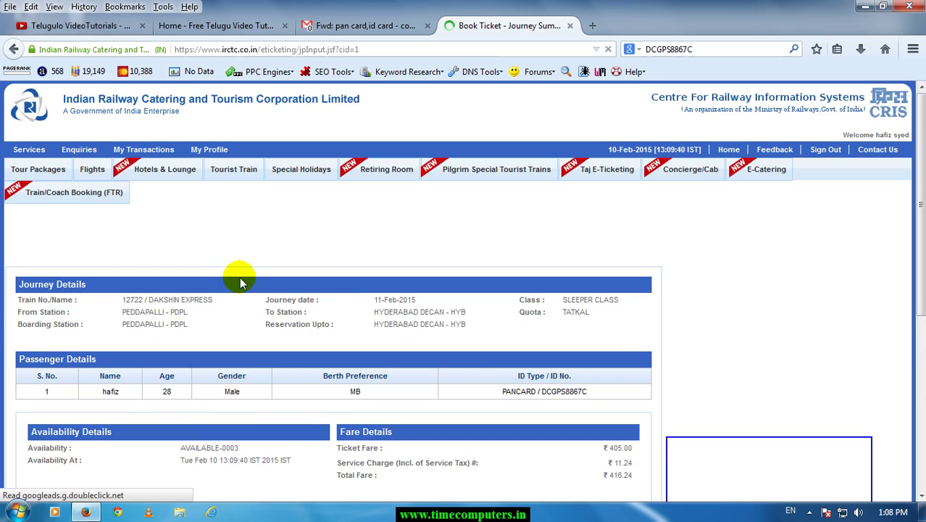
scroll(239, 275, down, 4)
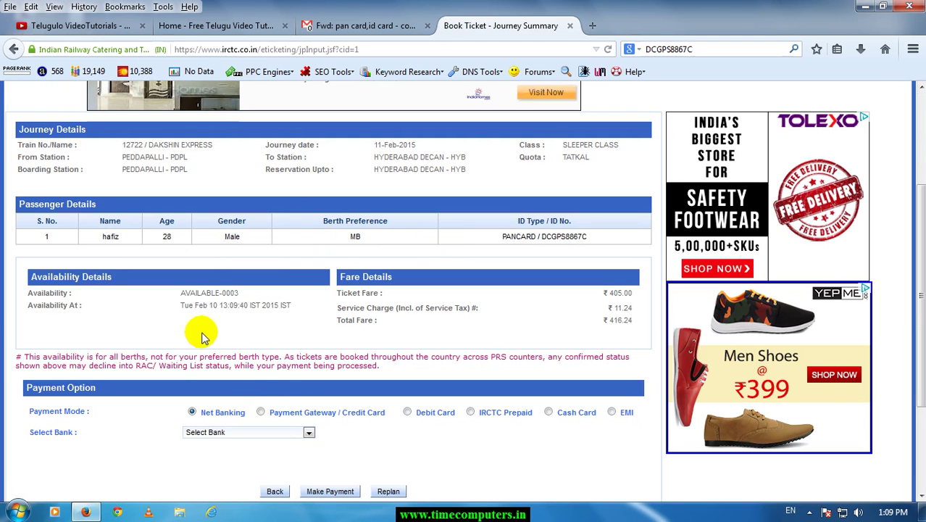
click(100, 239)
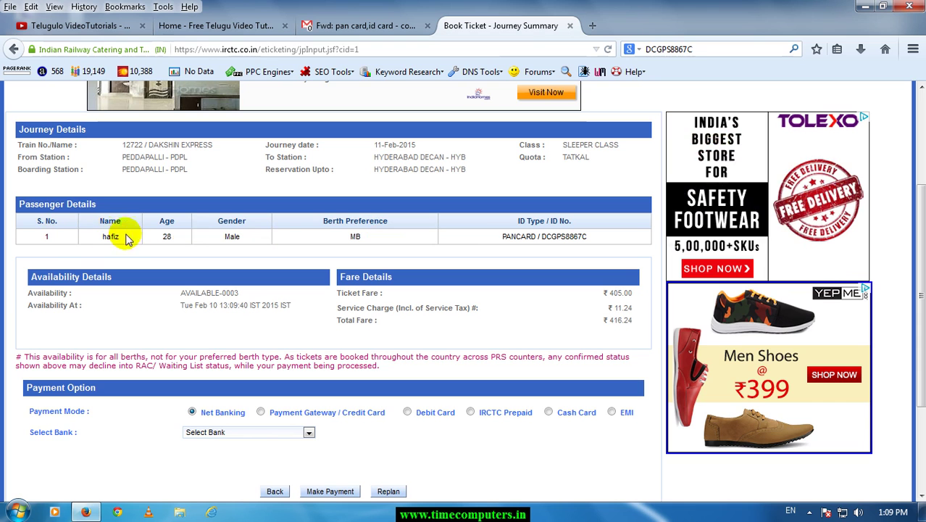
mouse_move(579, 158)
mouse_down()
mouse_move(568, 161)
mouse_move(580, 146)
mouse_move(547, 146)
mouse_up()
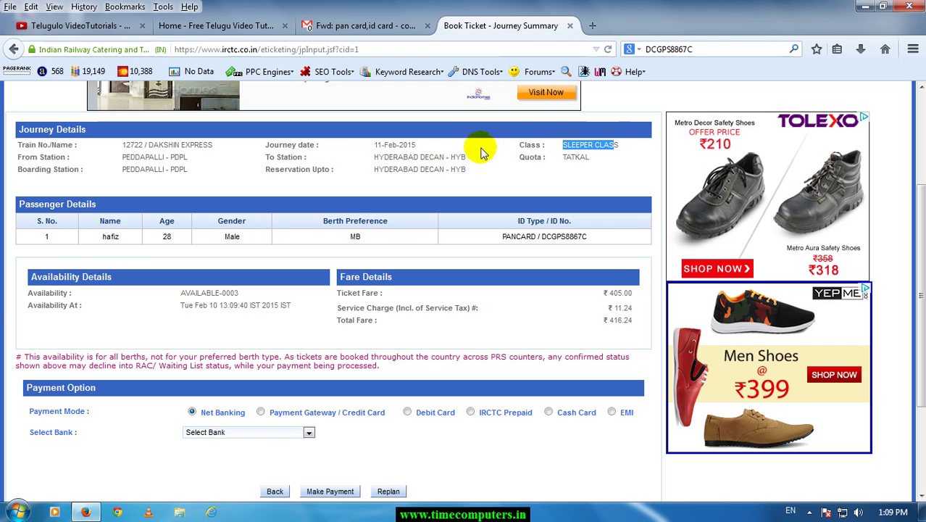
click(410, 153)
click(371, 145)
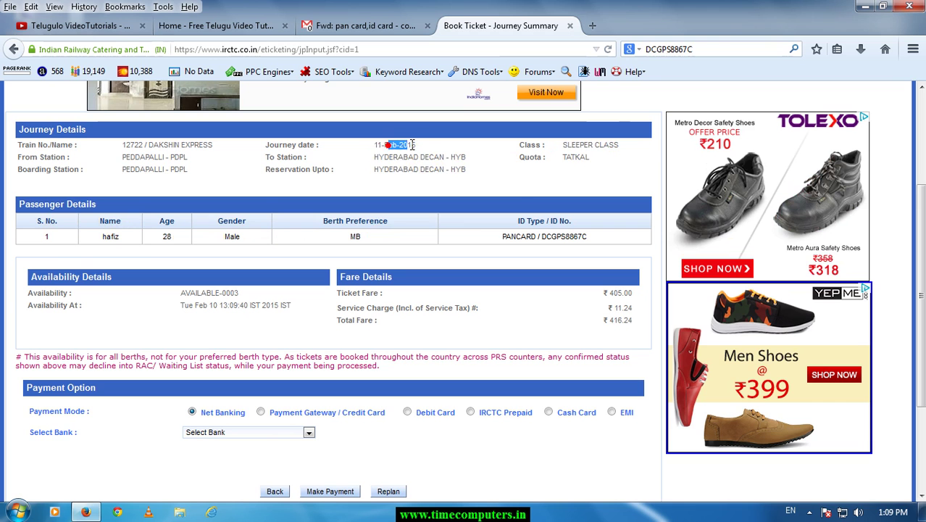
click(181, 159)
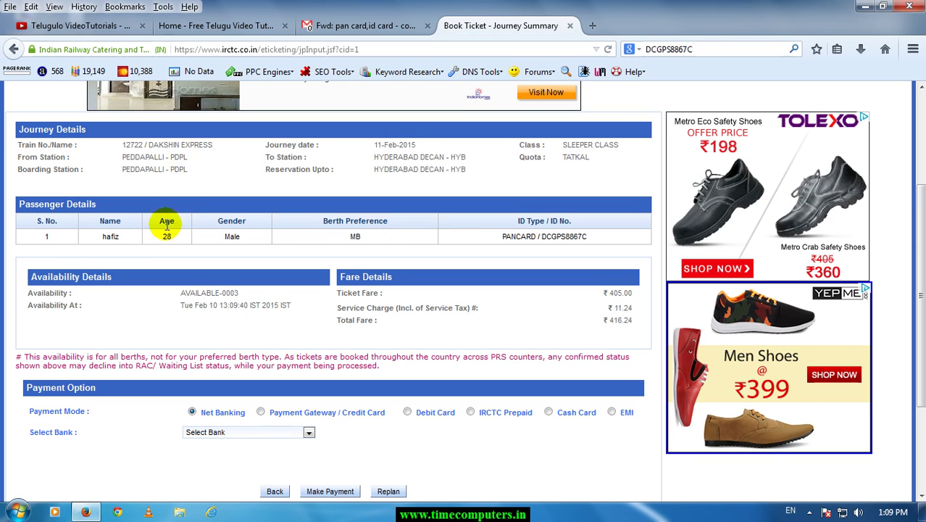
drag(155, 149, 218, 152)
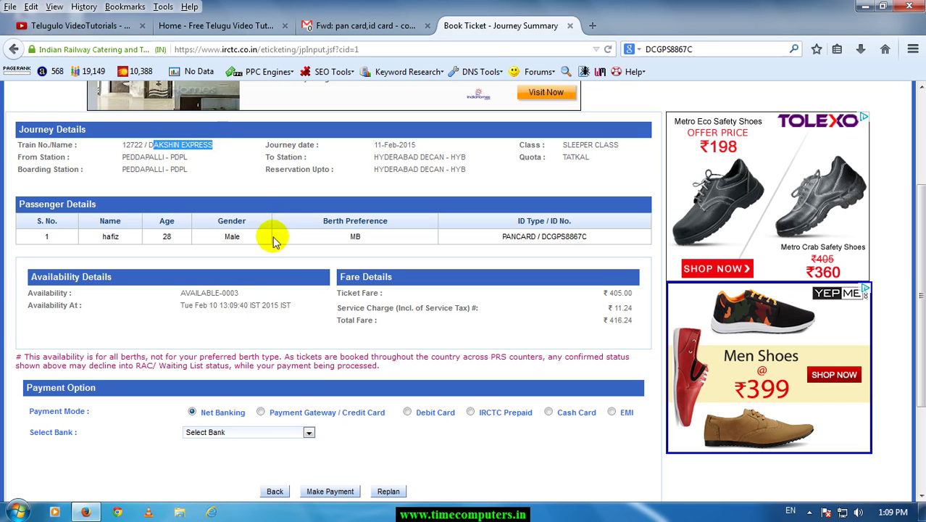
scroll(406, 301, down, 3)
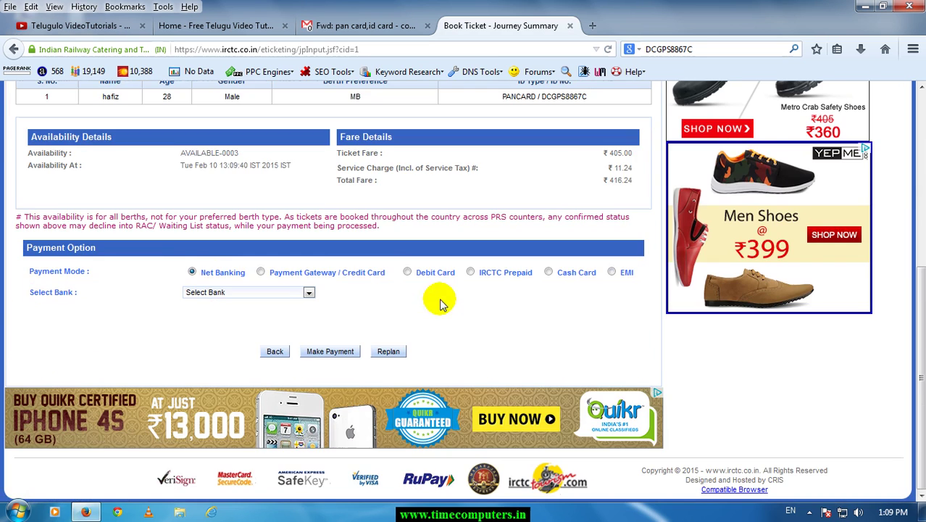
drag(605, 152, 633, 153)
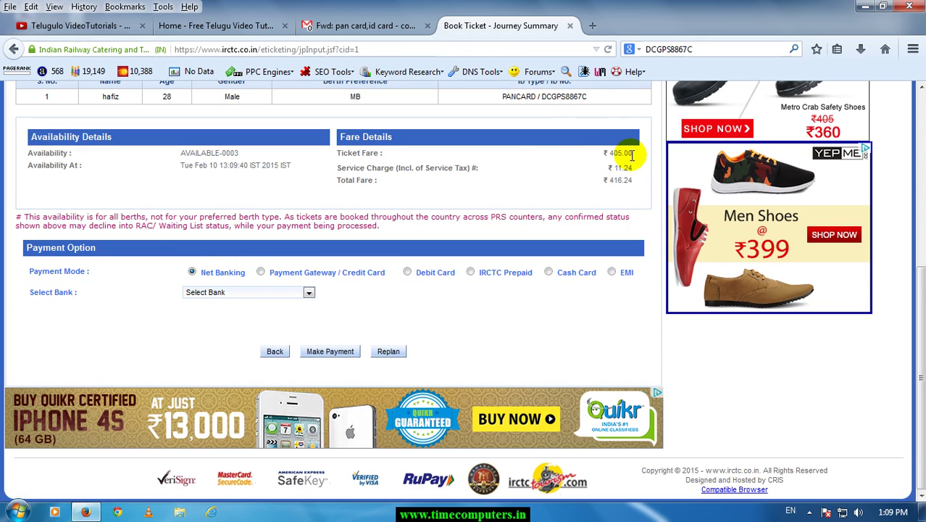
click(631, 181)
drag(609, 184, 605, 198)
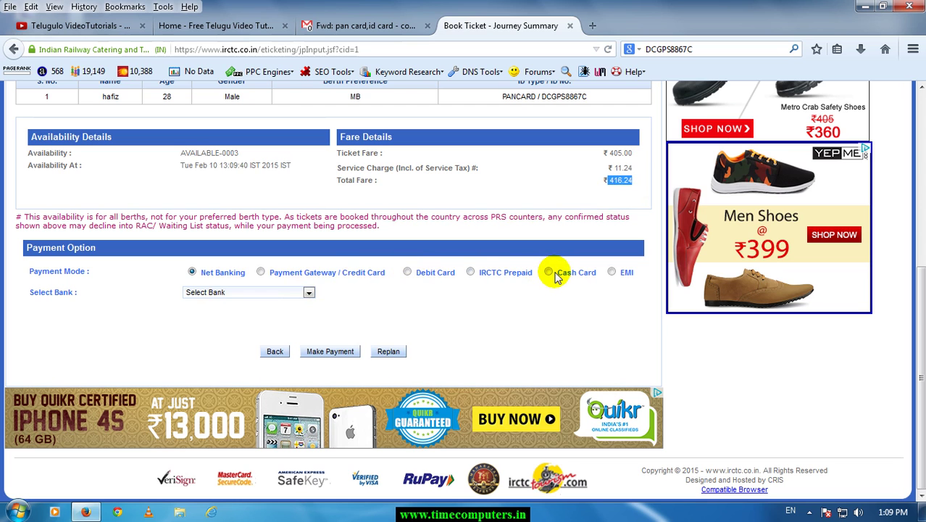
Choose Debit Card payment with Andhra Bank as the bank and proceed with Make Payment.
click(408, 274)
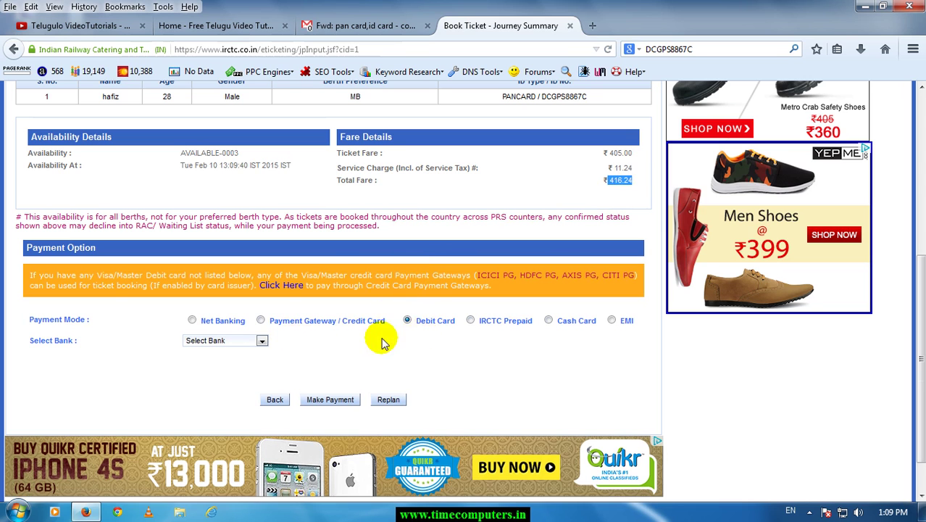
click(254, 341)
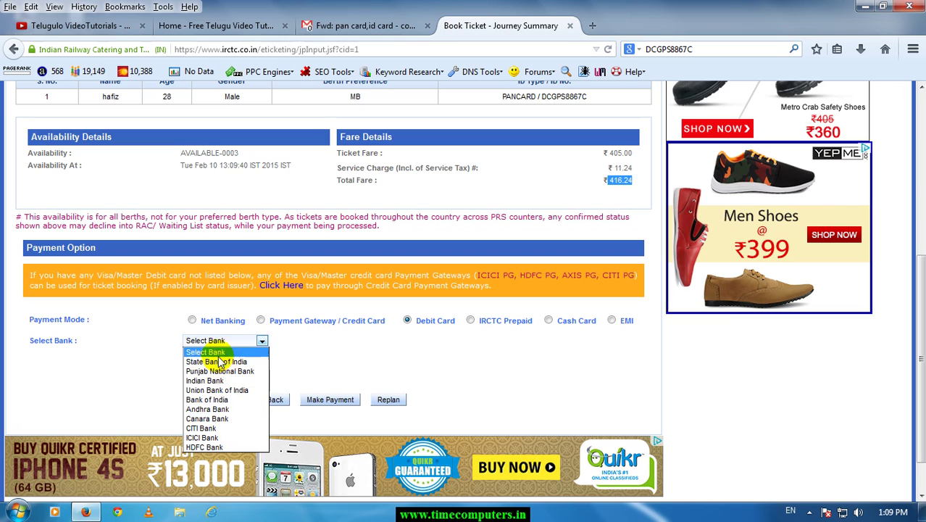
click(228, 409)
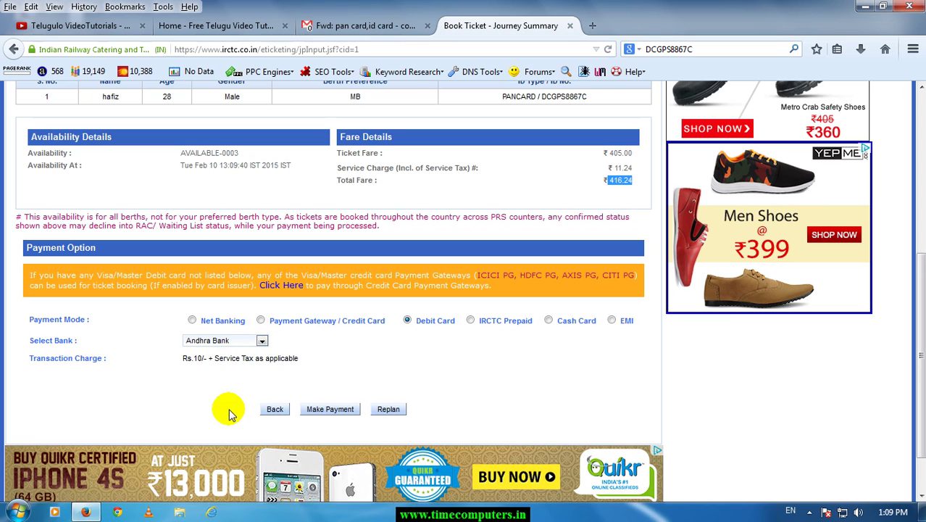
click(331, 411)
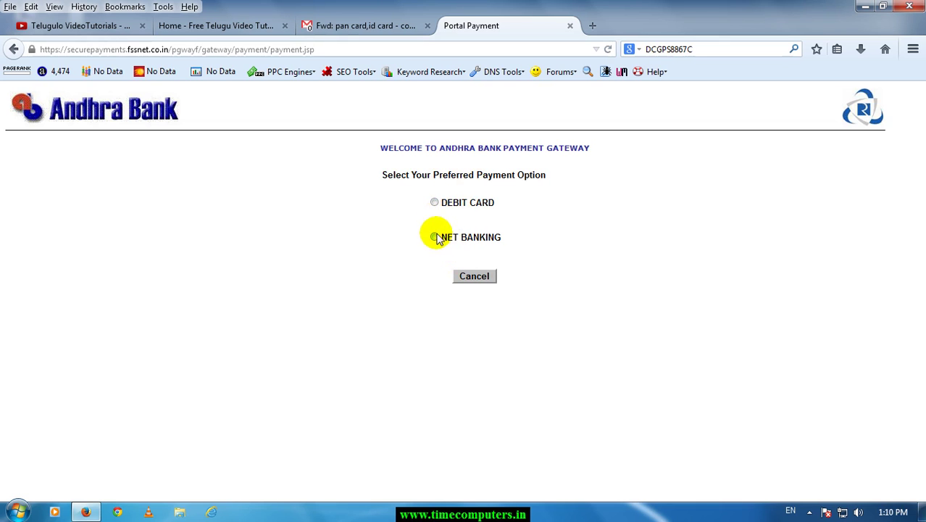
Choose DEBIT CARD on the Andhra Bank gateway and place the cursor in the Card Number field.
click(434, 204)
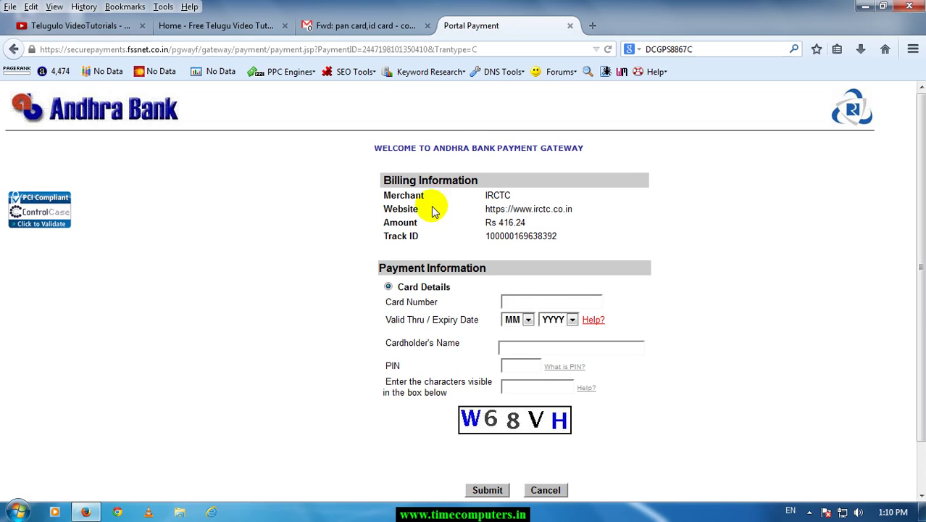
click(533, 304)
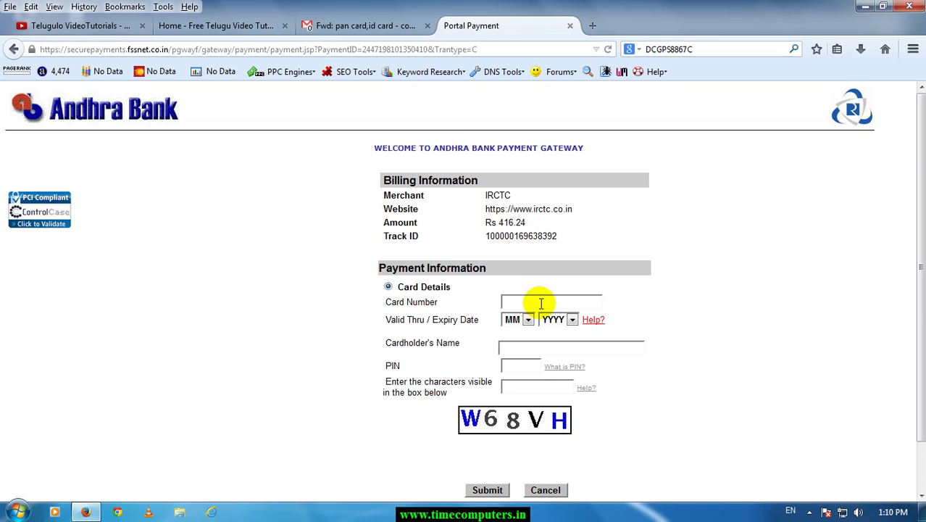
click(528, 301)
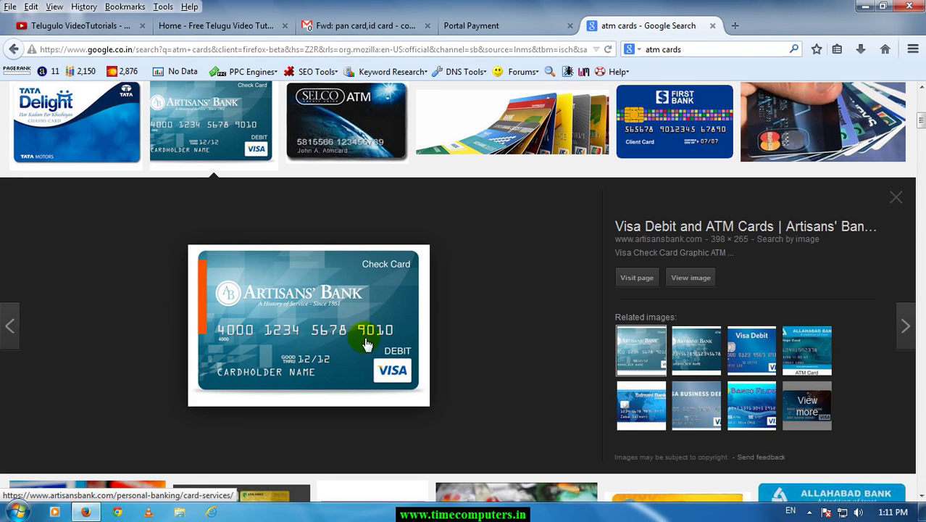
On the payment gateway, focus Card Number and view the expiry month list without changing it.
click(511, 25)
click(508, 300)
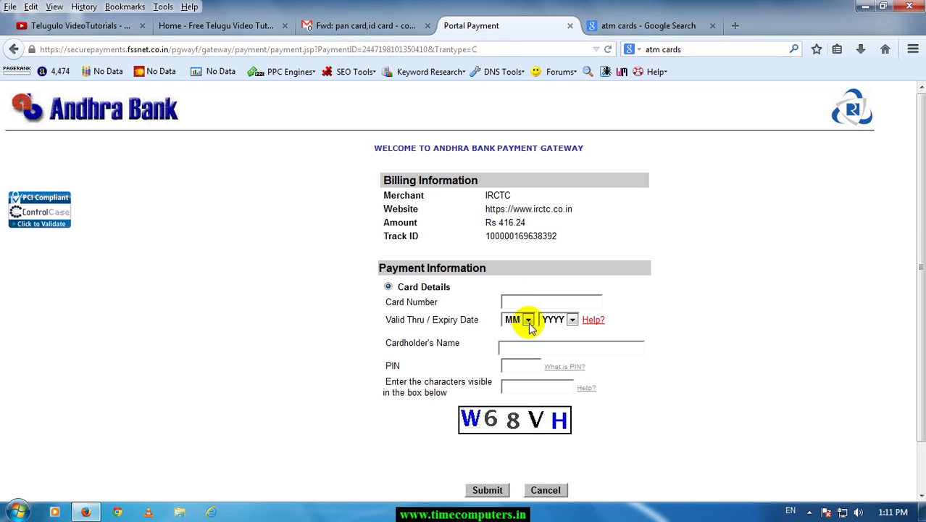
click(527, 322)
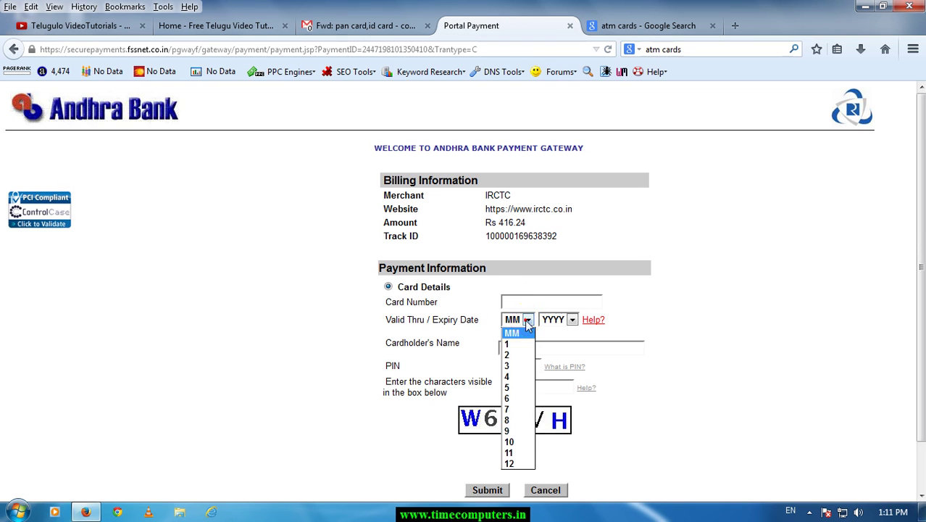
click(527, 322)
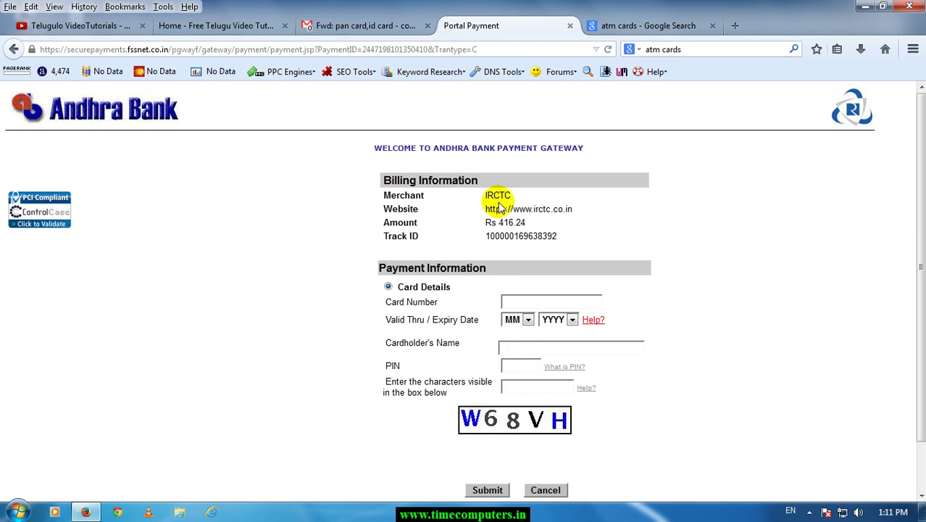
Preview the State Bank Cash and SBI ATM card images, then return to the payment form.
click(616, 25)
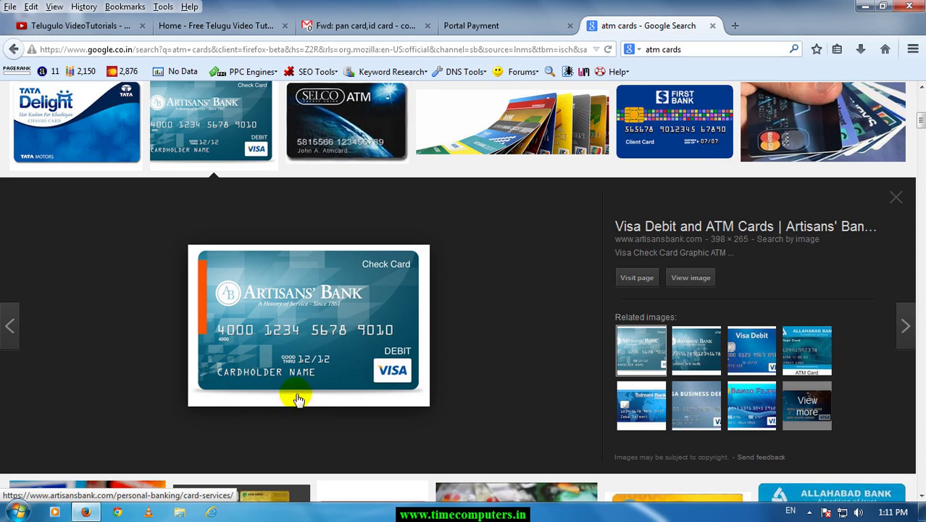
scroll(305, 406, down, 3)
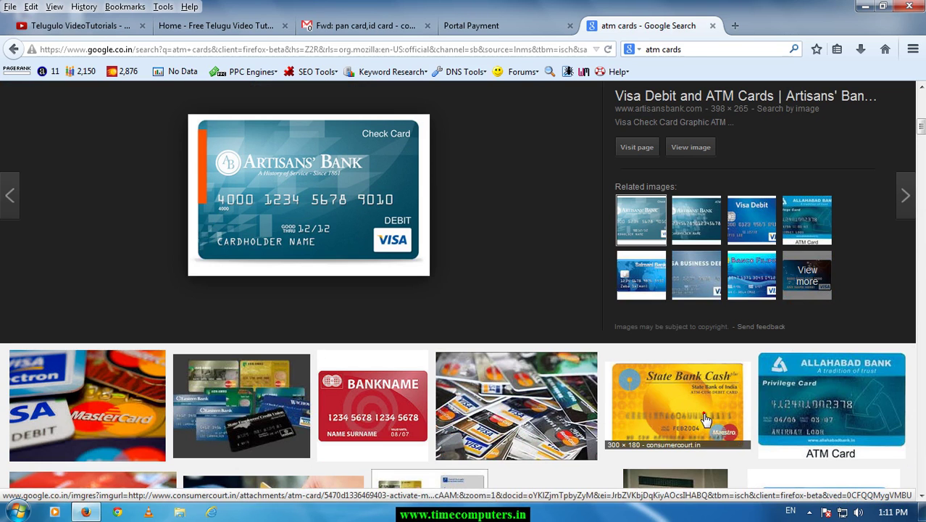
click(705, 419)
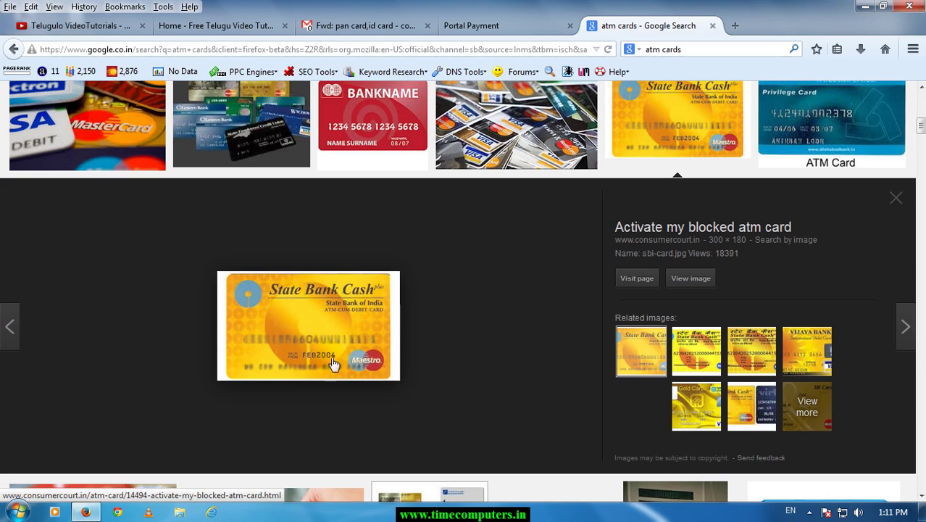
click(700, 360)
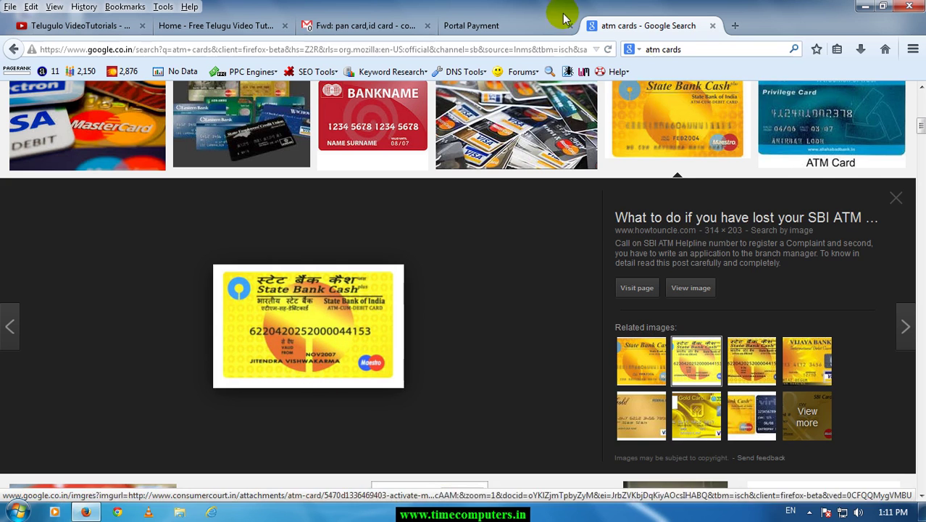
click(499, 26)
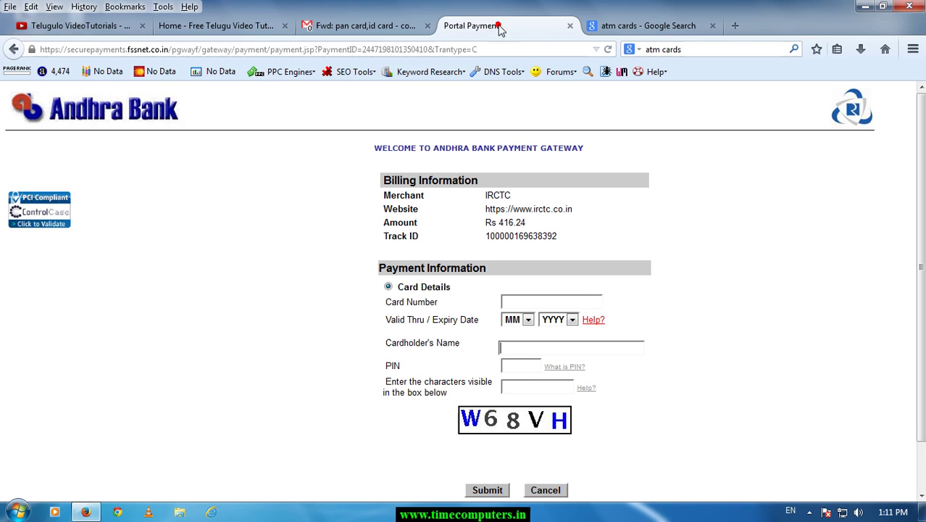
click(517, 363)
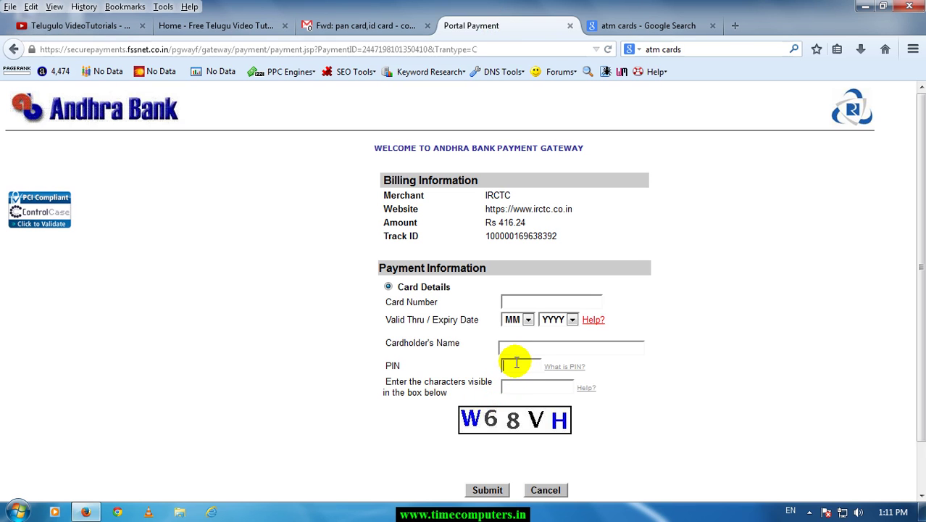
click(557, 368)
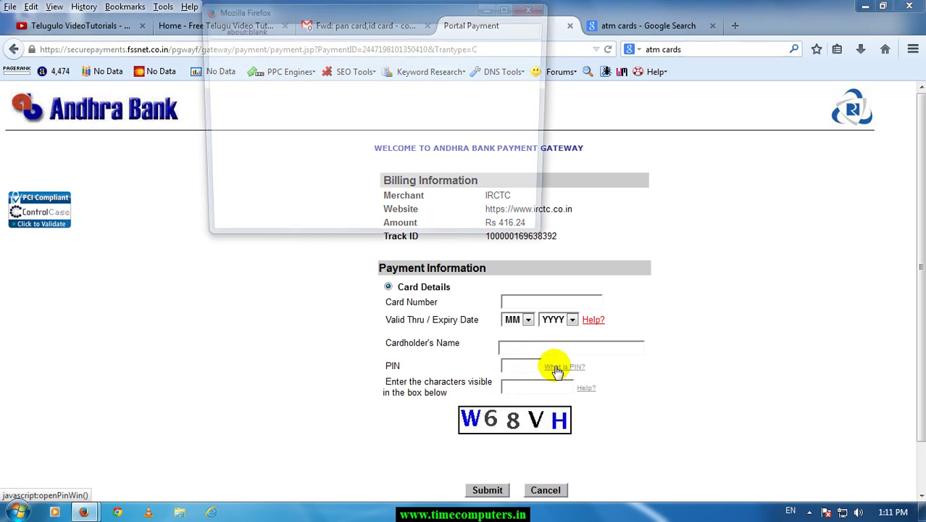
click(536, 8)
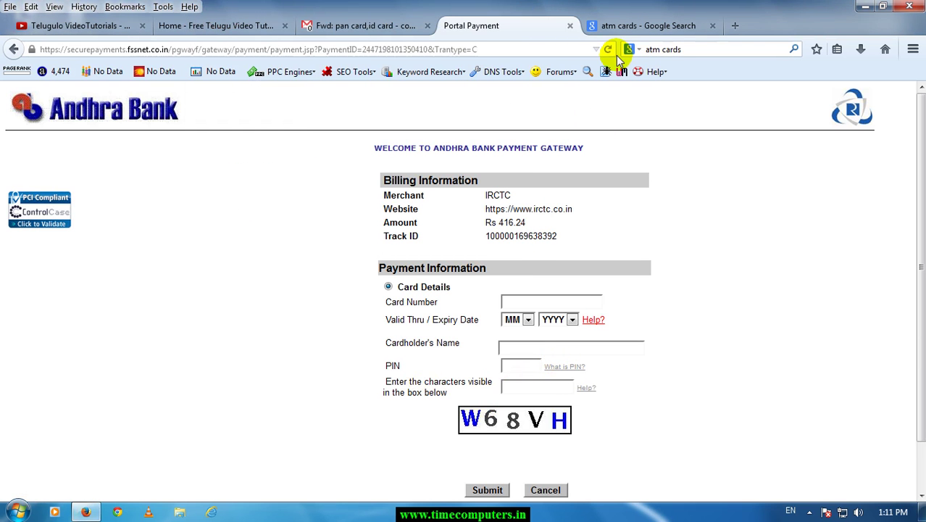
click(516, 364)
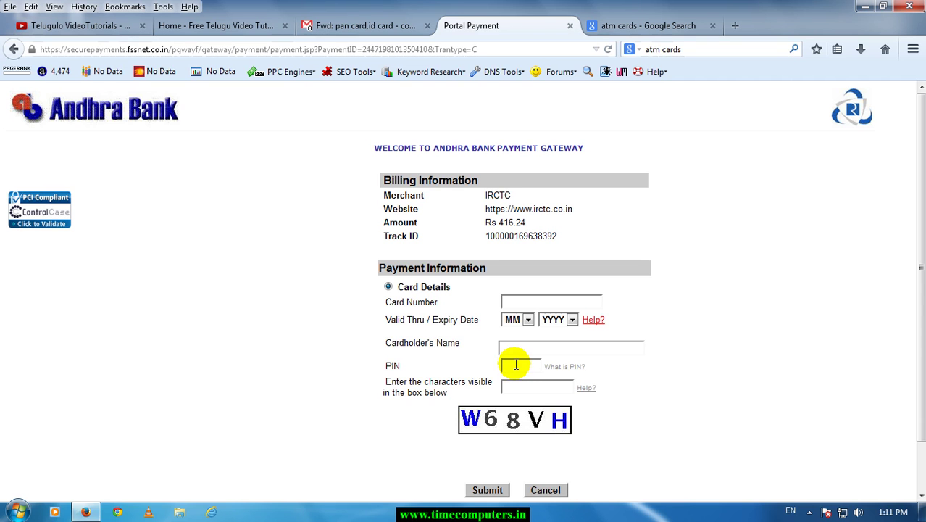
click(514, 385)
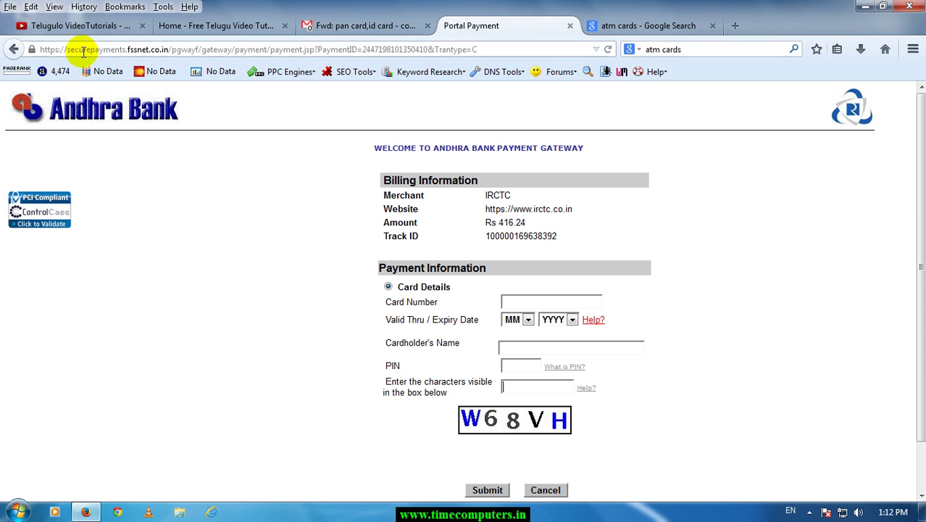
Leave the payment gateway by going back three pages to the journey input page.
click(167, 49)
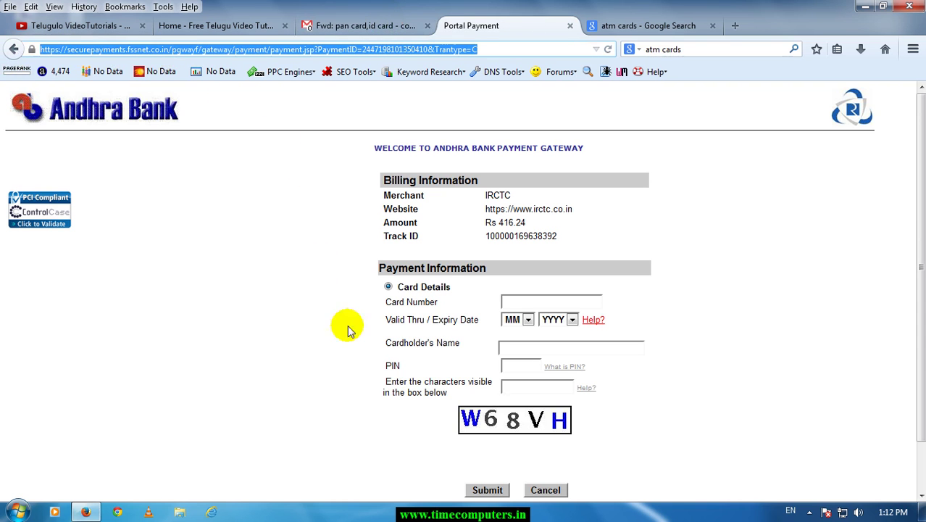
click(9, 52)
click(8, 52)
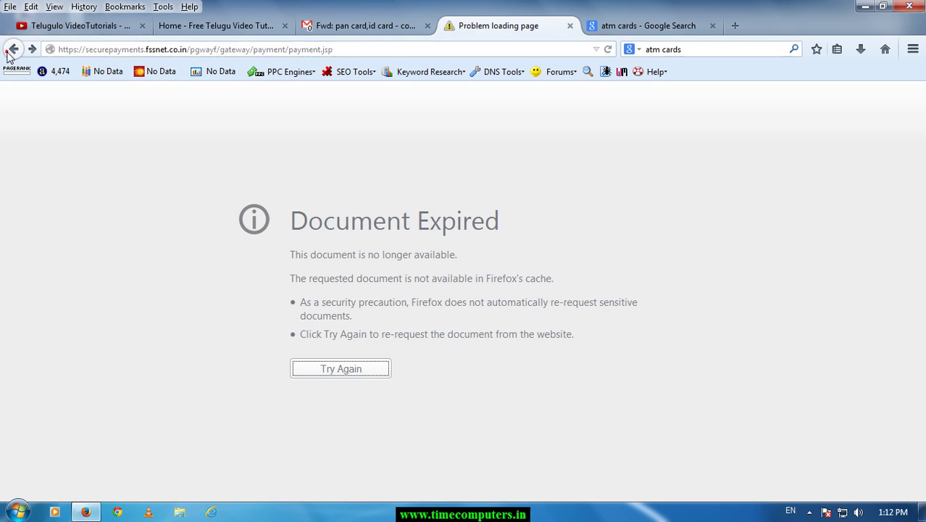
click(9, 52)
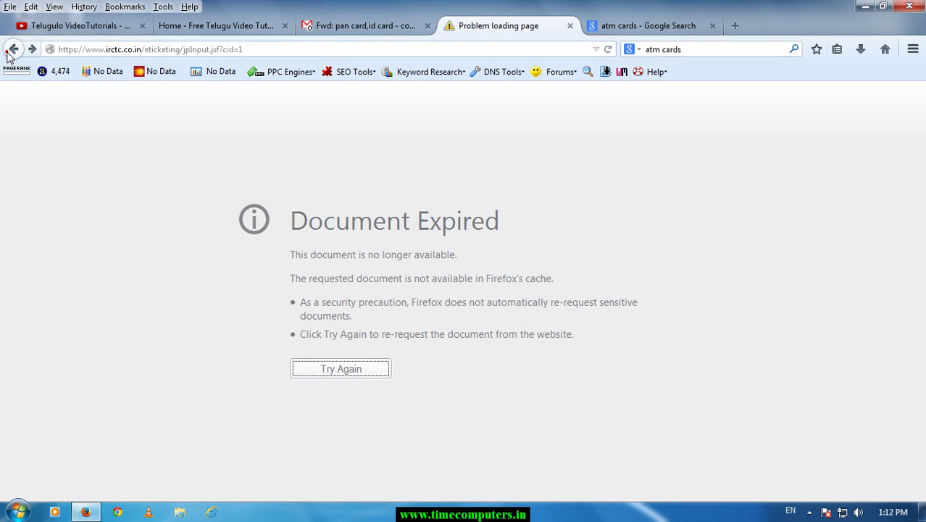
Strip the page path from the address and load the bare irctc.co.in site.
click(136, 49)
click(144, 49)
drag(144, 49, 279, 52)
key(BackSpace)
key(Return)
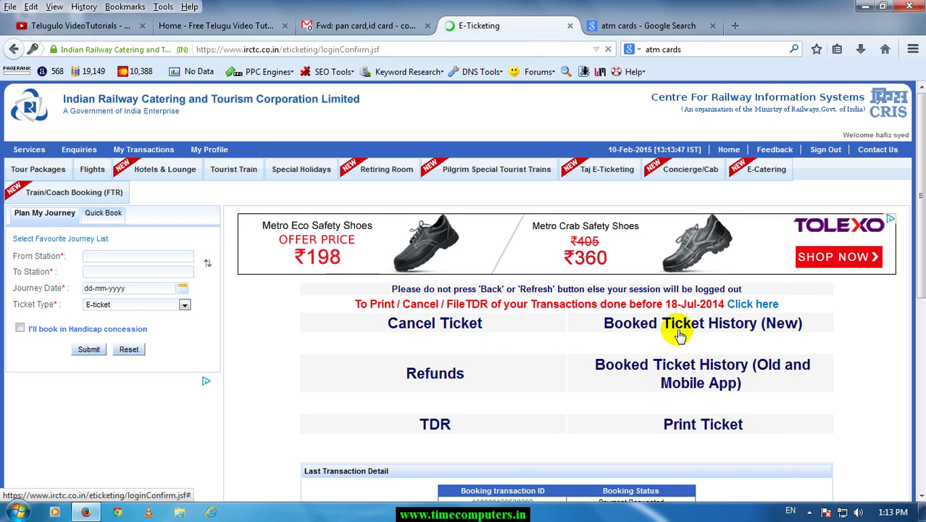
Try Print Ticket, then return and reload the expired IRCTC page with Try Again and Resend.
click(702, 427)
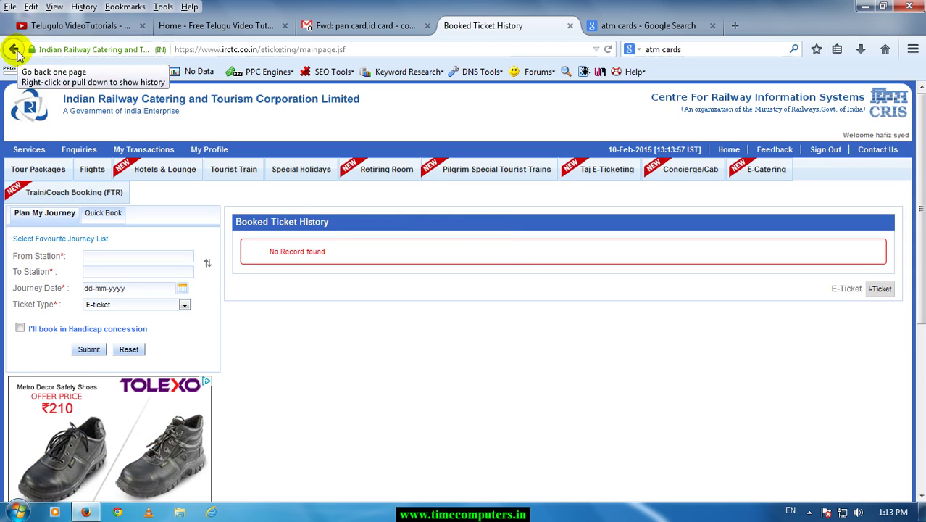
click(14, 49)
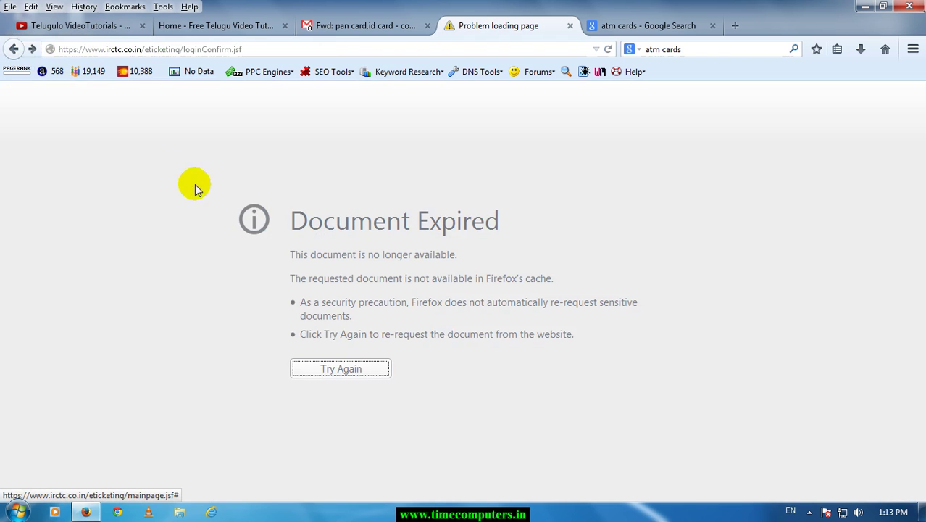
click(358, 373)
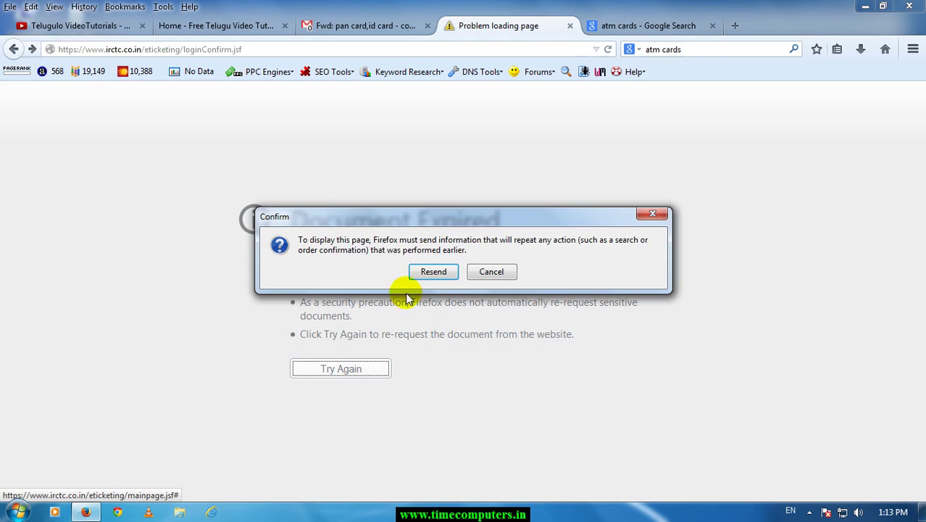
click(430, 271)
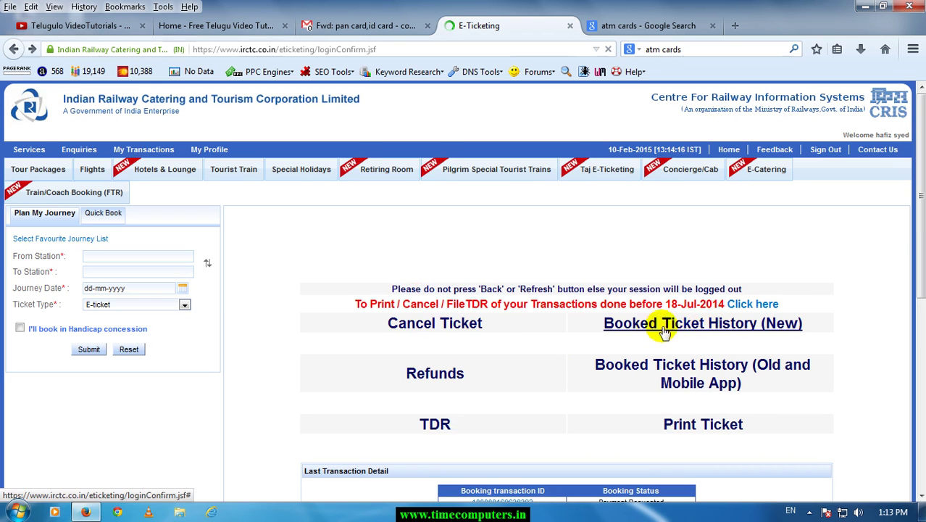
View Booked Ticket History (New) and check its 'No Record found' message.
click(683, 328)
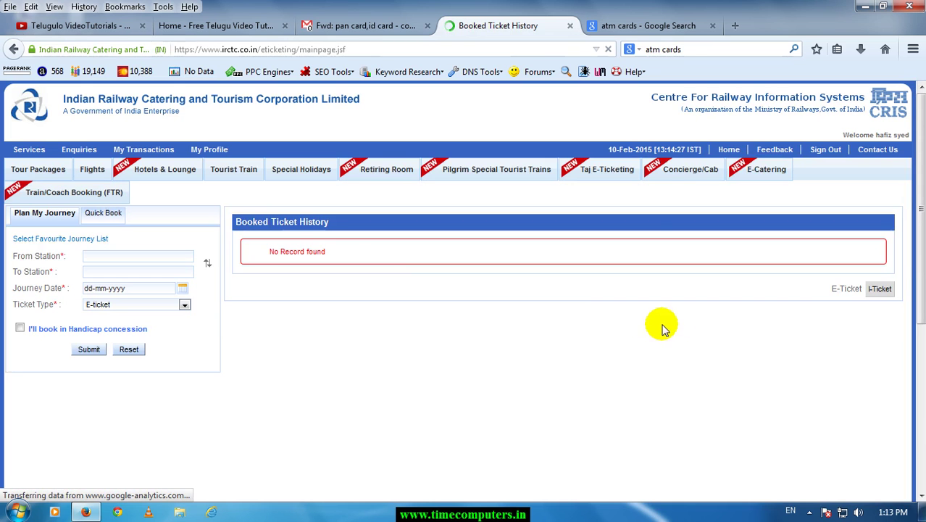
drag(282, 251, 364, 261)
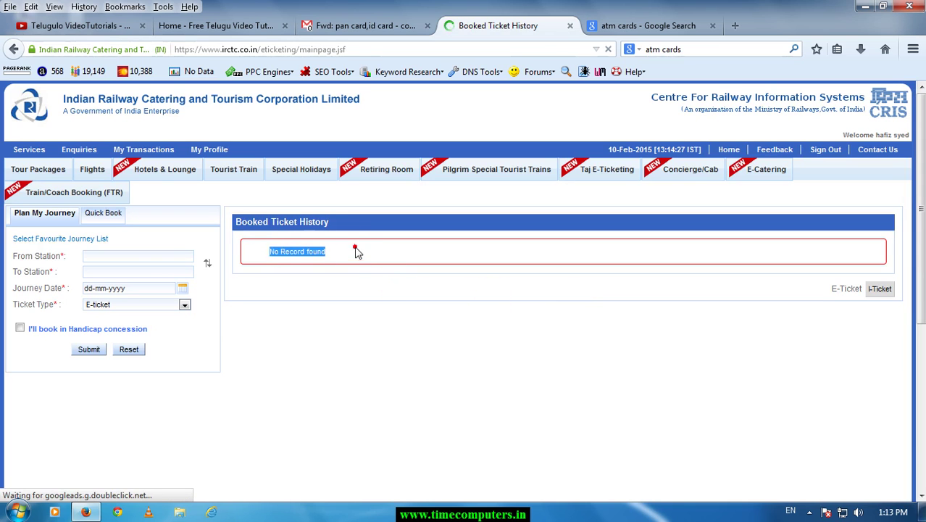
click(358, 250)
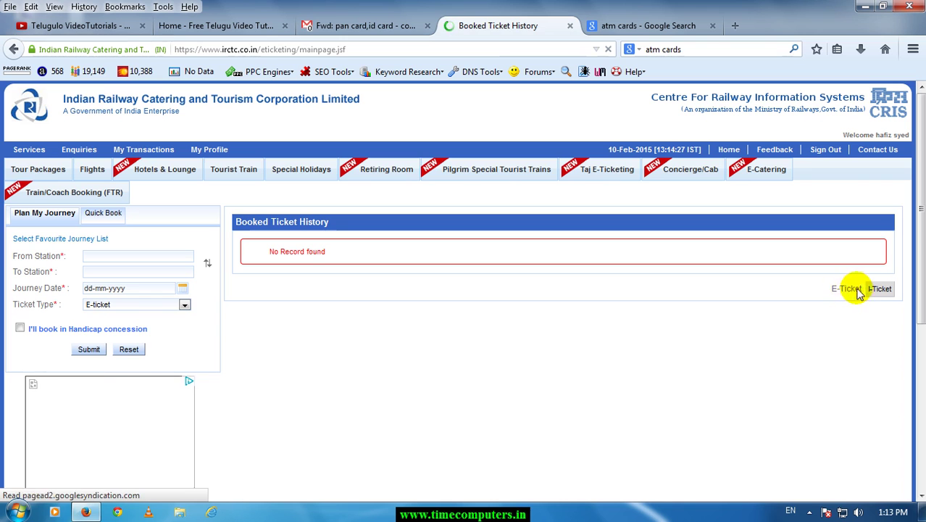